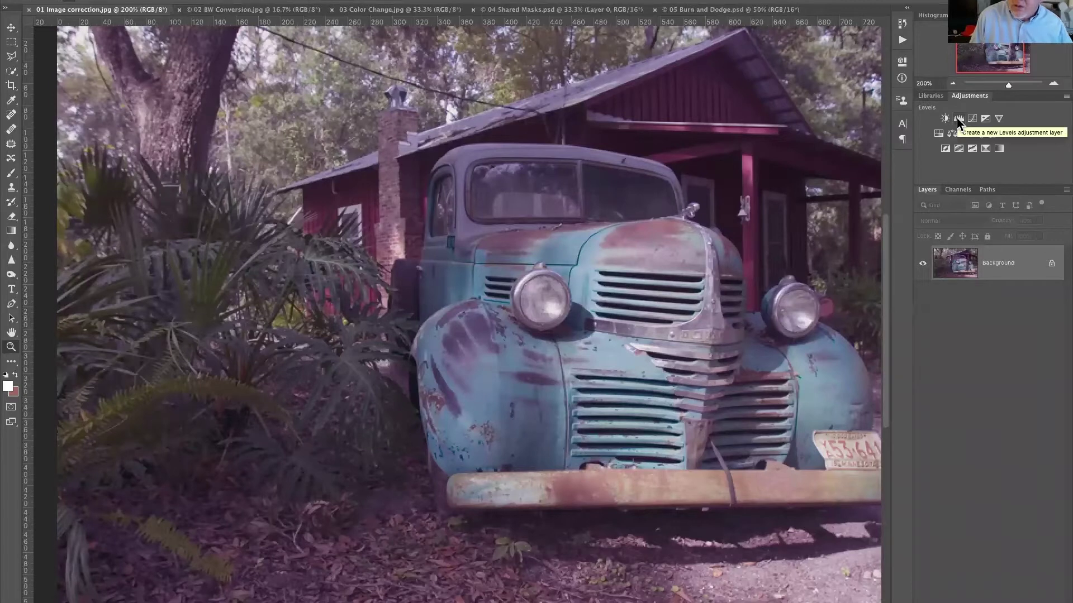
- Add a Levels adjustment layer and use the clipping preview to set the shadow input level to 17
{"action": "left_click", "coordinate": [956, 119]}
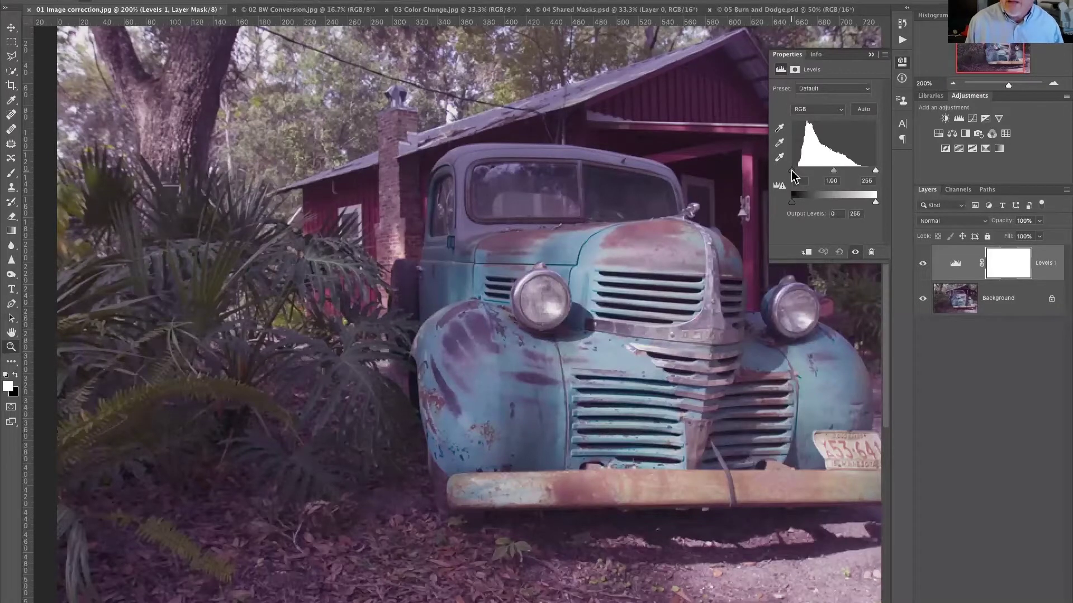
{"action": "left_click", "coordinate": [791, 171], "text": "alt"}
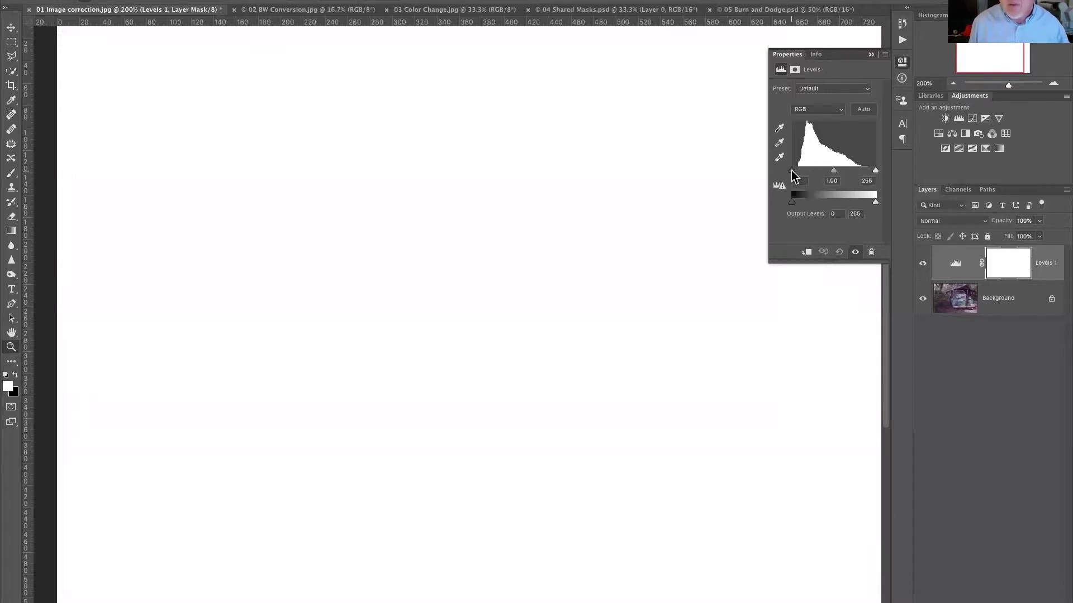
{"action": "left_click_drag", "start_coordinate": [792, 172], "coordinate": [821, 172]}
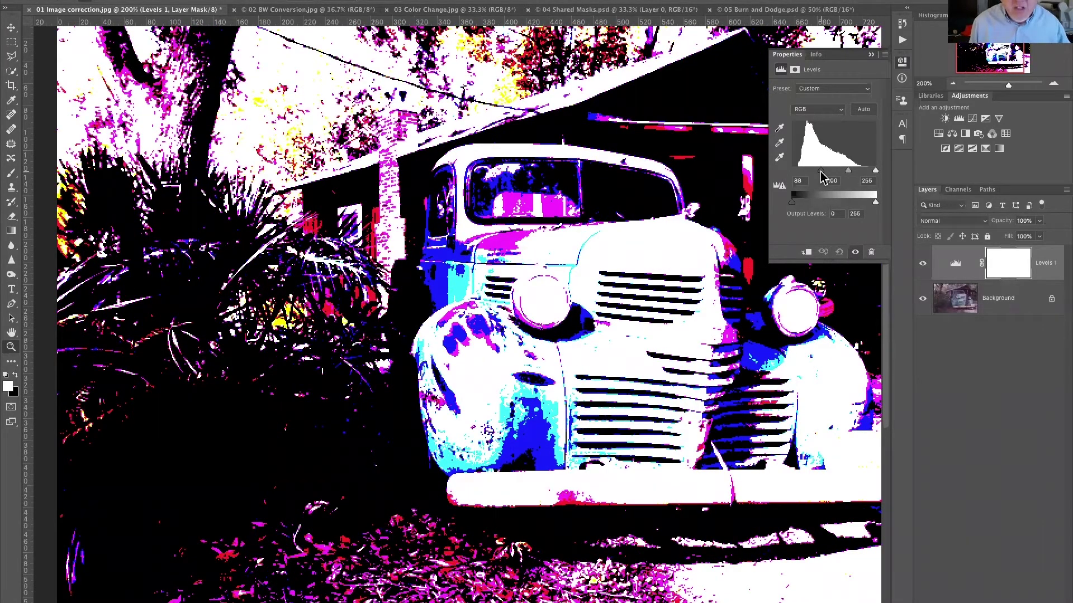
{"action": "left_click_drag", "start_coordinate": [820, 173], "coordinate": [798, 172]}
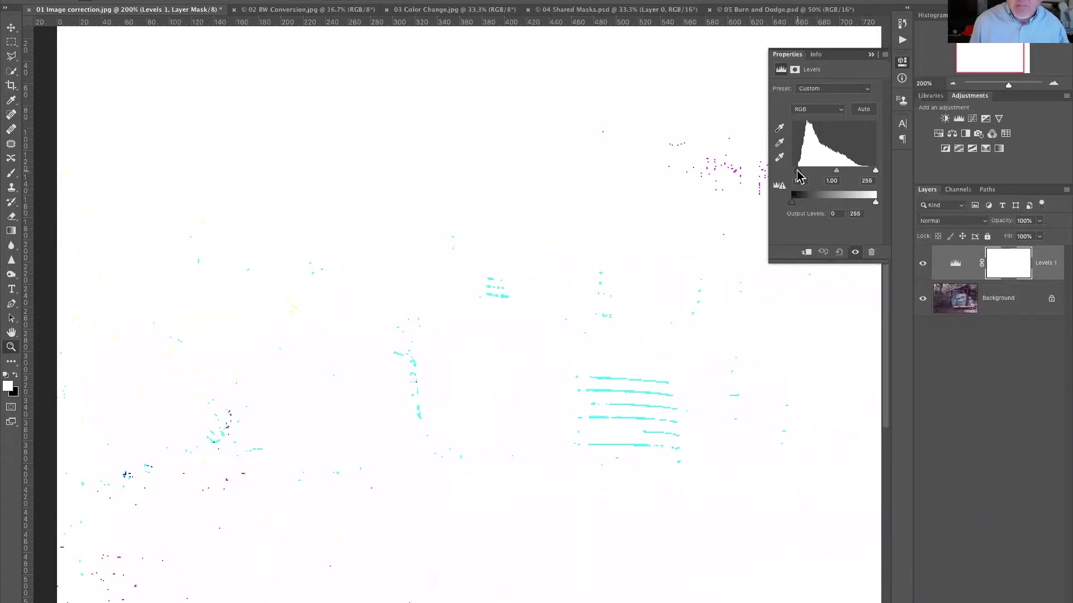
{"action": "left_click_drag", "start_coordinate": [798, 173], "coordinate": [798, 173]}
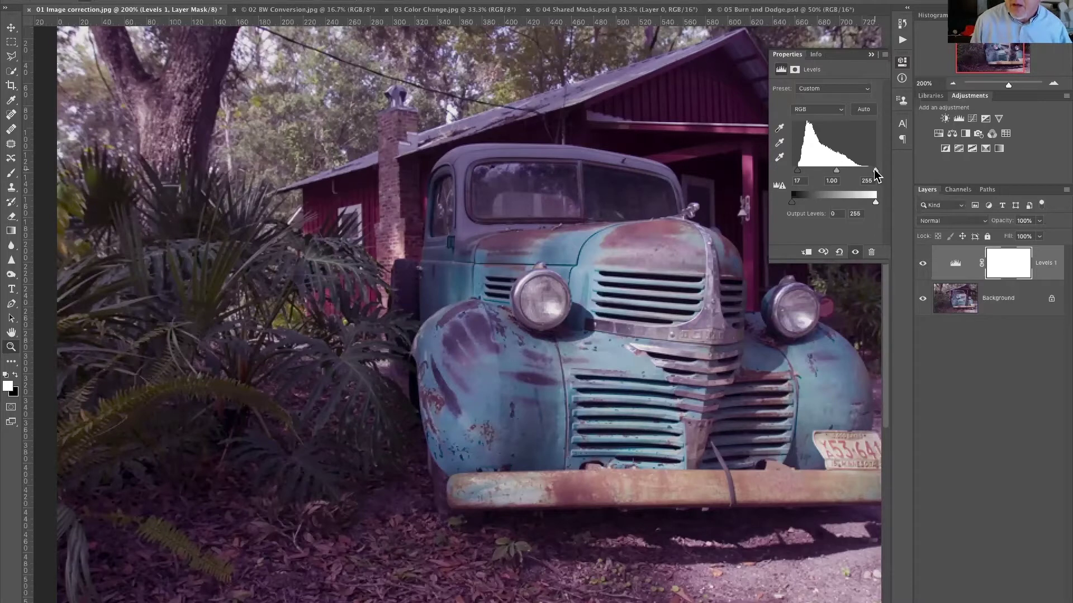
- Set the Levels highlight input level to 235 with the help of the clipping preview
{"action": "left_click_drag", "start_coordinate": [874, 170], "coordinate": [840, 173]}
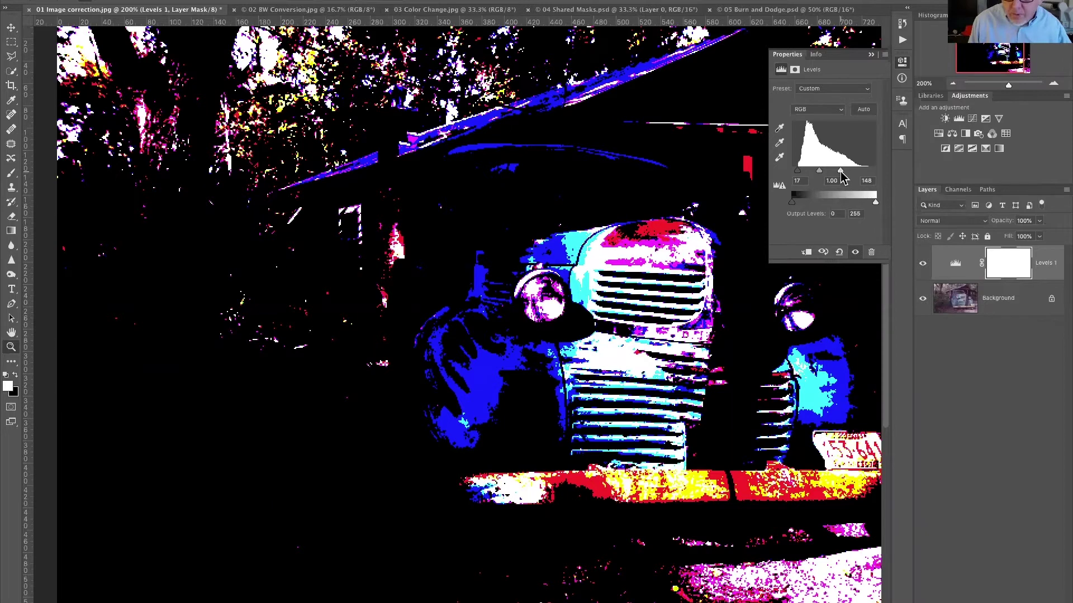
{"action": "left_click_drag", "start_coordinate": [840, 173], "coordinate": [869, 171]}
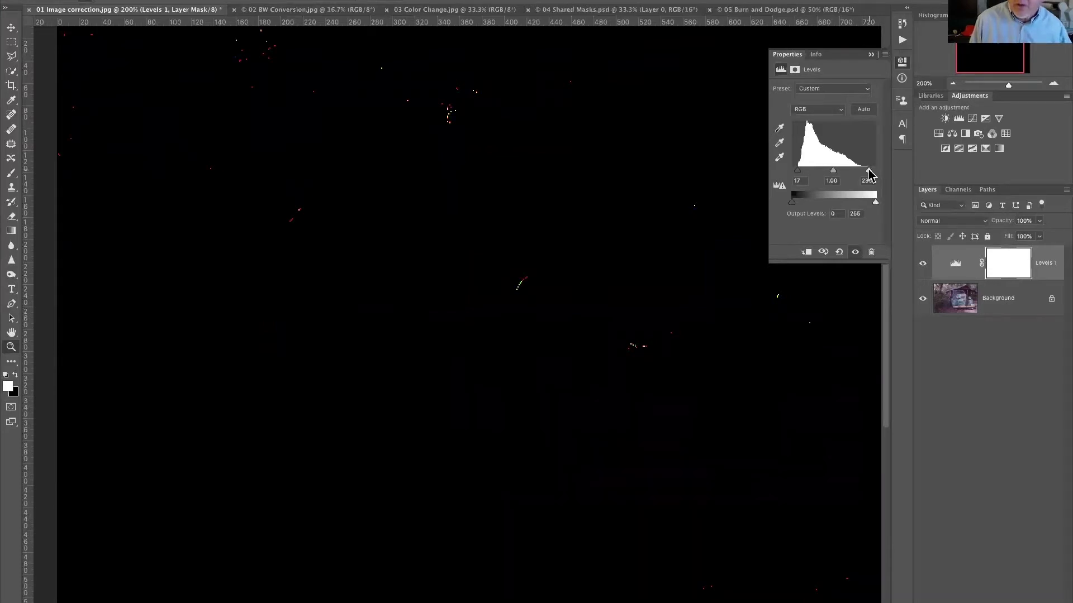
{"action": "left_click_drag", "start_coordinate": [868, 169], "coordinate": [869, 170]}
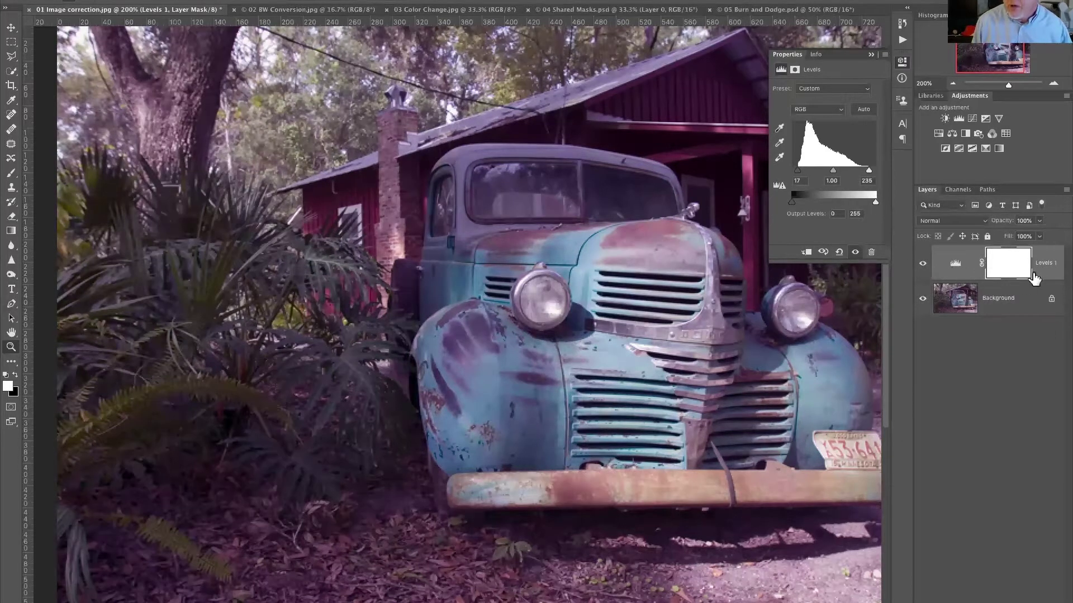
- Compare the truck photo with and without the Levels adjustment by toggling that layer's visibility
{"action": "left_click", "coordinate": [922, 265]}
{"action": "left_click", "coordinate": [923, 264]}
{"action": "left_click", "coordinate": [923, 264]}
{"action": "left_click", "coordinate": [923, 265]}
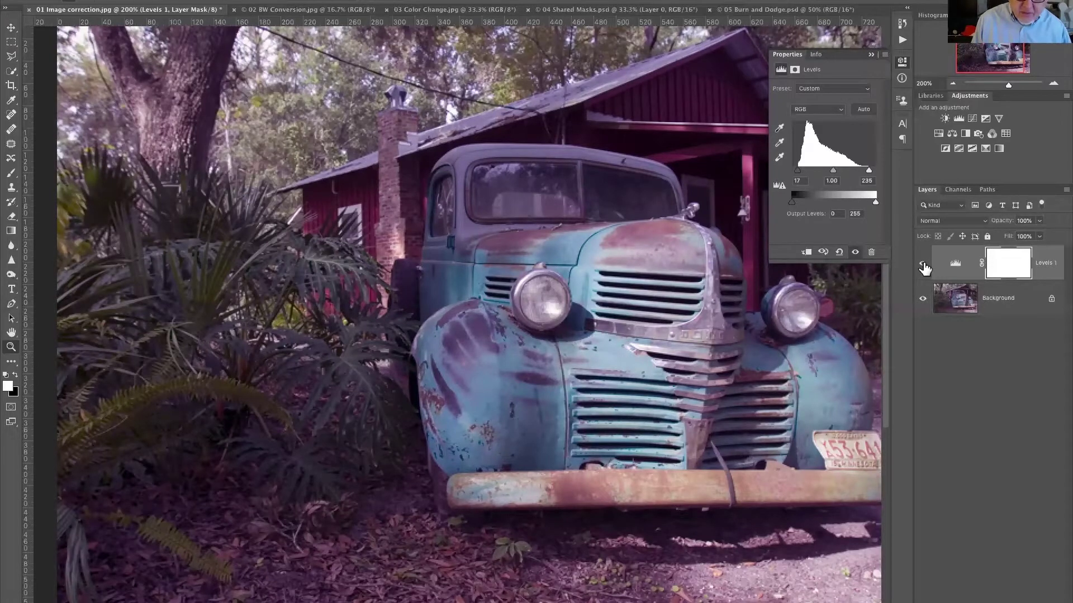
{"action": "left_click", "coordinate": [924, 267]}
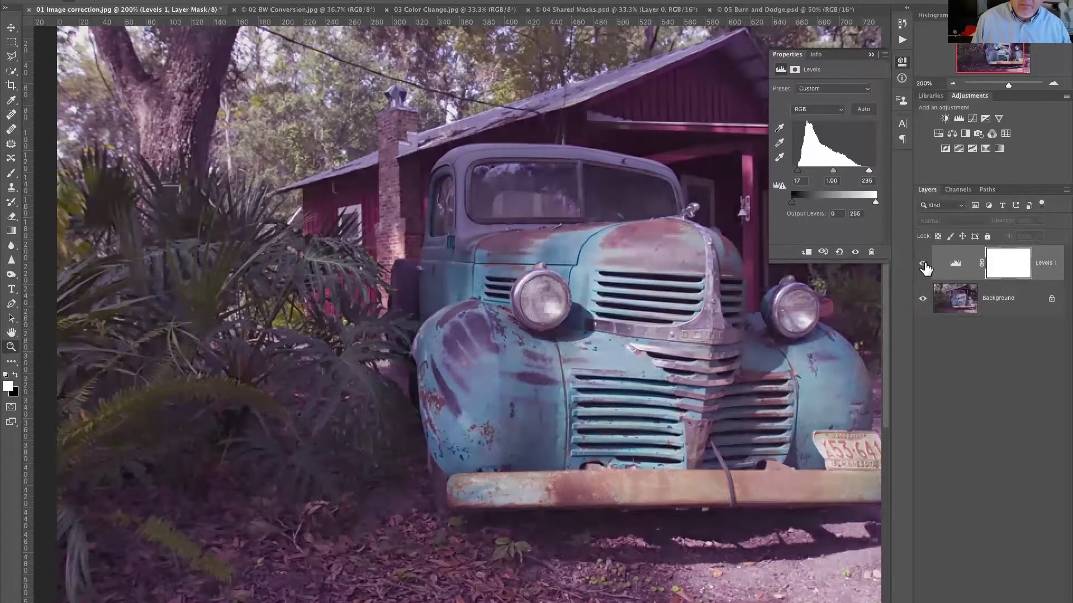
{"action": "left_click", "coordinate": [923, 268]}
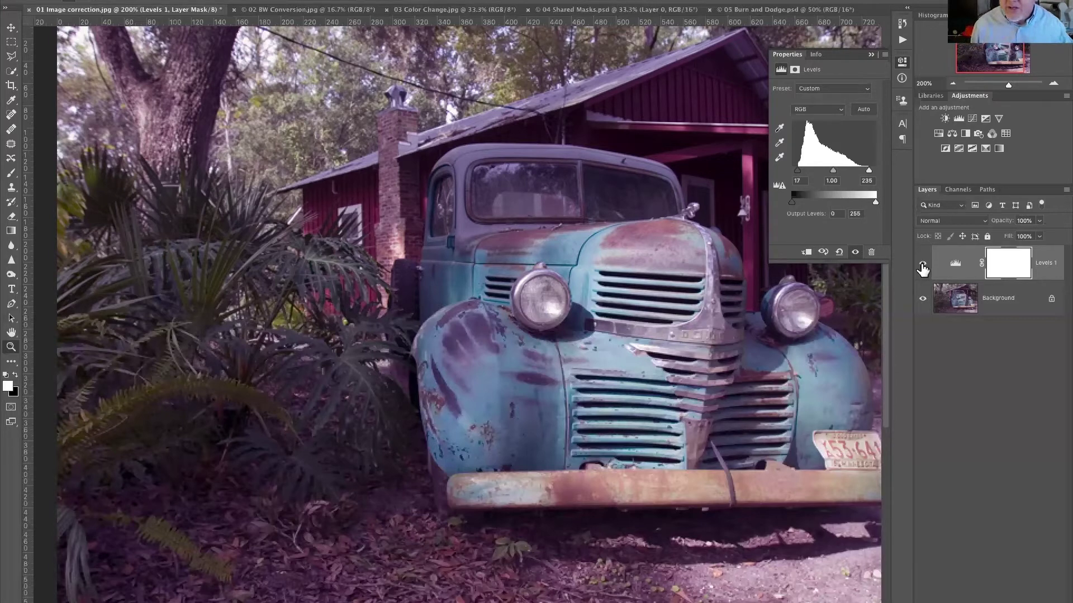
- Add a Color Balance adjustment layer and set the midtones to Cyan–Red -20 and Magenta–Green +15
{"action": "left_click", "coordinate": [952, 134]}
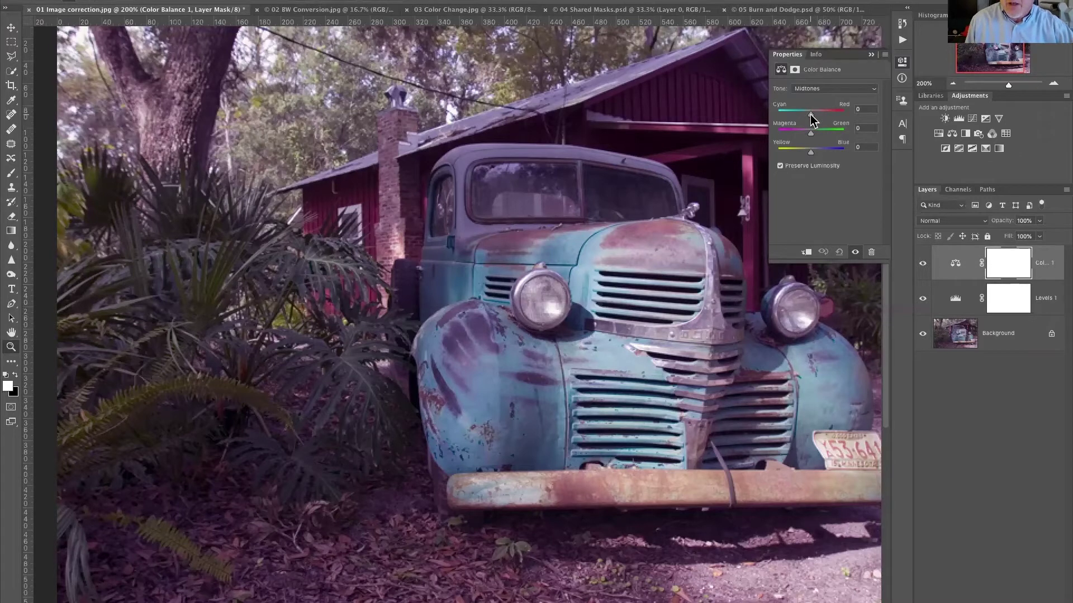
{"action": "left_click_drag", "start_coordinate": [812, 119], "coordinate": [808, 119]}
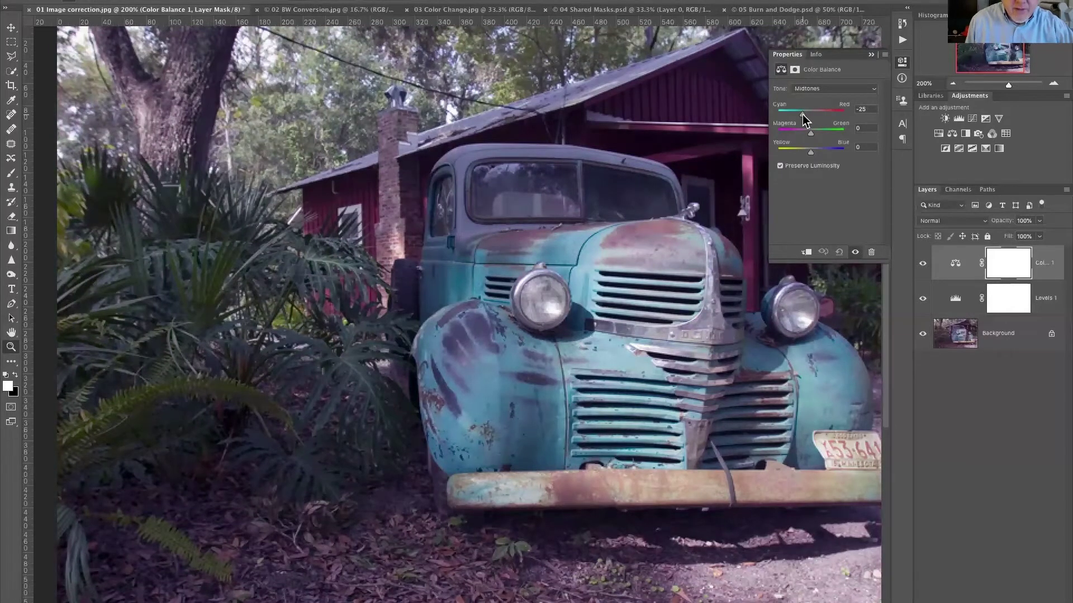
{"action": "left_click_drag", "start_coordinate": [805, 115], "coordinate": [821, 117]}
{"action": "mouse_move", "coordinate": [821, 117]}
{"action": "left_mouse_down"}
{"action": "mouse_move", "coordinate": [810, 114]}
{"action": "mouse_move", "coordinate": [810, 135]}
{"action": "left_mouse_up"}
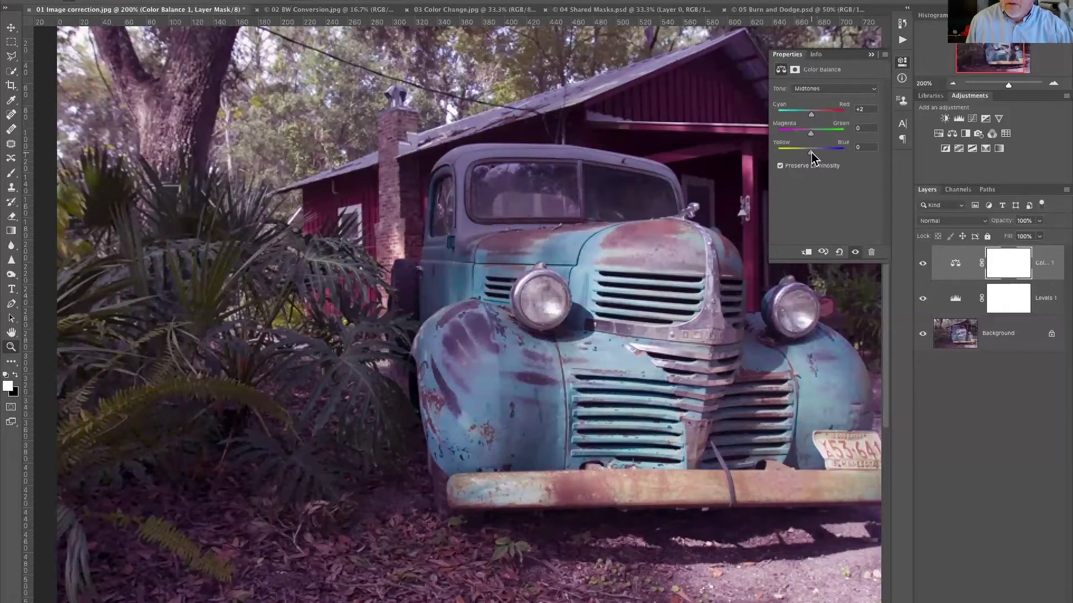
{"action": "mouse_move", "coordinate": [810, 152]}
{"action": "left_mouse_down"}
{"action": "mouse_move", "coordinate": [801, 153]}
{"action": "mouse_move", "coordinate": [810, 155]}
{"action": "left_mouse_up"}
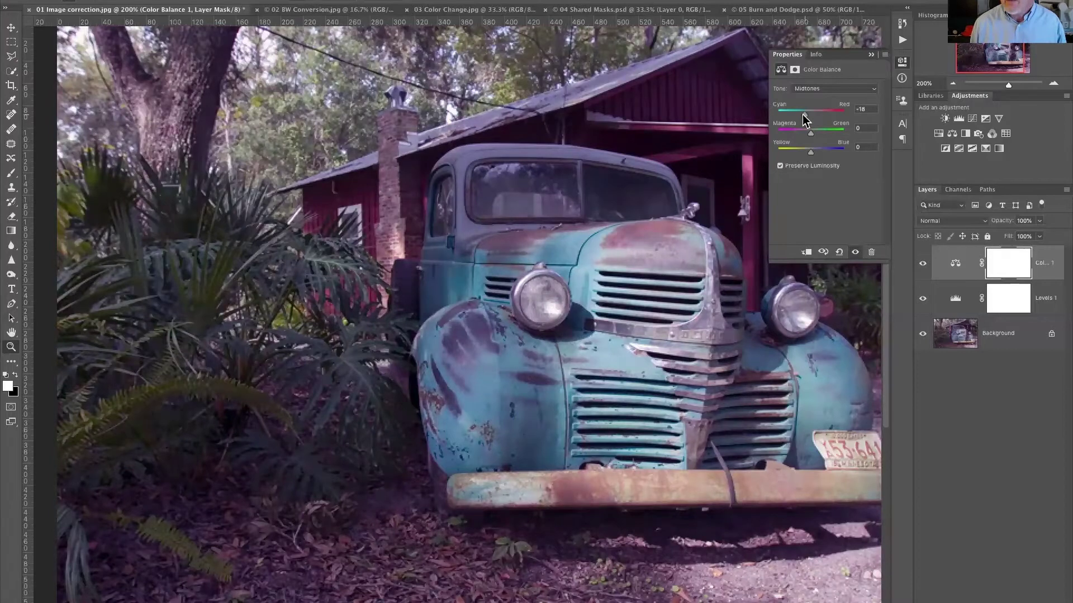
{"action": "left_click_drag", "start_coordinate": [803, 114], "coordinate": [815, 133]}
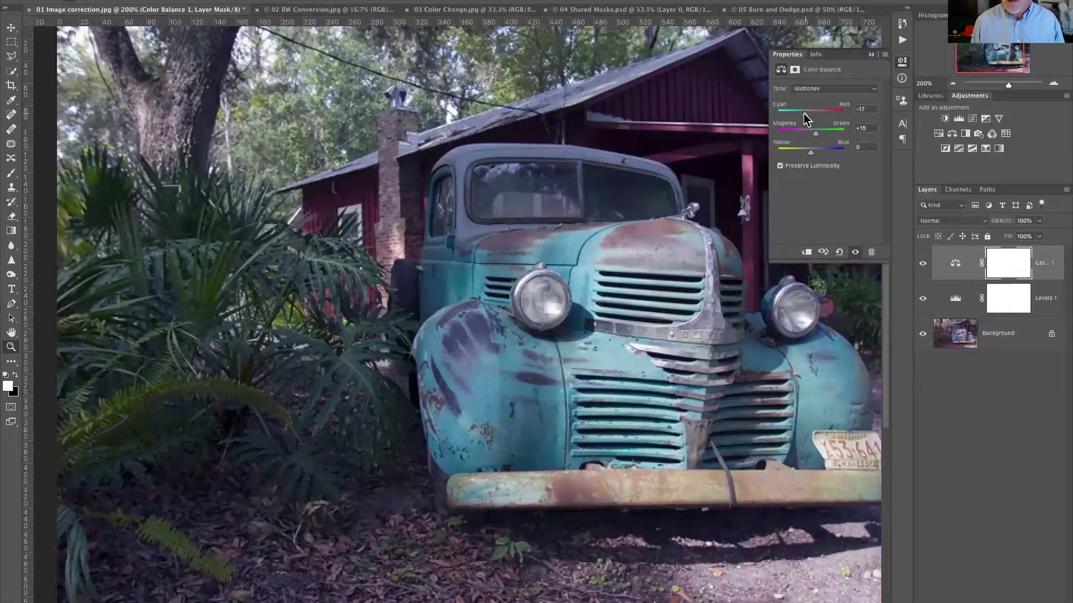
{"action": "left_click_drag", "start_coordinate": [803, 113], "coordinate": [801, 113]}
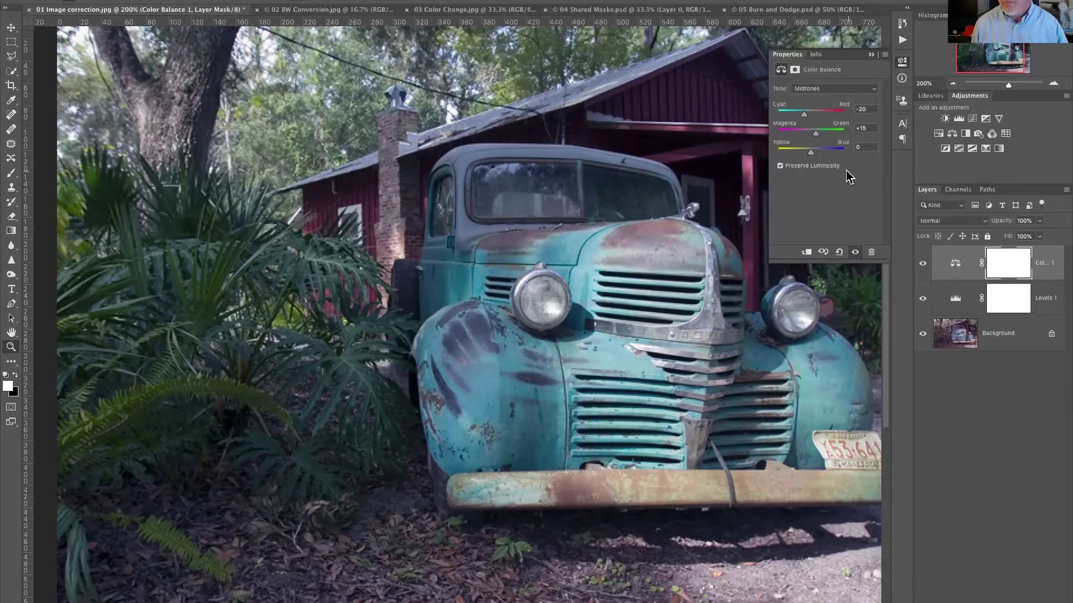
- Compare the photo with and without the Color Balance adjustment, leaving the layer visible
{"action": "left_click", "coordinate": [923, 264]}
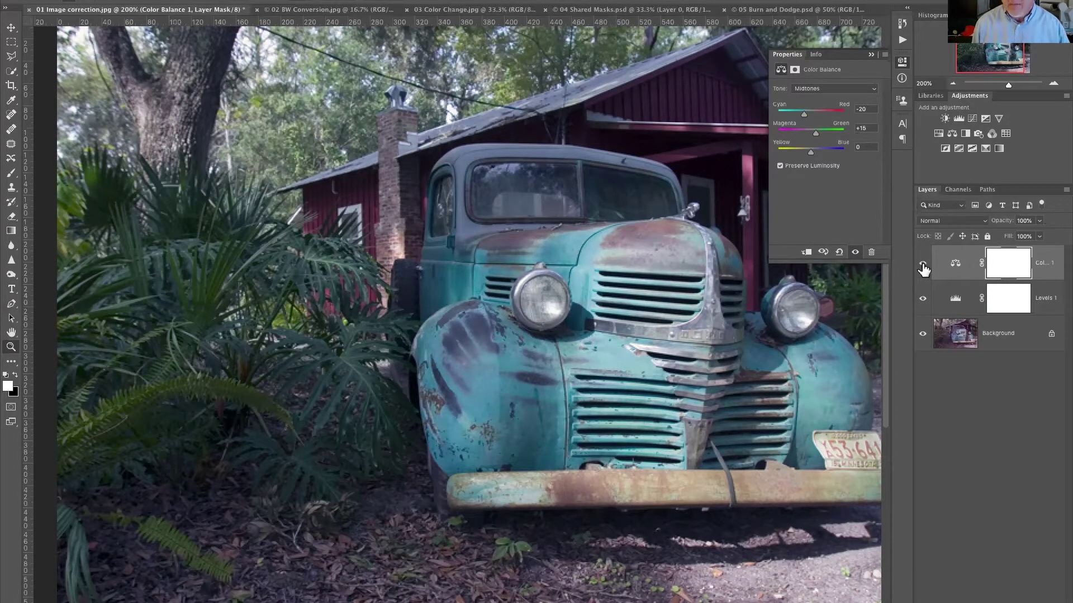
{"action": "left_click", "coordinate": [922, 265]}
{"action": "left_click", "coordinate": [922, 264]}
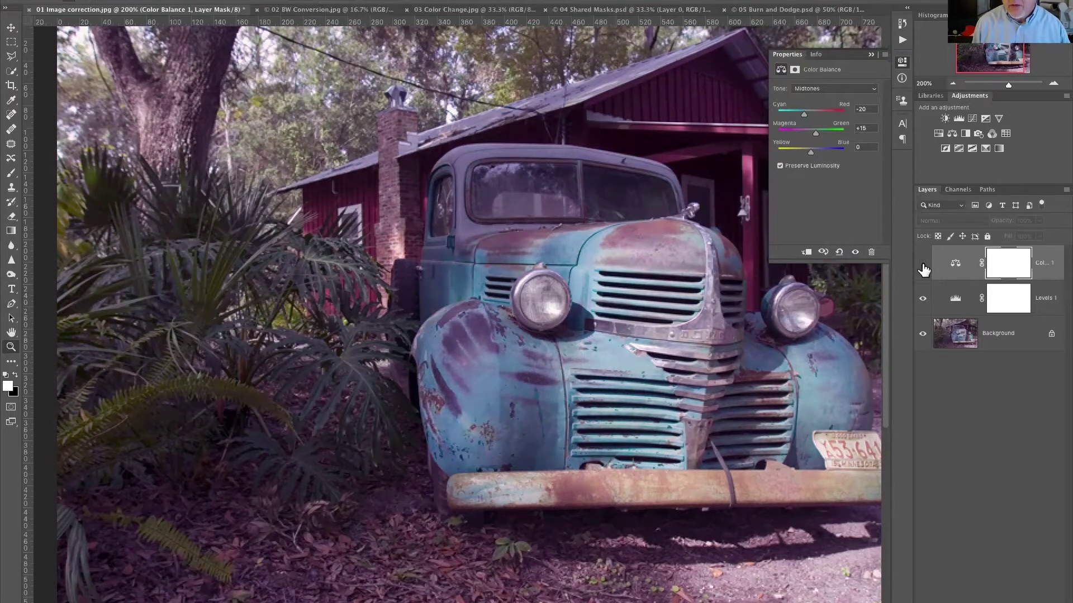
{"action": "left_click", "coordinate": [923, 265]}
{"action": "left_click", "coordinate": [922, 266]}
{"action": "left_click", "coordinate": [923, 266]}
{"action": "left_click", "coordinate": [922, 266]}
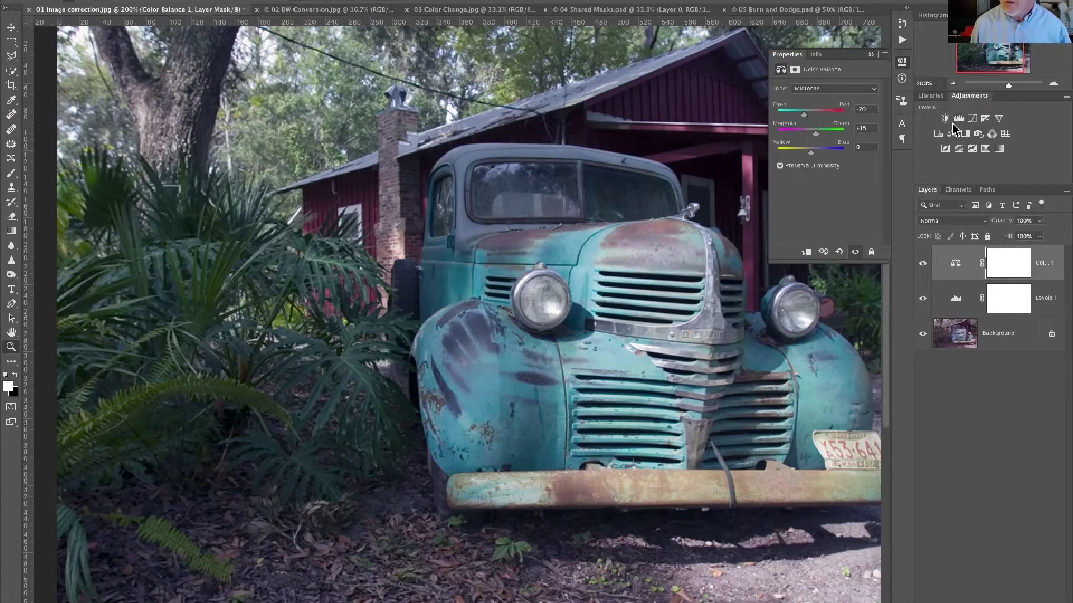
- Add a Vibrance adjustment layer and set the vibrance to +27
{"action": "left_click", "coordinate": [999, 119]}
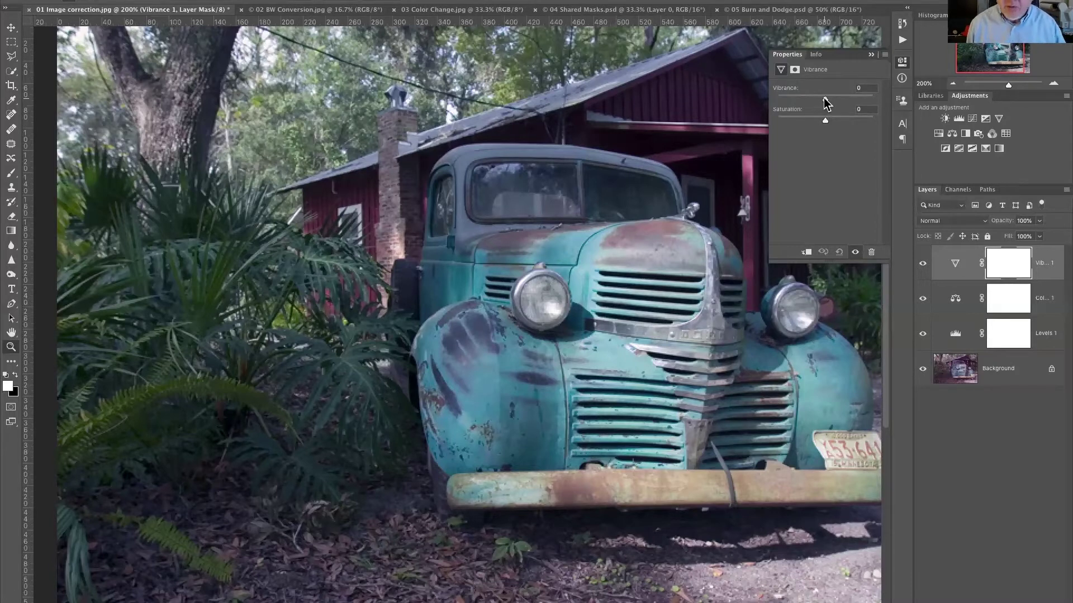
{"action": "left_click_drag", "start_coordinate": [824, 102], "coordinate": [854, 103]}
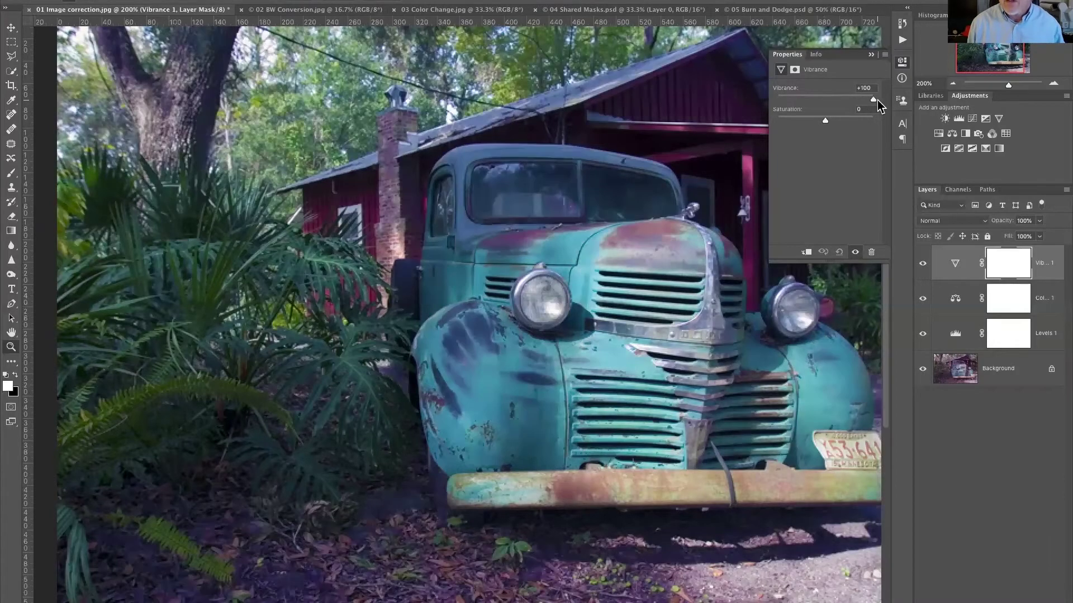
{"action": "mouse_move", "coordinate": [820, 101]}
{"action": "left_mouse_down"}
{"action": "mouse_move", "coordinate": [777, 99]}
{"action": "mouse_move", "coordinate": [828, 105]}
{"action": "left_mouse_up"}
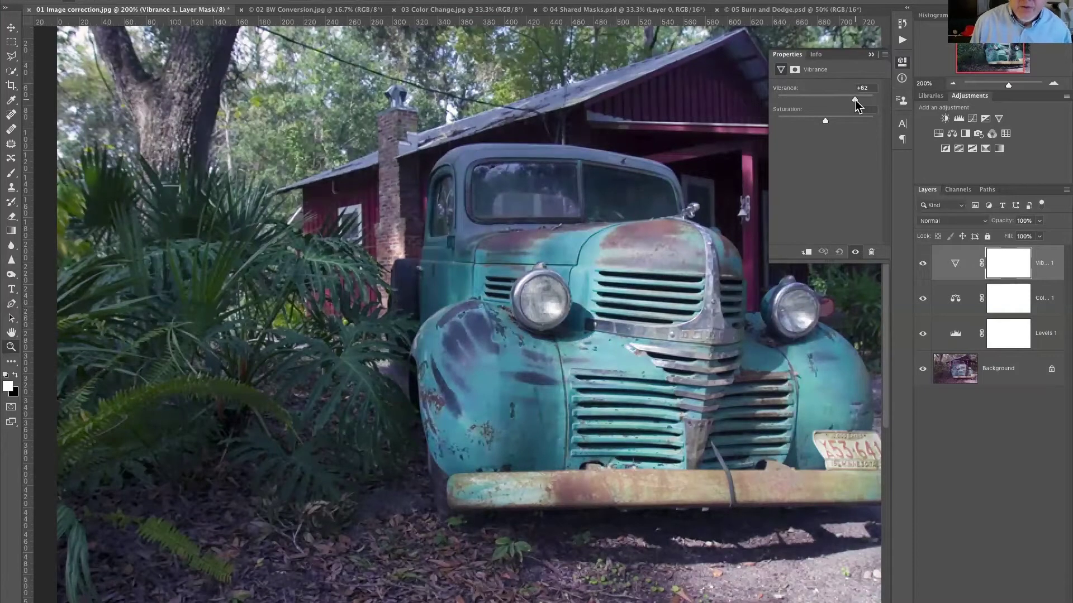
{"action": "left_click_drag", "start_coordinate": [854, 99], "coordinate": [836, 101]}
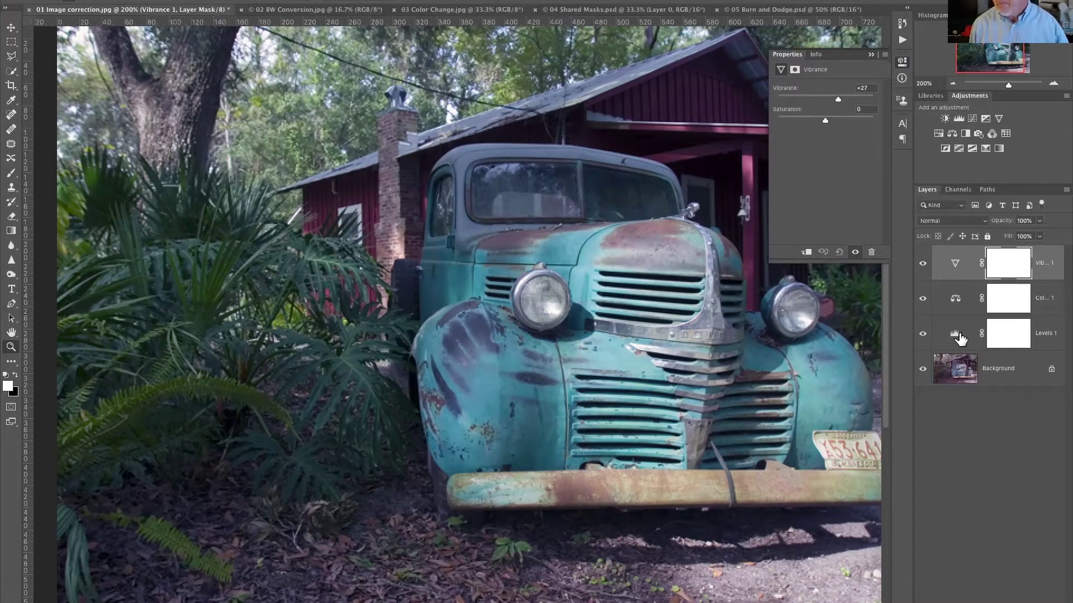
- Compare the original Background with the fully adjusted image by hiding and restoring all the adjustment layers together
{"action": "left_click", "coordinate": [923, 371], "text": "alt"}
{"action": "left_click", "coordinate": [922, 371], "text": "alt"}
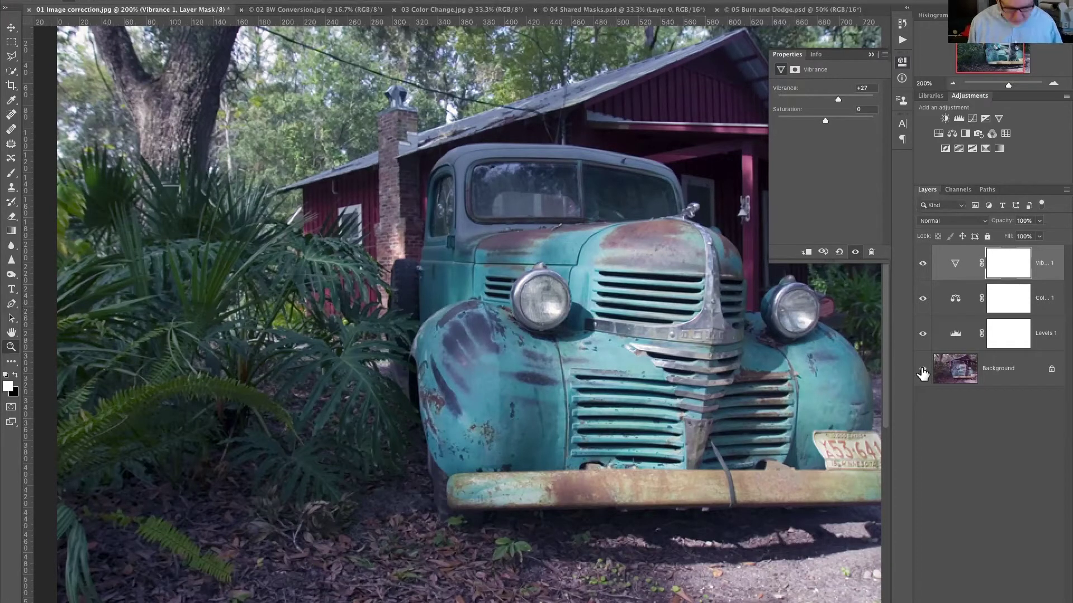
{"action": "left_click", "coordinate": [923, 371], "text": "alt"}
{"action": "left_click", "coordinate": [922, 371], "text": "alt"}
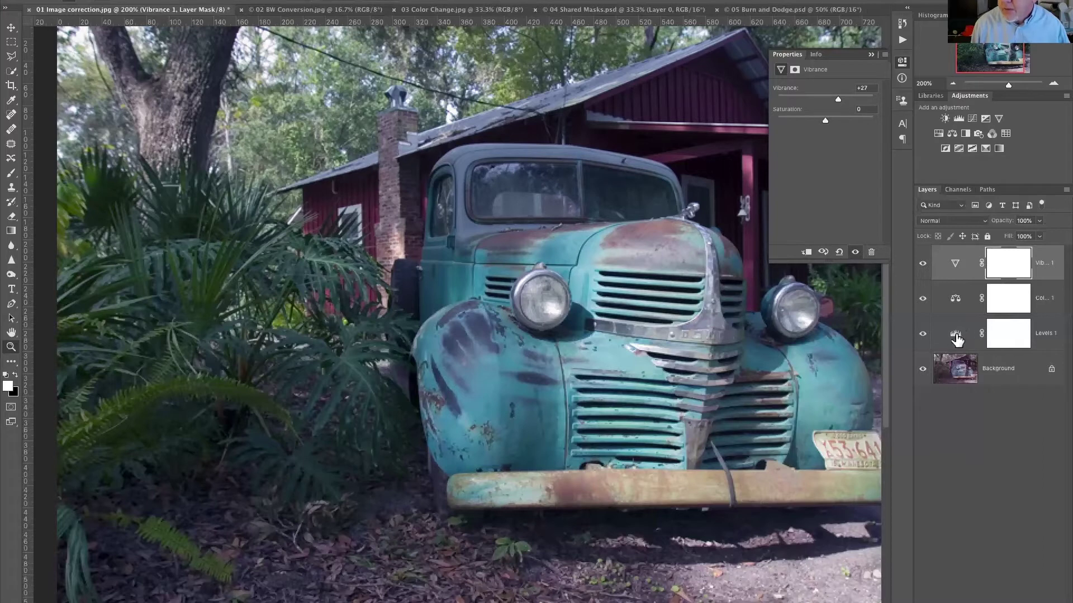
- Brighten the midtones of the existing Levels adjustment layer by setting its gamma to 1.25
{"action": "left_click", "coordinate": [955, 337]}
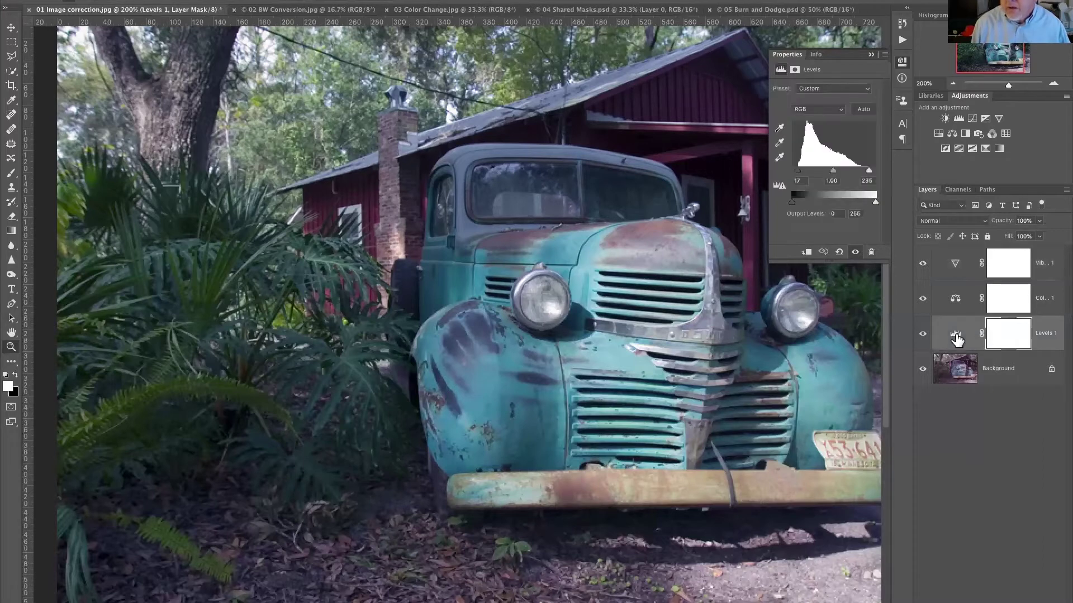
{"action": "left_click_drag", "start_coordinate": [833, 170], "coordinate": [829, 176]}
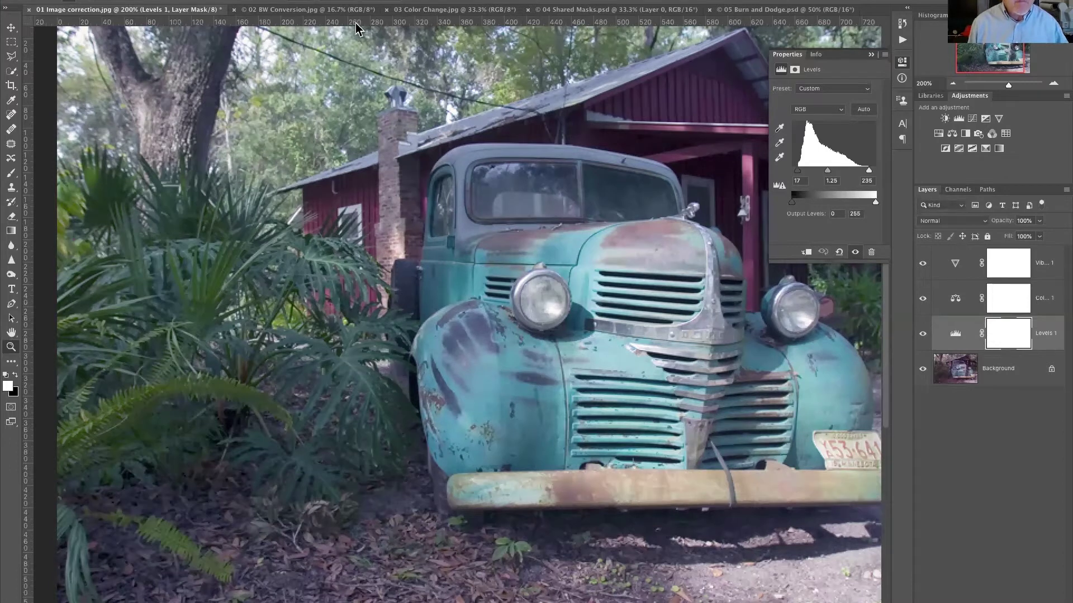
- Switch to 02 BW Conversion.jpg, fit the image to the window and add a Black & White adjustment layer
{"action": "left_click", "coordinate": [279, 11]}
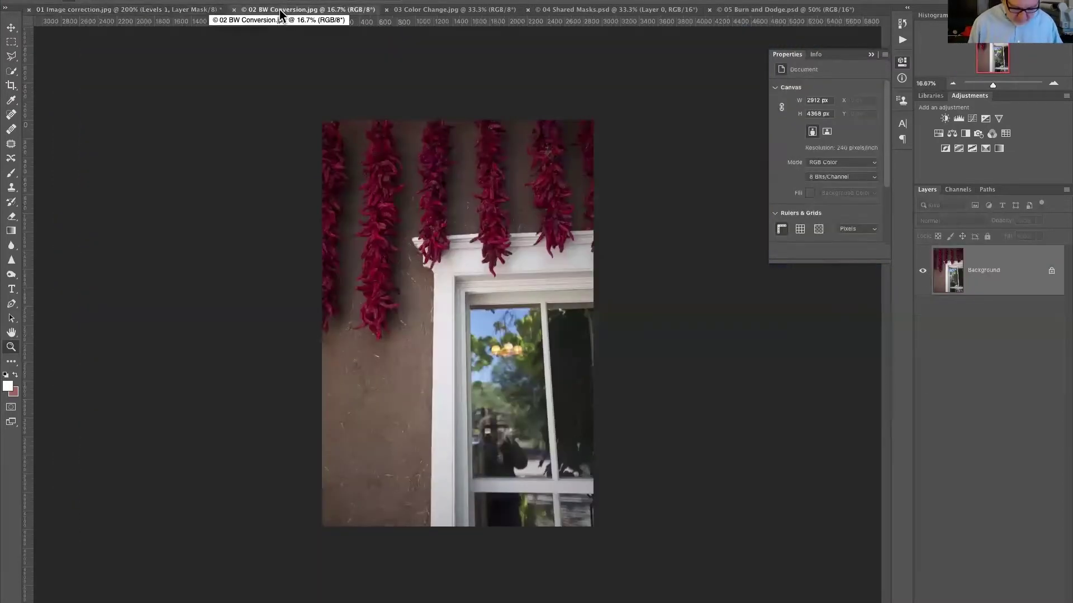
{"action": "key", "text": "super+0"}
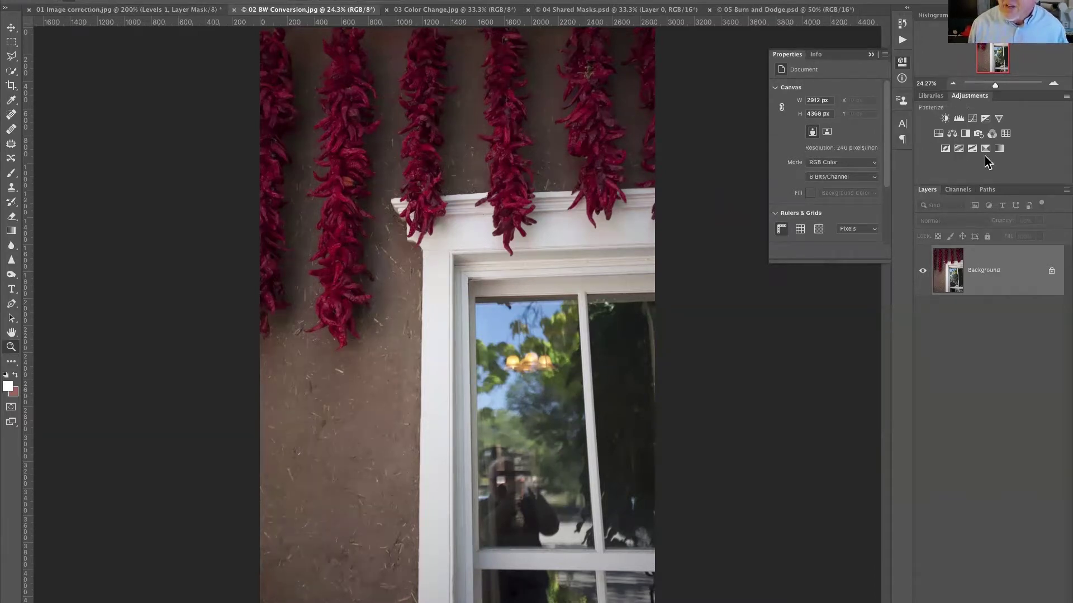
{"action": "left_click", "coordinate": [963, 134]}
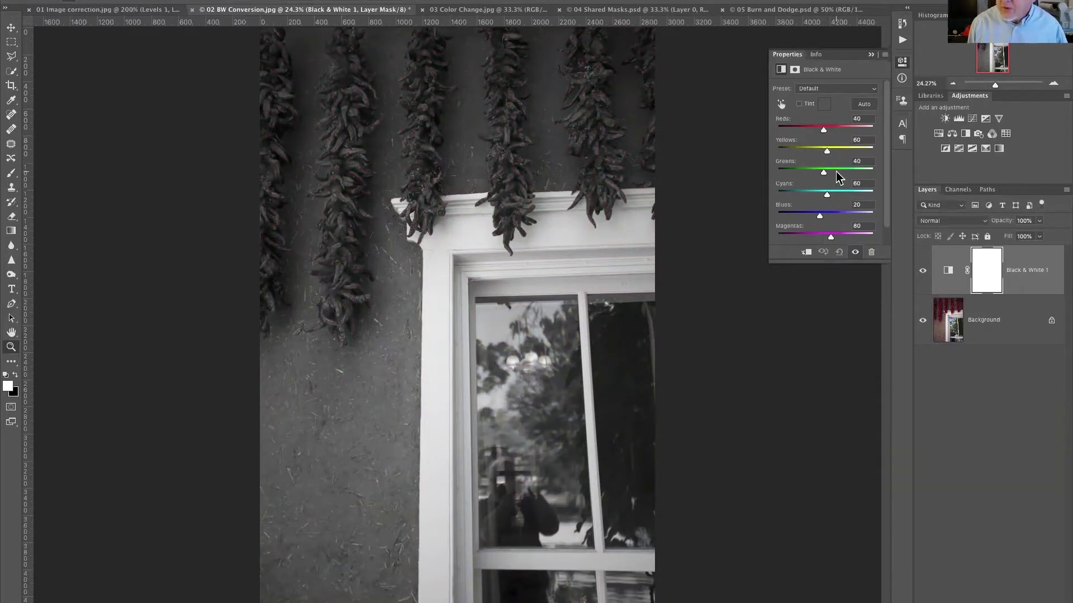
- Lighten the chili strings with the on-image adjustment tool to bring Reds to 266, and turn on the Black & White tint
{"action": "left_click", "coordinate": [780, 106]}
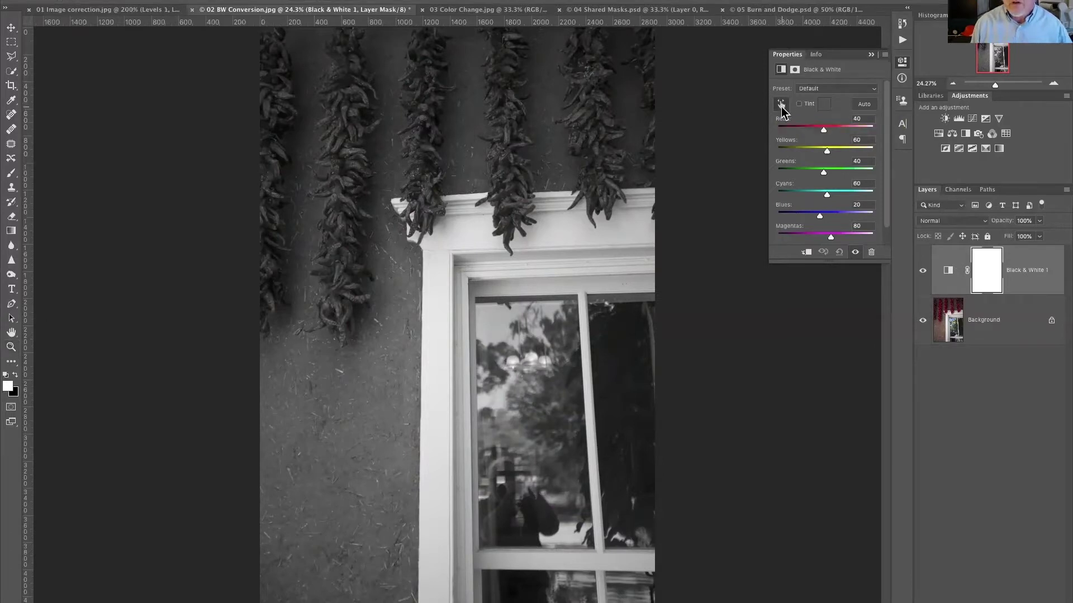
{"action": "left_click", "coordinate": [351, 148]}
{"action": "left_click_drag", "start_coordinate": [346, 149], "coordinate": [479, 169]}
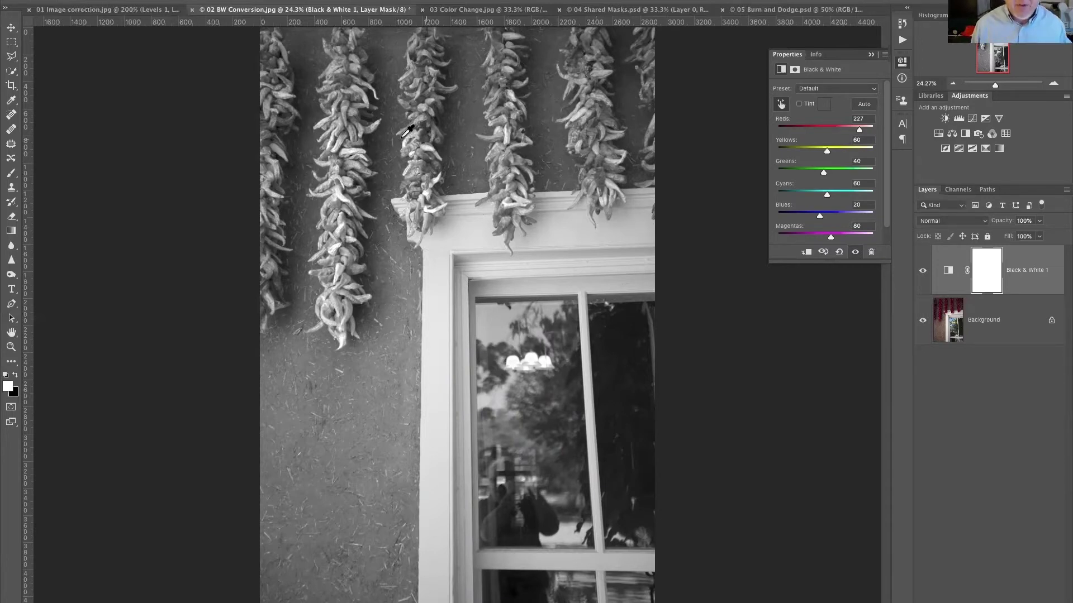
{"action": "left_click_drag", "start_coordinate": [351, 157], "coordinate": [377, 158]}
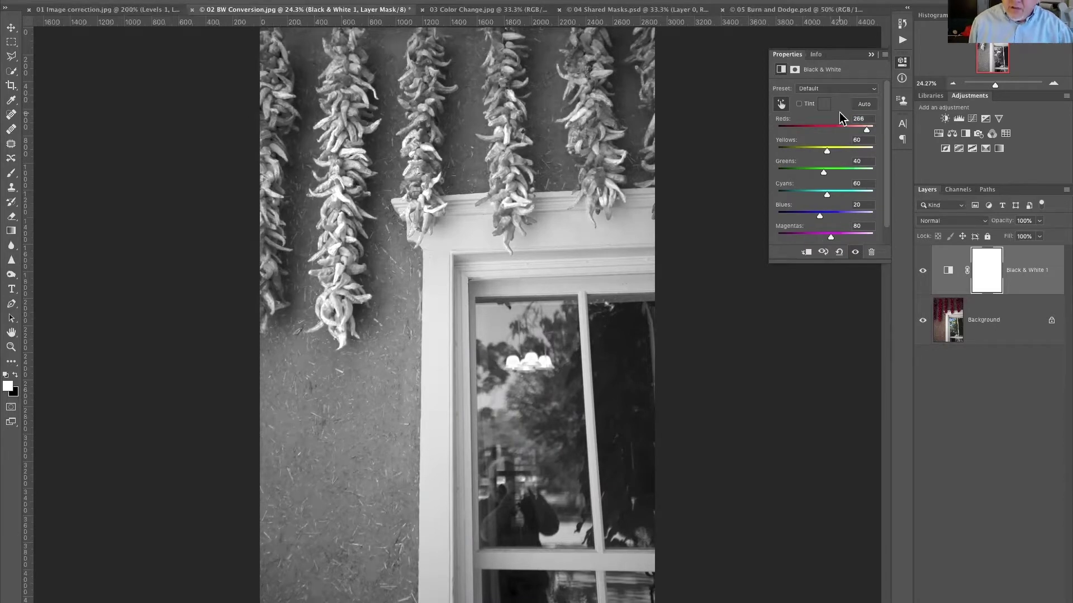
{"action": "left_click", "coordinate": [799, 105]}
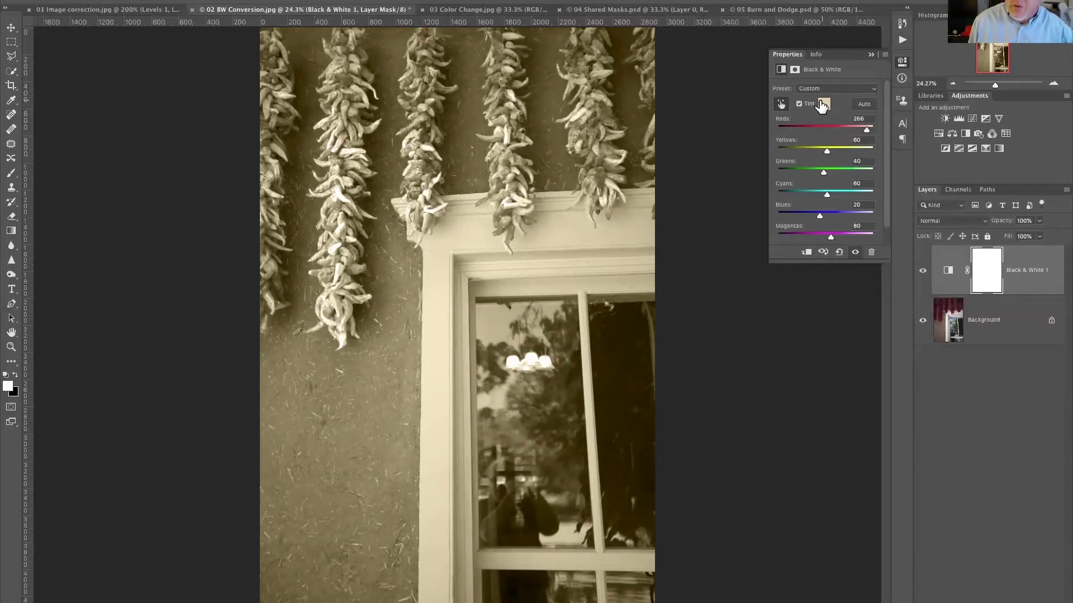
- Change the Black & White tint to a pale warm beige, #e3dcce, after trying a greenish hue
{"action": "left_click", "coordinate": [822, 105]}
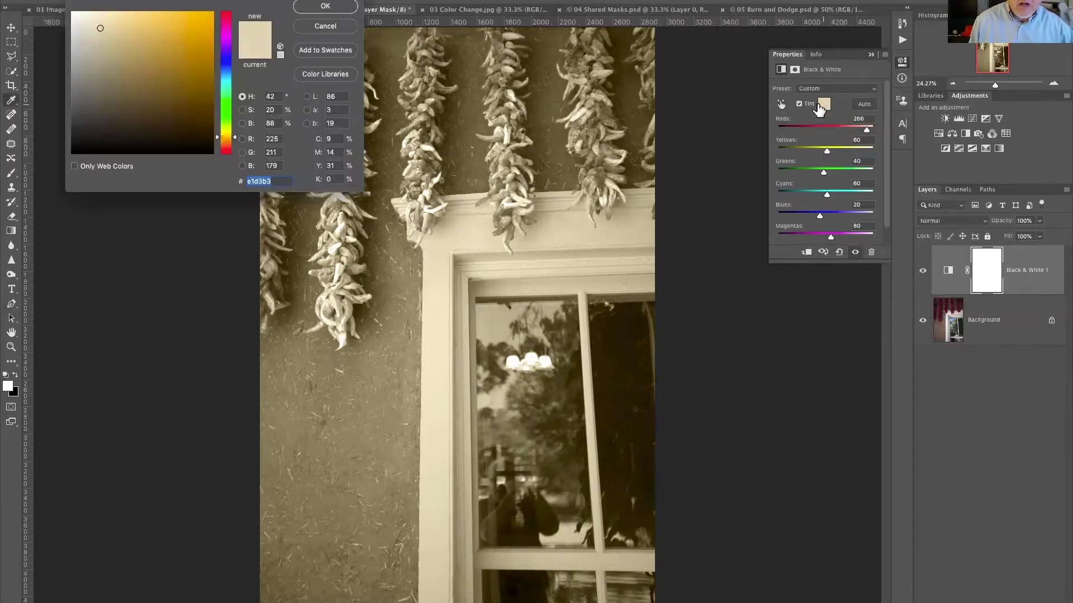
{"action": "left_click", "coordinate": [81, 32]}
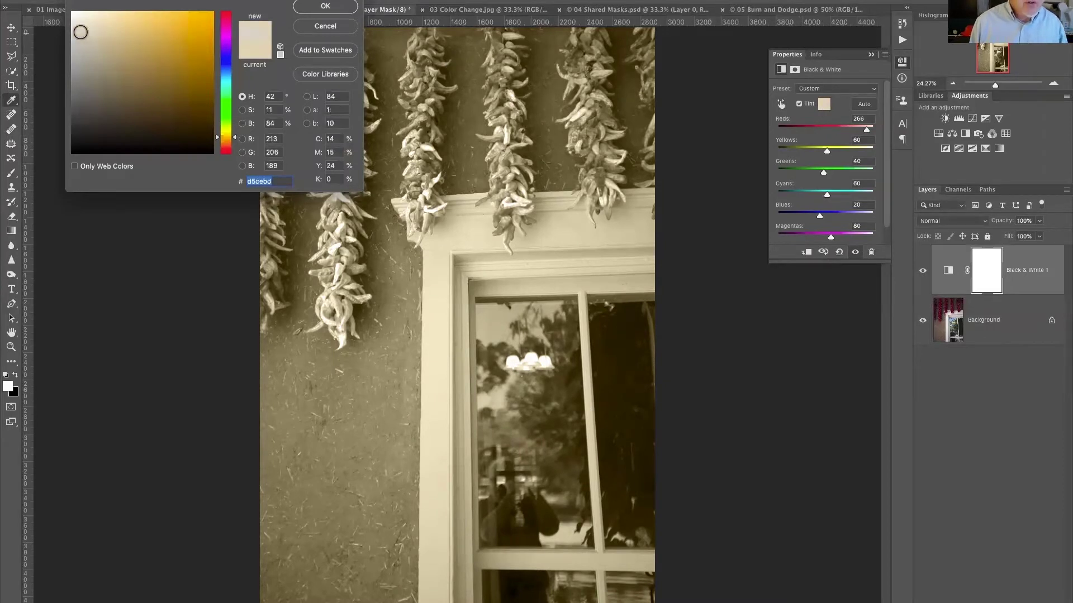
{"action": "mouse_move", "coordinate": [228, 78]}
{"action": "left_mouse_down"}
{"action": "mouse_move", "coordinate": [227, 37]}
{"action": "mouse_move", "coordinate": [230, 98]}
{"action": "left_mouse_up"}
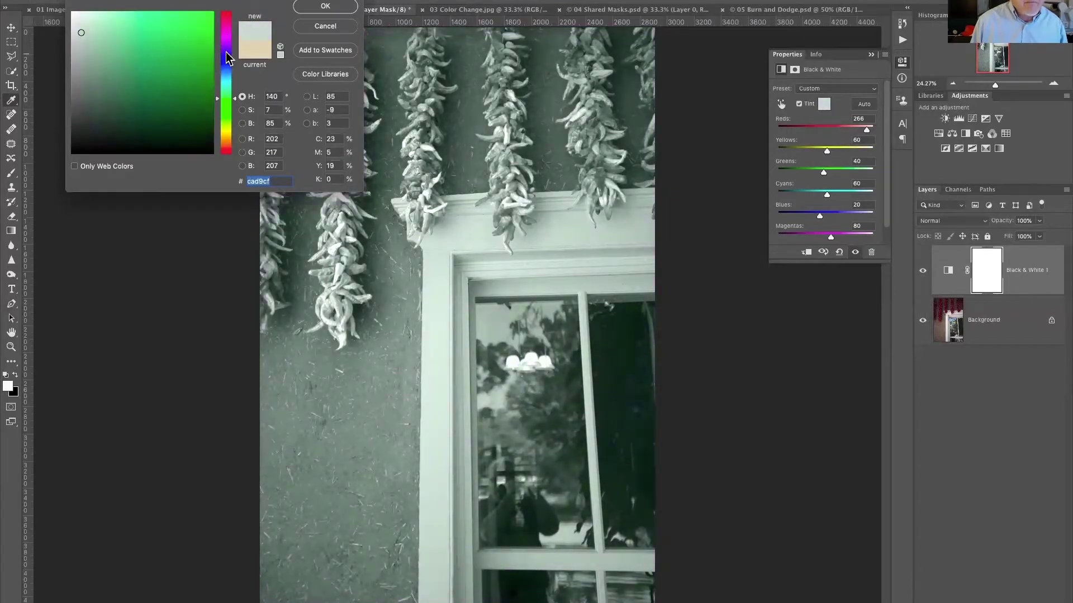
{"action": "left_click", "coordinate": [249, 53]}
{"action": "mouse_move", "coordinate": [81, 33]}
{"action": "left_mouse_down"}
{"action": "mouse_move", "coordinate": [101, 31]}
{"action": "mouse_move", "coordinate": [75, 20]}
{"action": "mouse_move", "coordinate": [84, 27]}
{"action": "left_mouse_up"}
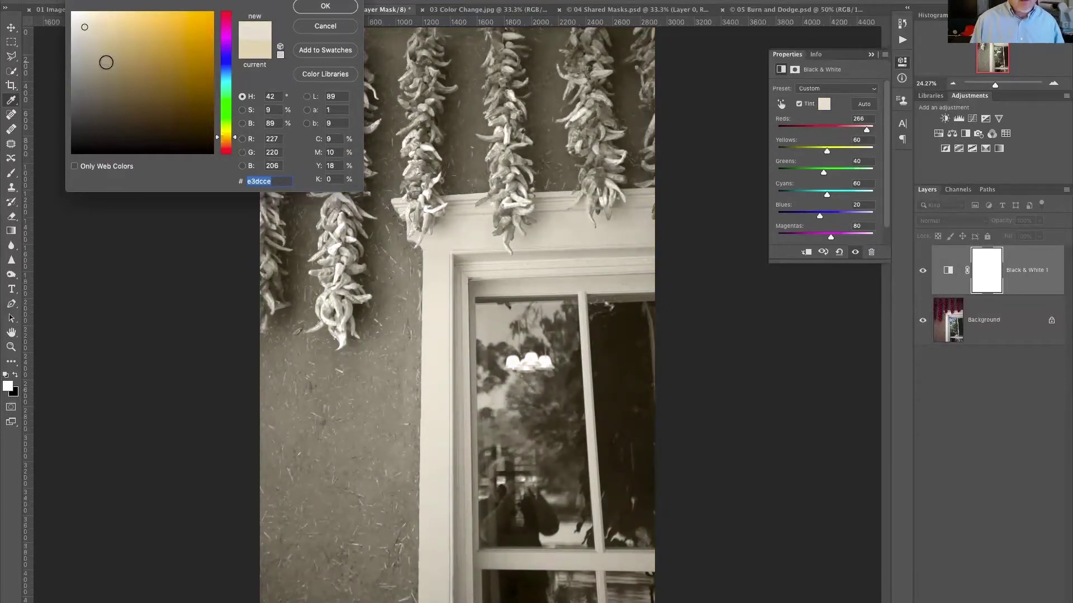
{"action": "left_click", "coordinate": [324, 6]}
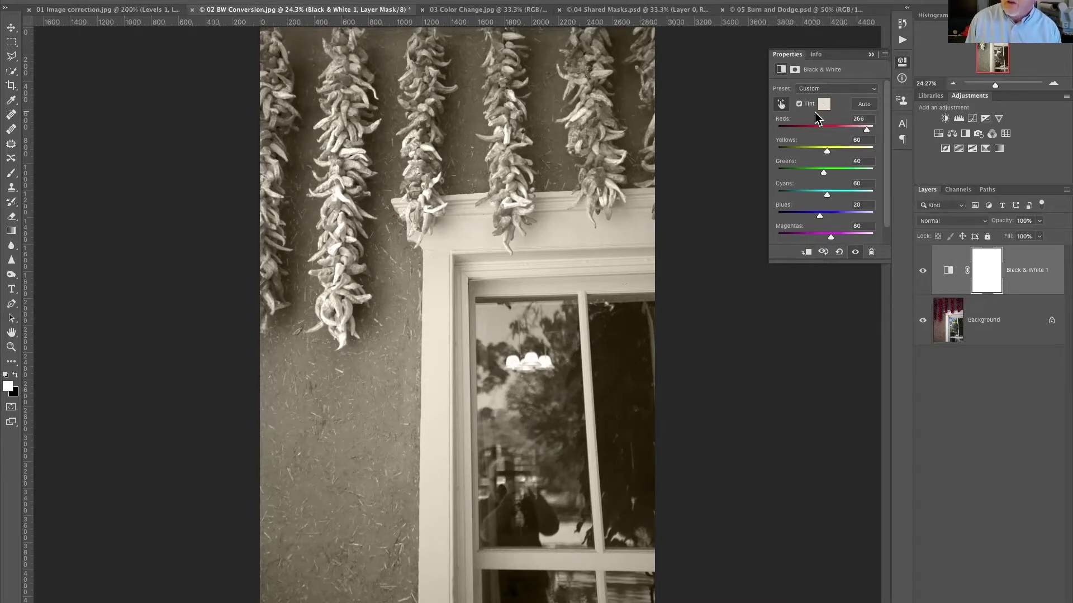
- Apply the saved custom sepia tone preset and lighten the chili strings on the image to bring Reds to 254
{"action": "left_click", "coordinate": [873, 89]}
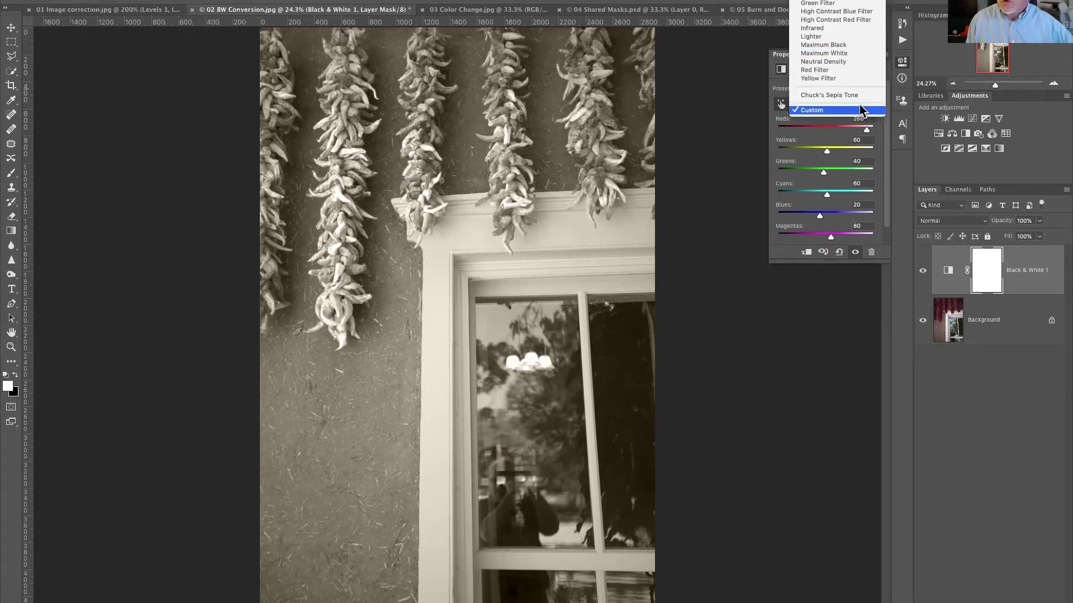
{"action": "left_click", "coordinate": [830, 95]}
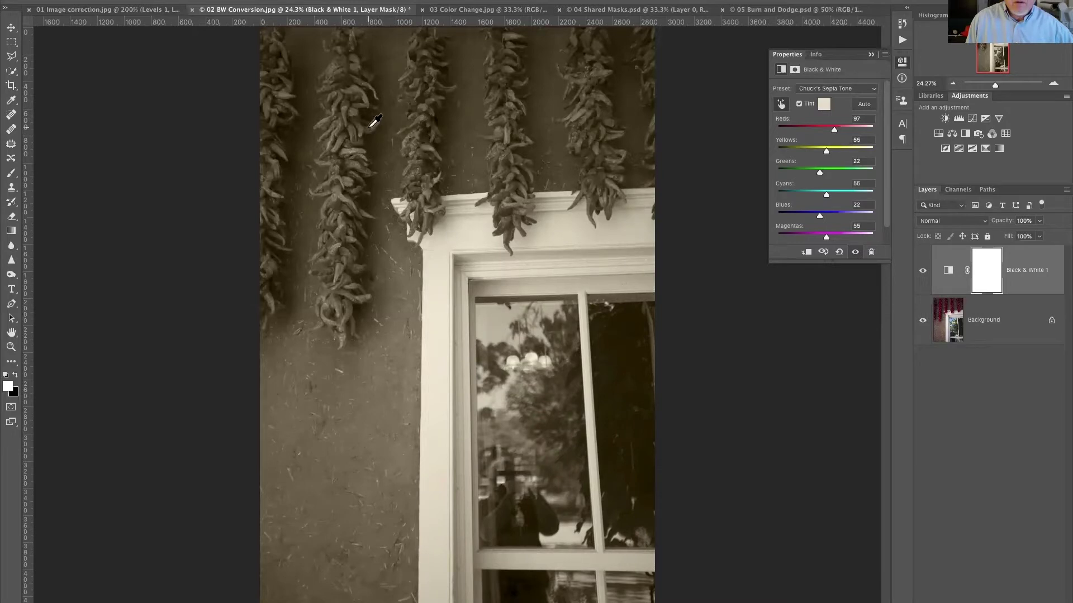
{"action": "left_click_drag", "start_coordinate": [371, 132], "coordinate": [457, 129]}
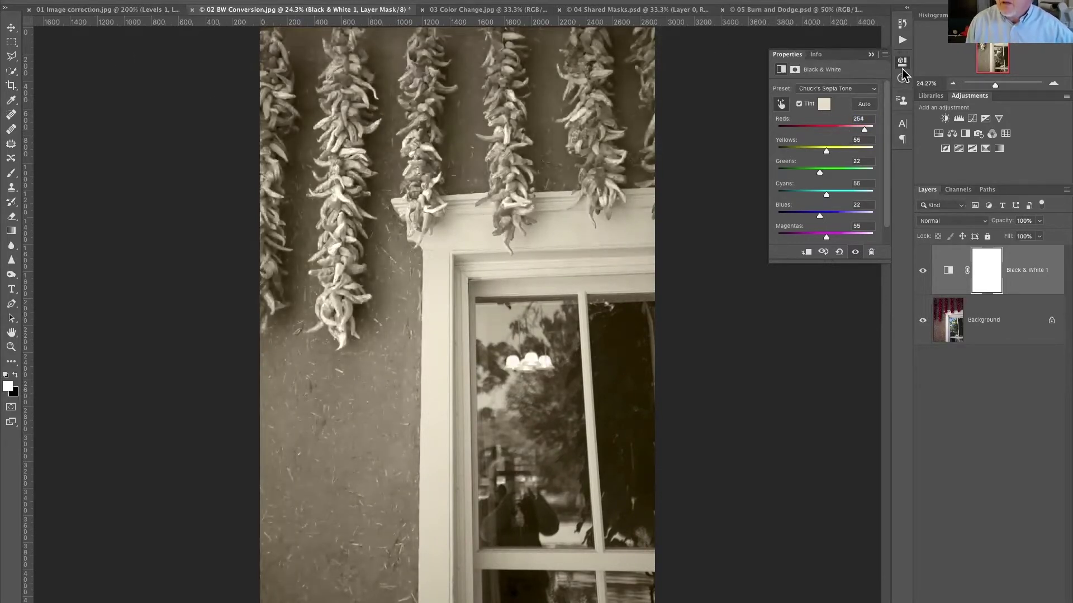
{"action": "left_click", "coordinate": [885, 55]}
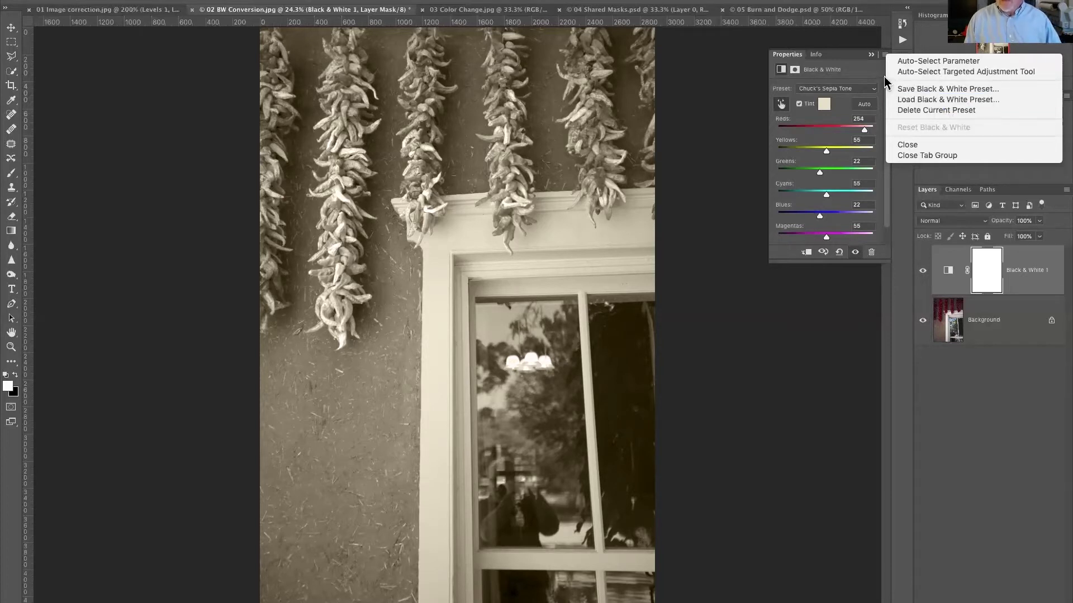
{"action": "left_click", "coordinate": [866, 66]}
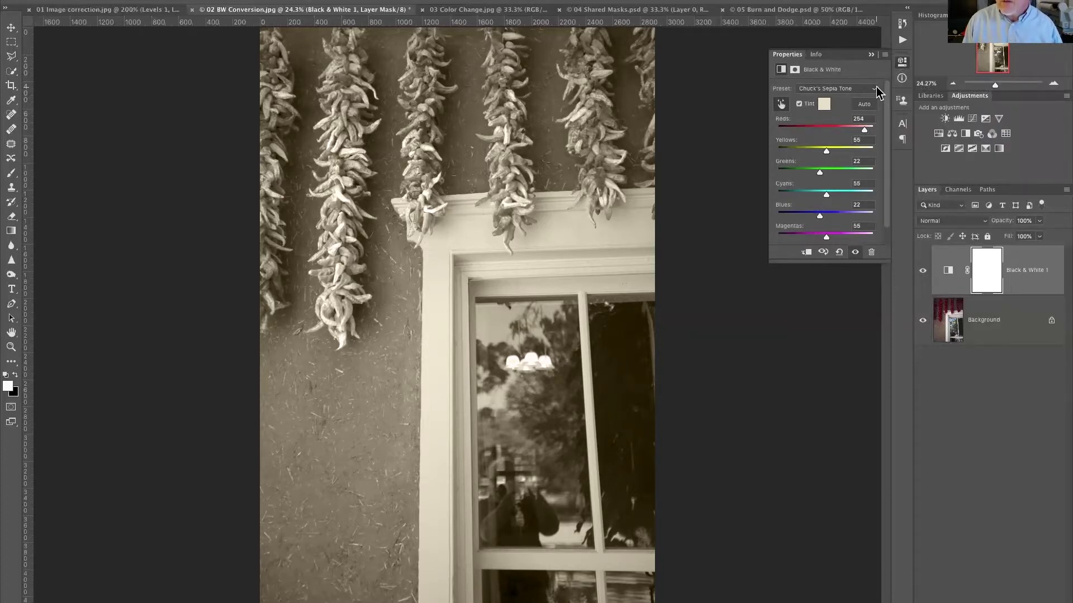
{"action": "left_click", "coordinate": [873, 91]}
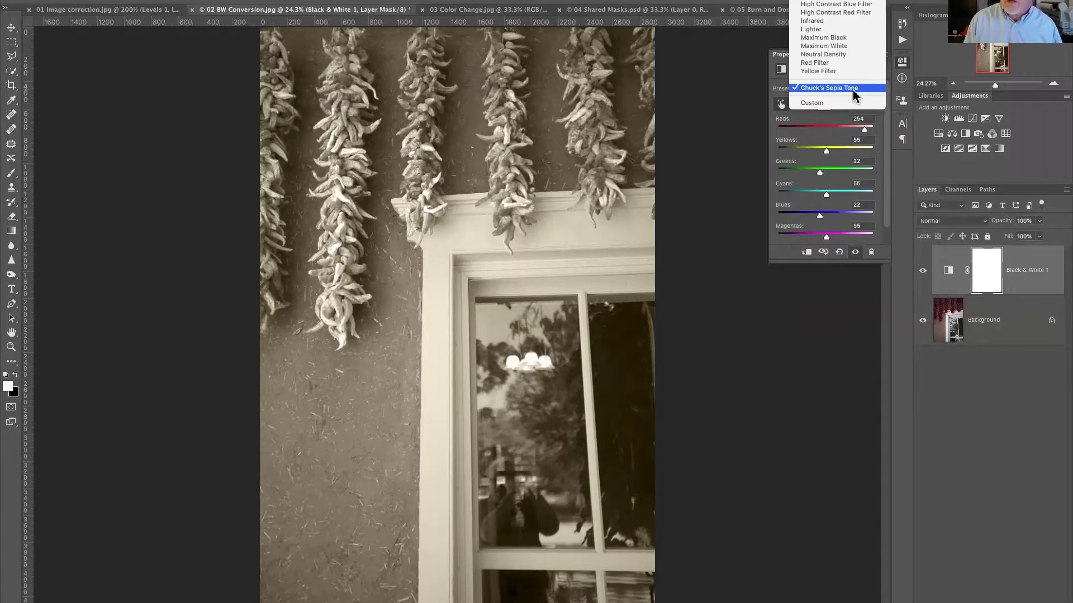
{"action": "left_click", "coordinate": [749, 1]}
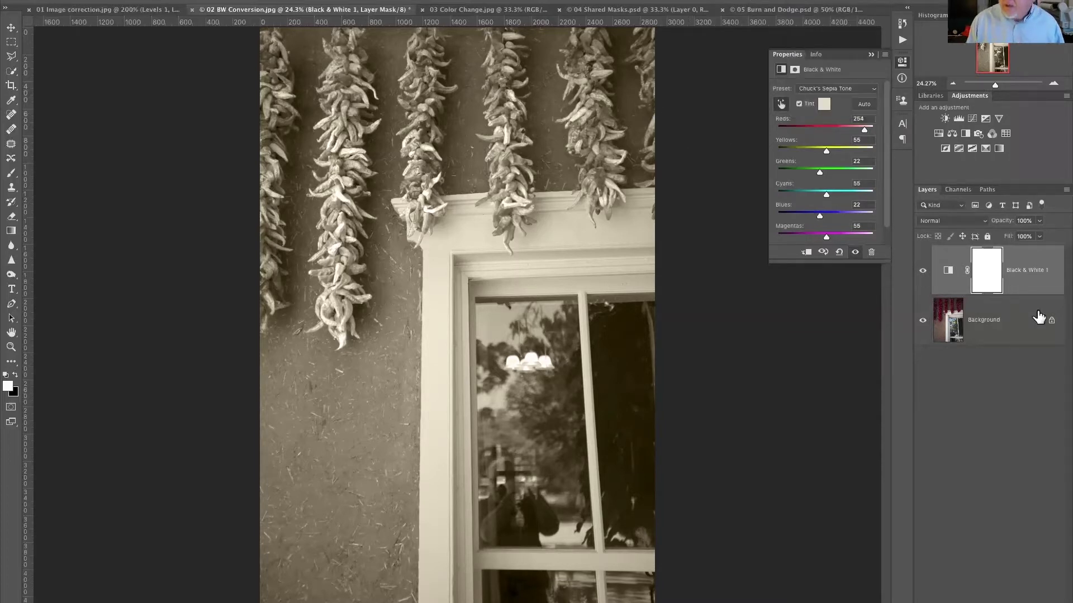
- Delete the Black & White adjustment layer and add a fresh one above the Background
{"action": "left_click", "coordinate": [960, 260]}
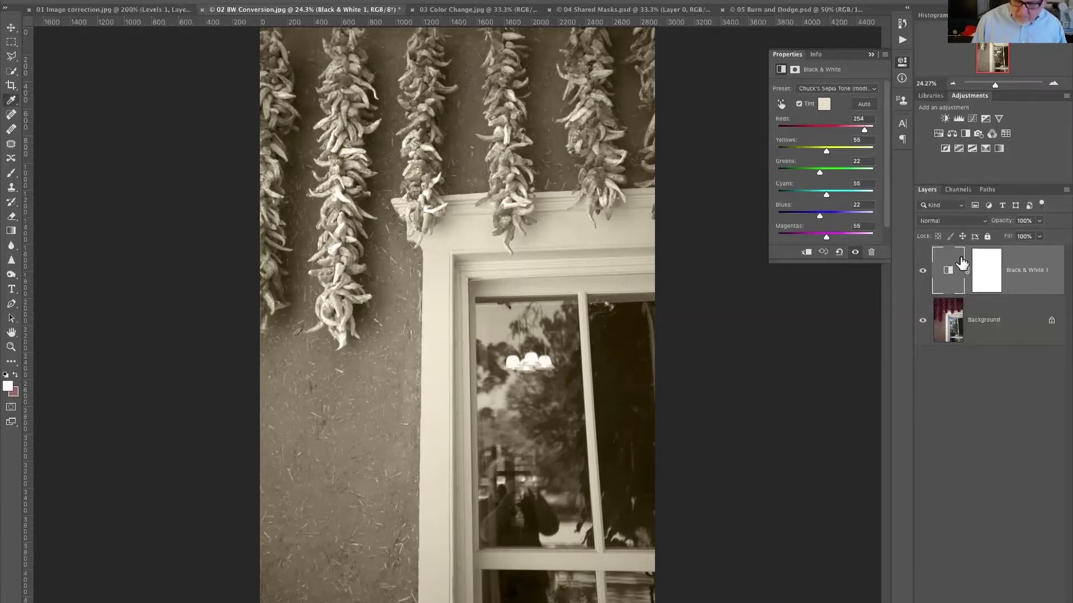
{"action": "key", "text": "Delete"}
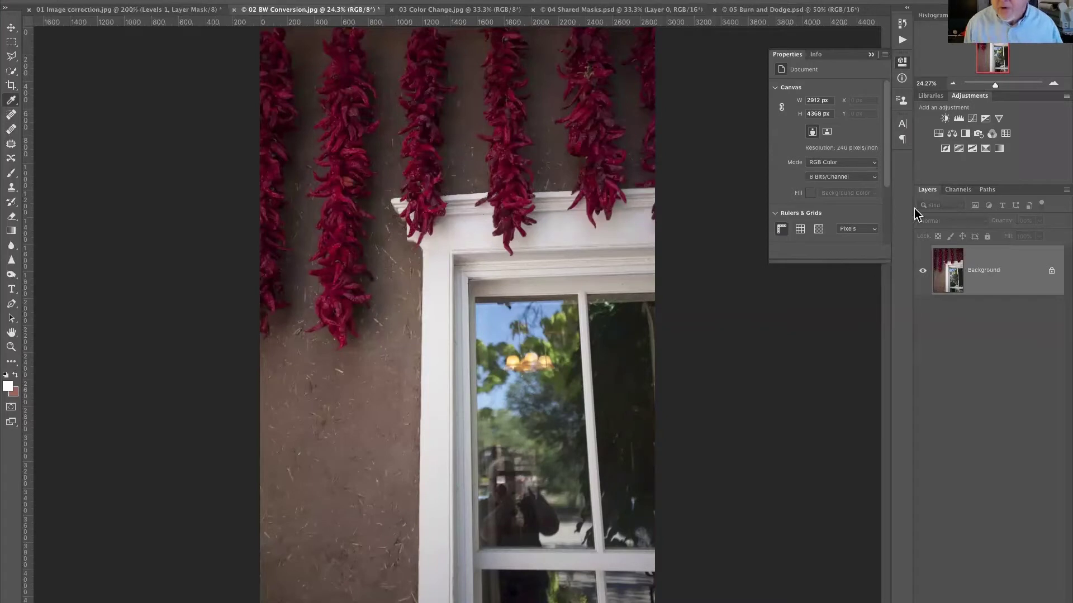
{"action": "left_click", "coordinate": [965, 133]}
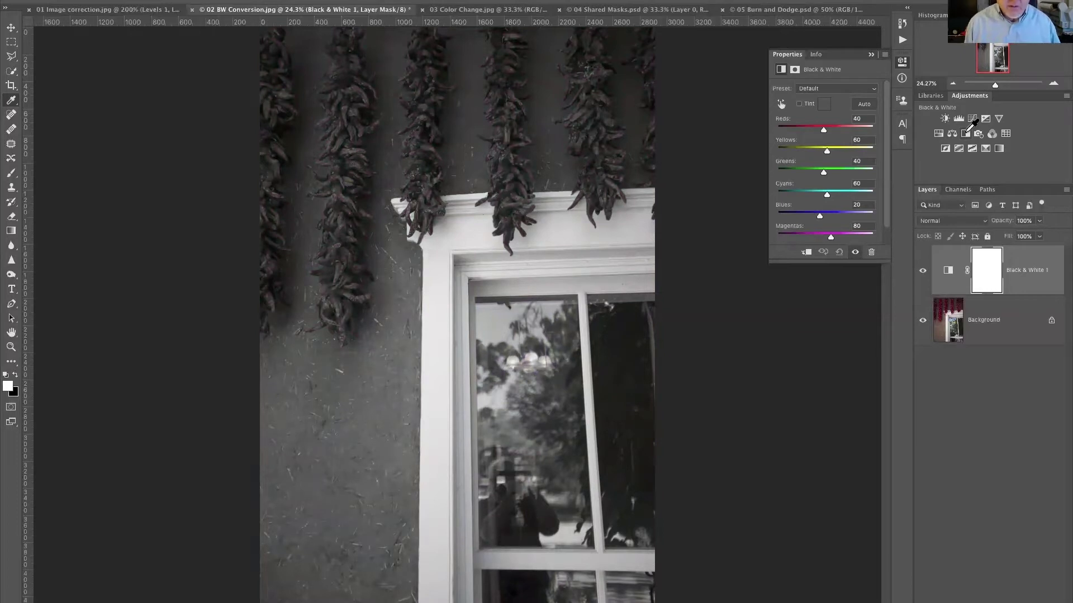
- Try the Red Filter and Darker presets on the Black & White layer and settle on Maximum White
{"action": "left_click", "coordinate": [875, 90]}
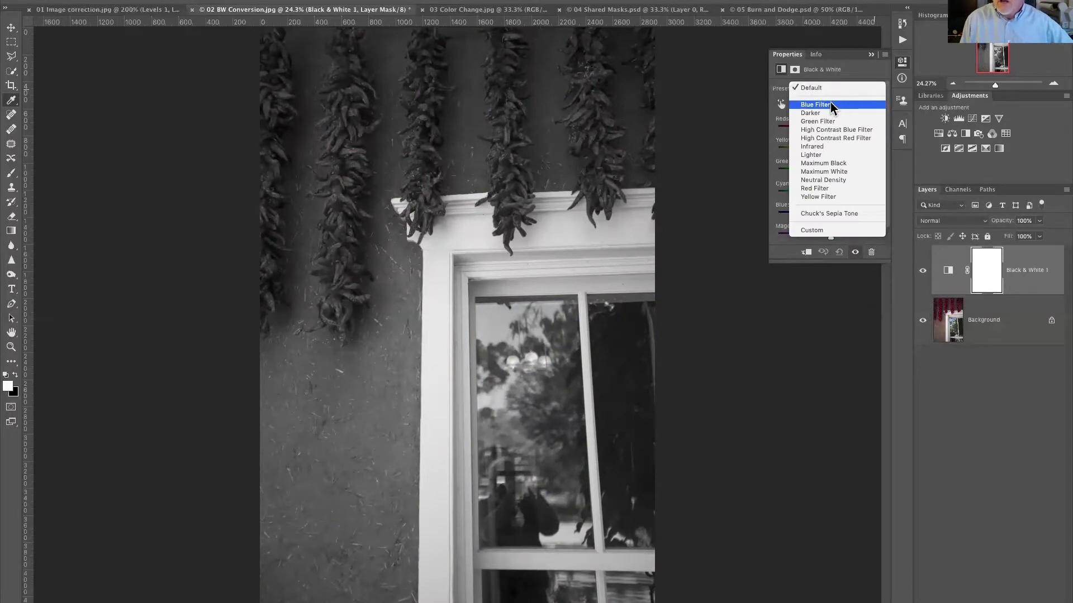
{"action": "left_click", "coordinate": [821, 189]}
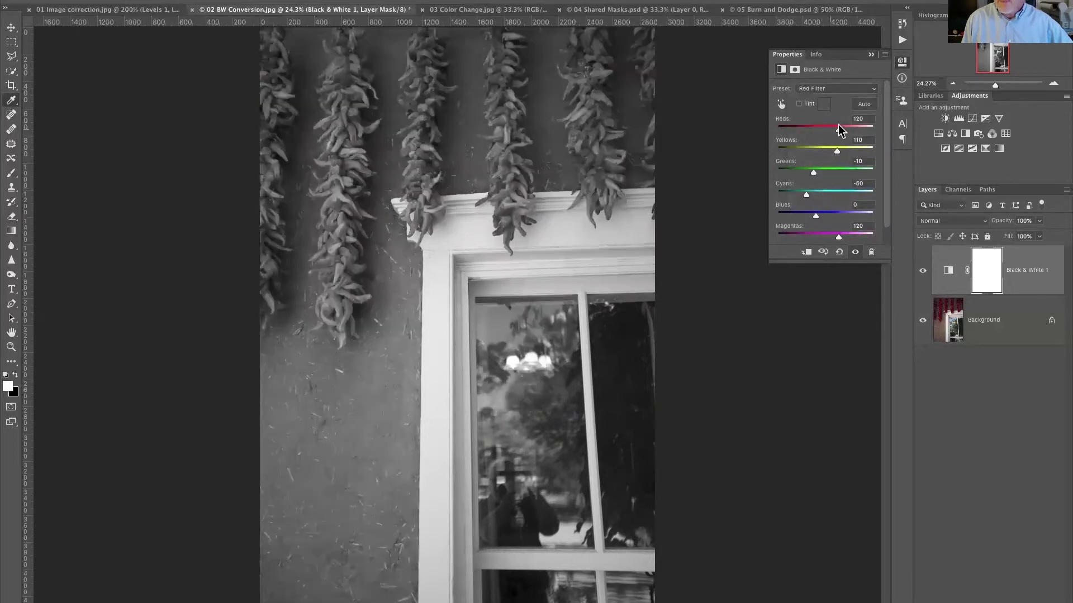
{"action": "left_click", "coordinate": [822, 89]}
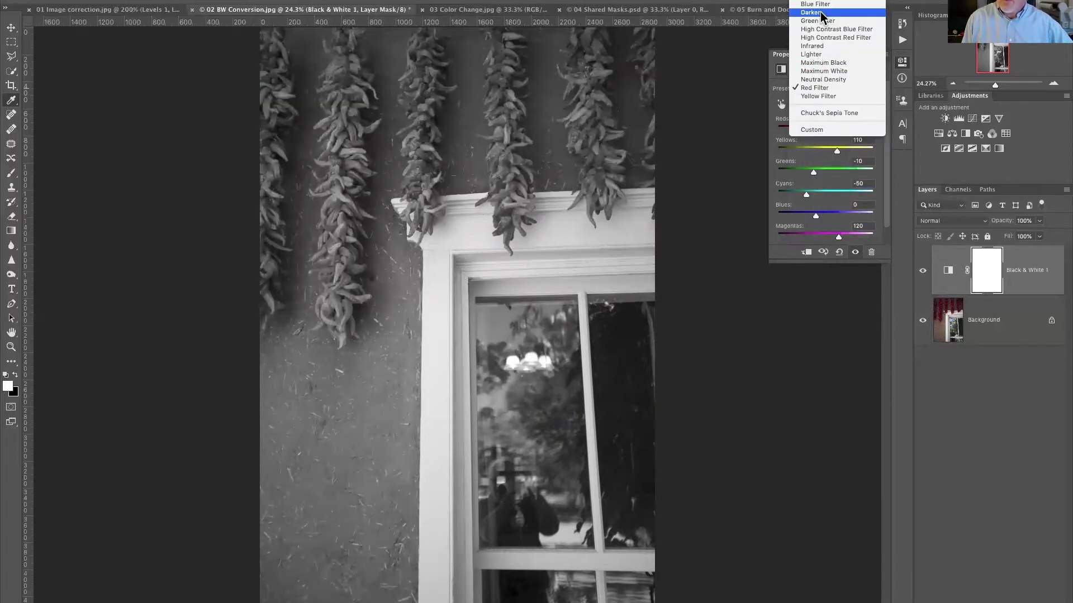
{"action": "left_click", "coordinate": [822, 12]}
{"action": "left_click", "coordinate": [823, 87]}
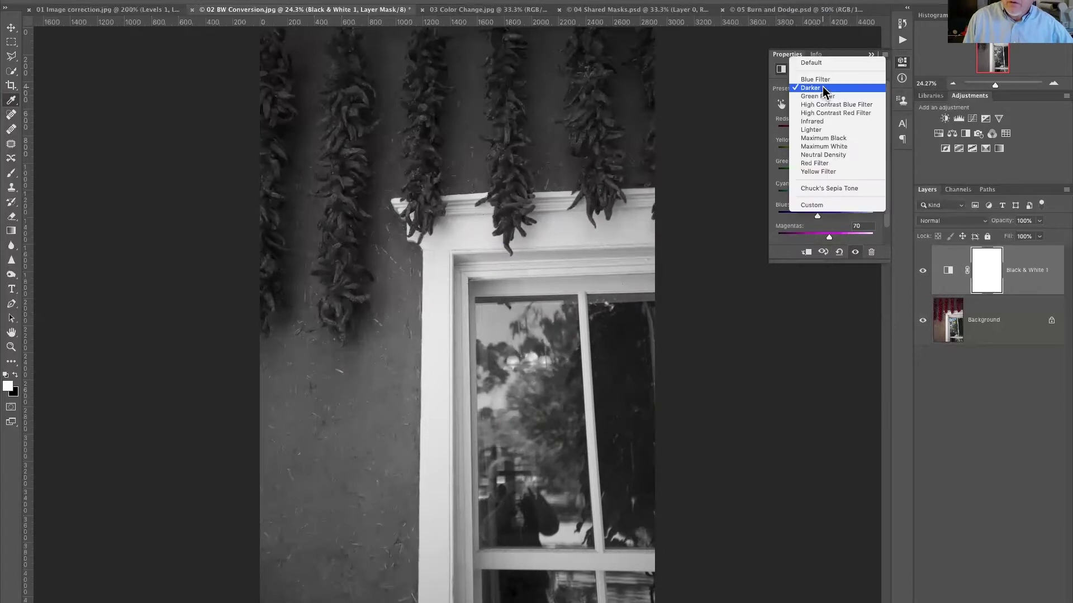
{"action": "left_click", "coordinate": [820, 147]}
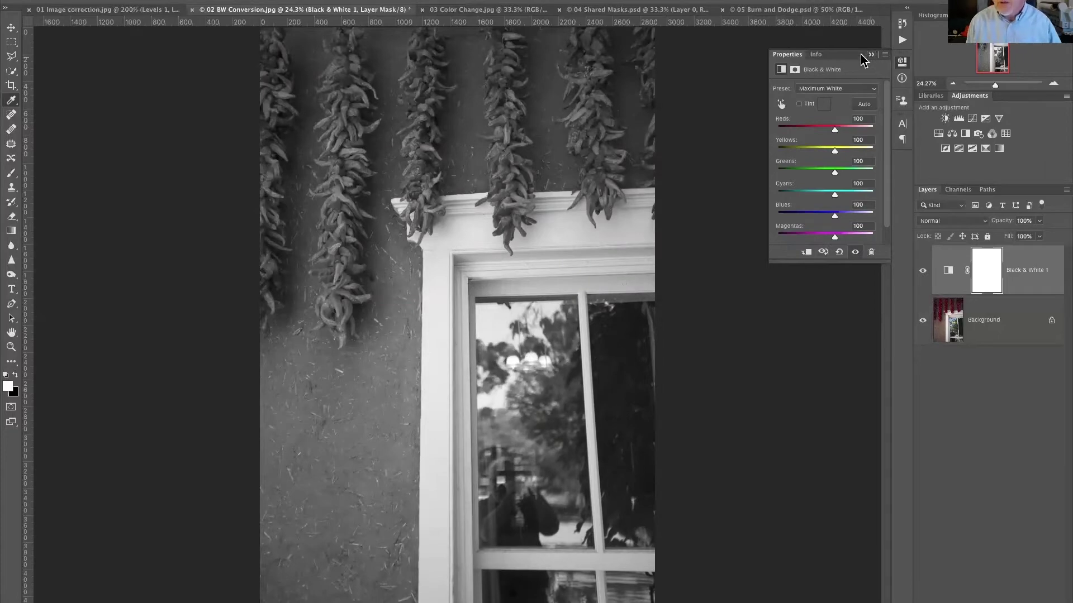
- Switch to 03 Color Change.jpg, add a Hue/Saturation adjustment layer and set its master Hue to -140
{"action": "left_click", "coordinate": [461, 12]}
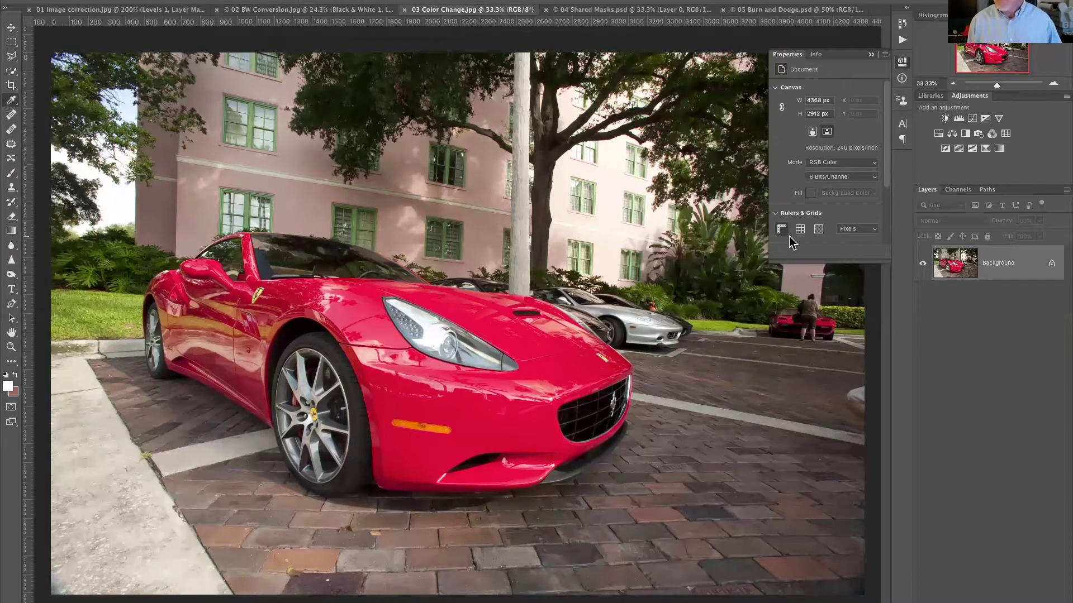
{"action": "left_click", "coordinate": [938, 133]}
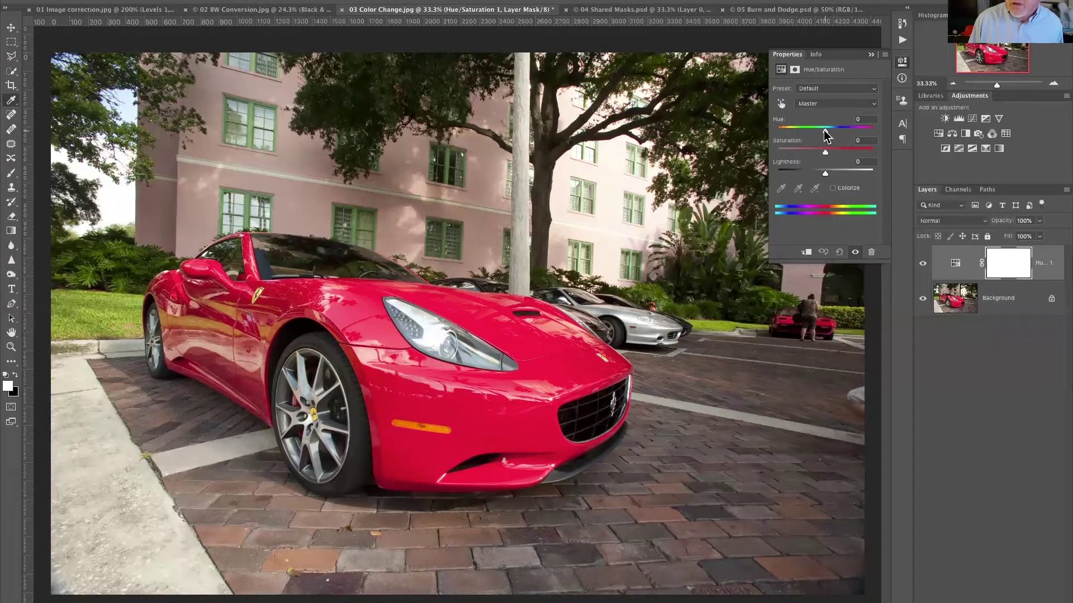
{"action": "left_click_drag", "start_coordinate": [823, 130], "coordinate": [785, 129]}
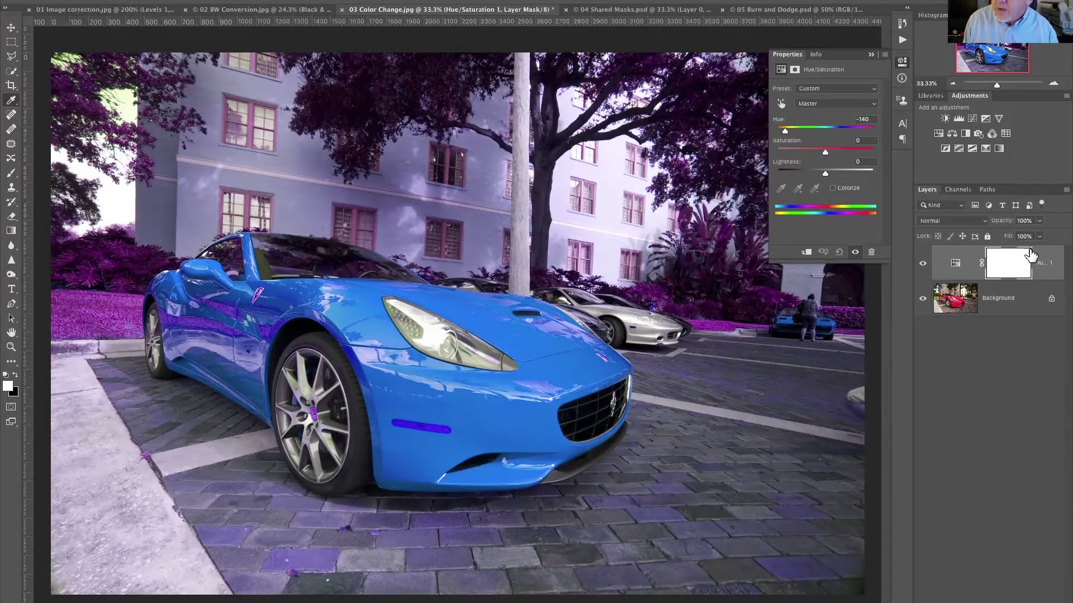
- Compare the Hue/Saturation layer's adjustment settings with its layer mask properties, ending with the mask selected
{"action": "left_click", "coordinate": [954, 267]}
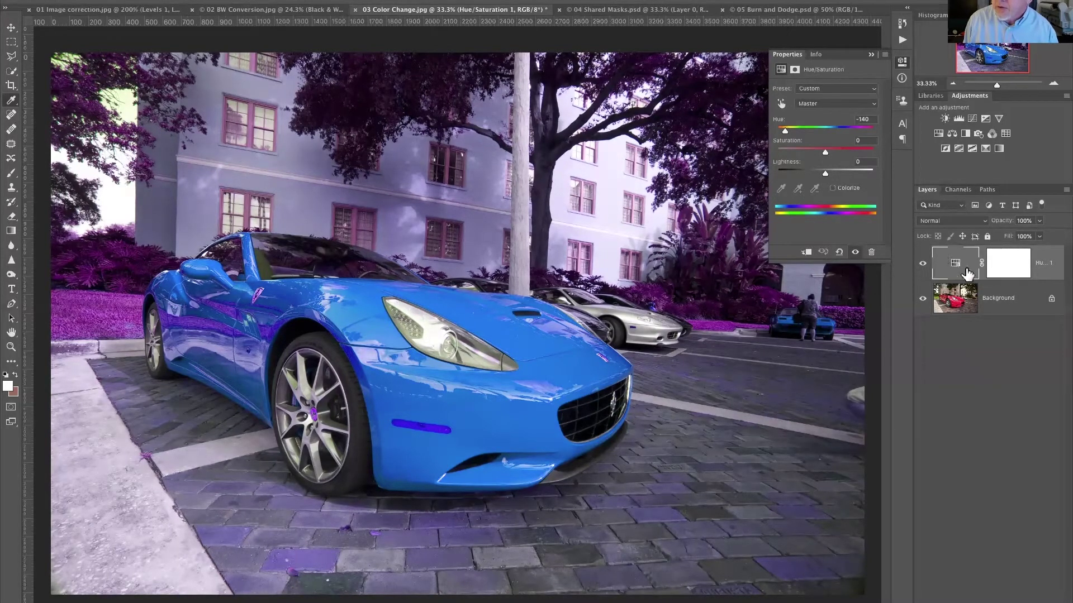
{"action": "left_click", "coordinate": [1005, 259]}
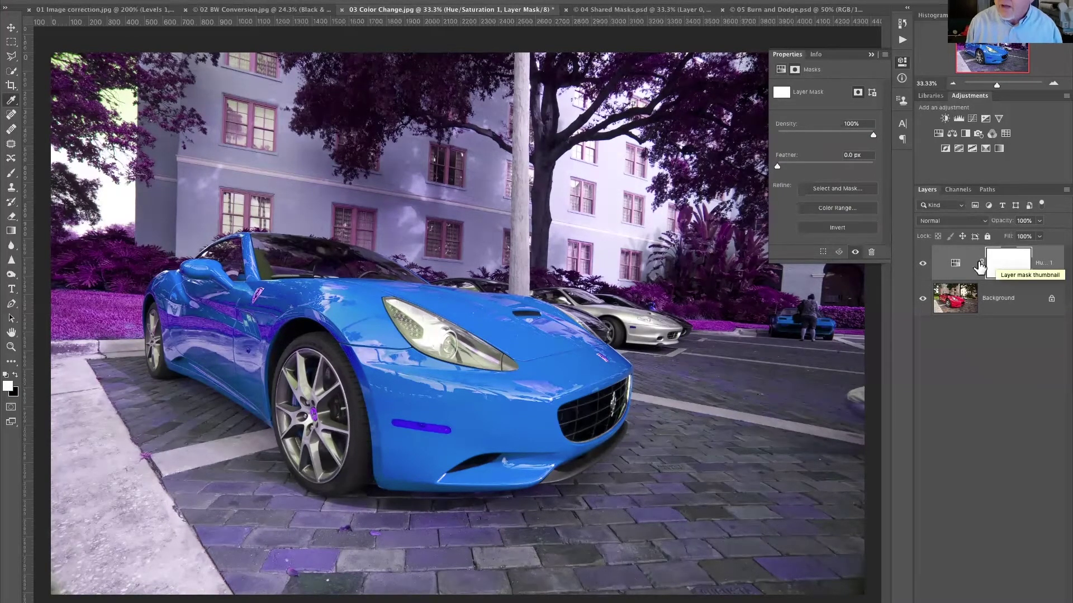
{"action": "left_click", "coordinate": [952, 260]}
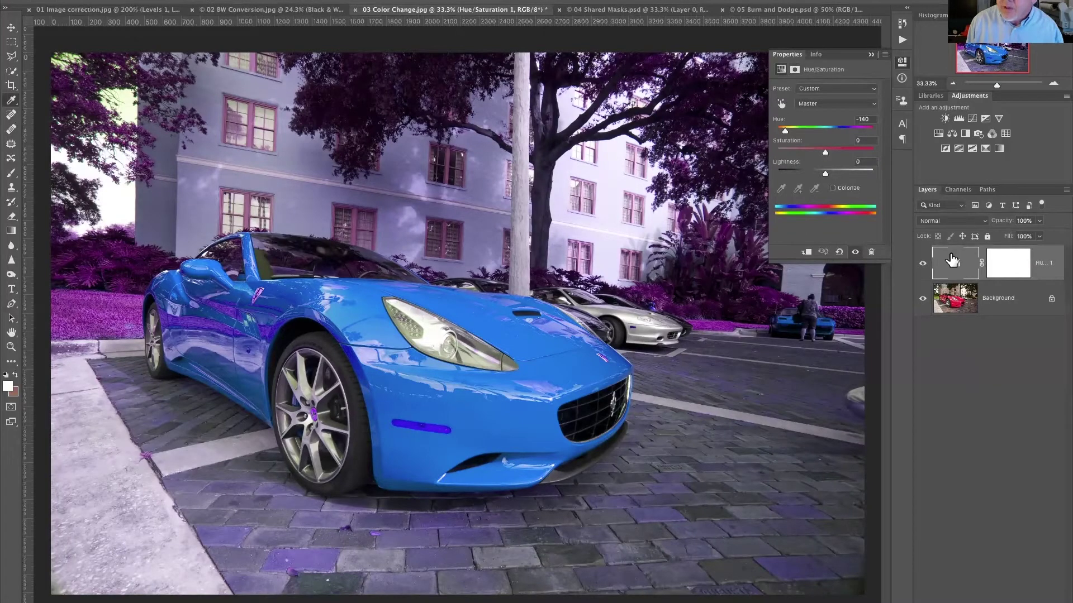
{"action": "left_click", "coordinate": [1014, 260]}
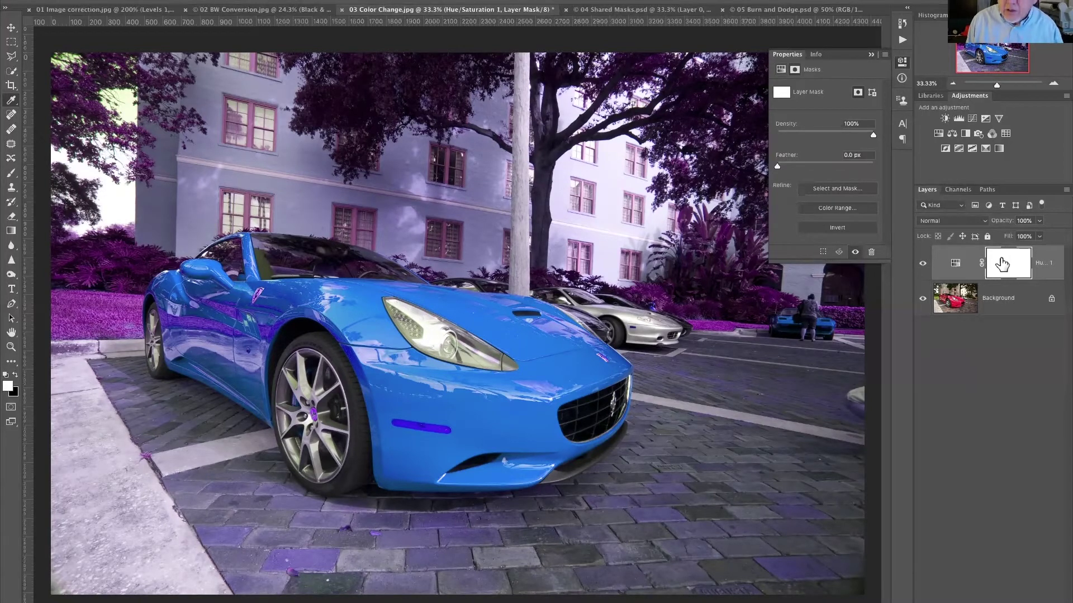
{"action": "left_click_drag", "start_coordinate": [1027, 252], "coordinate": [1021, 284]}
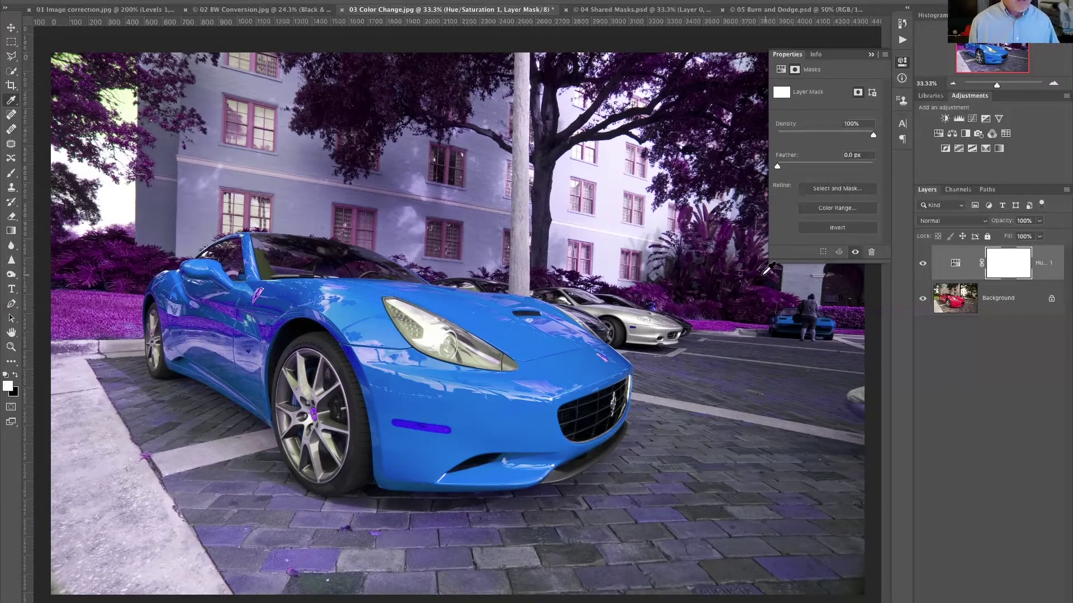
- Paint black with the Brush tool on the Hue/Saturation mask over the front wheel, headlight area and part of the hood
{"action": "left_click", "coordinate": [11, 175]}
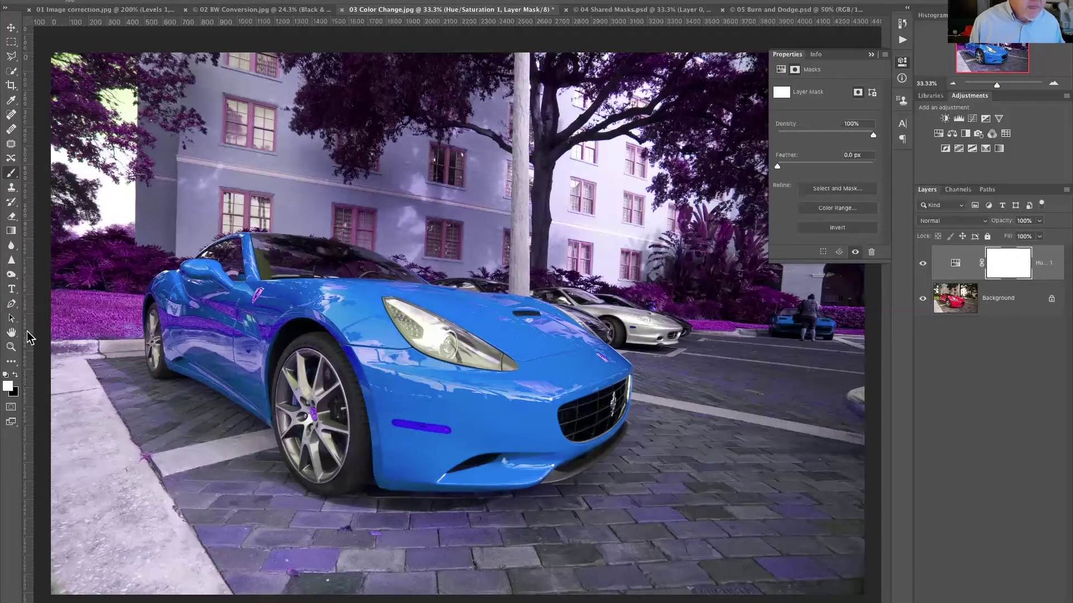
{"action": "left_click", "coordinate": [15, 376]}
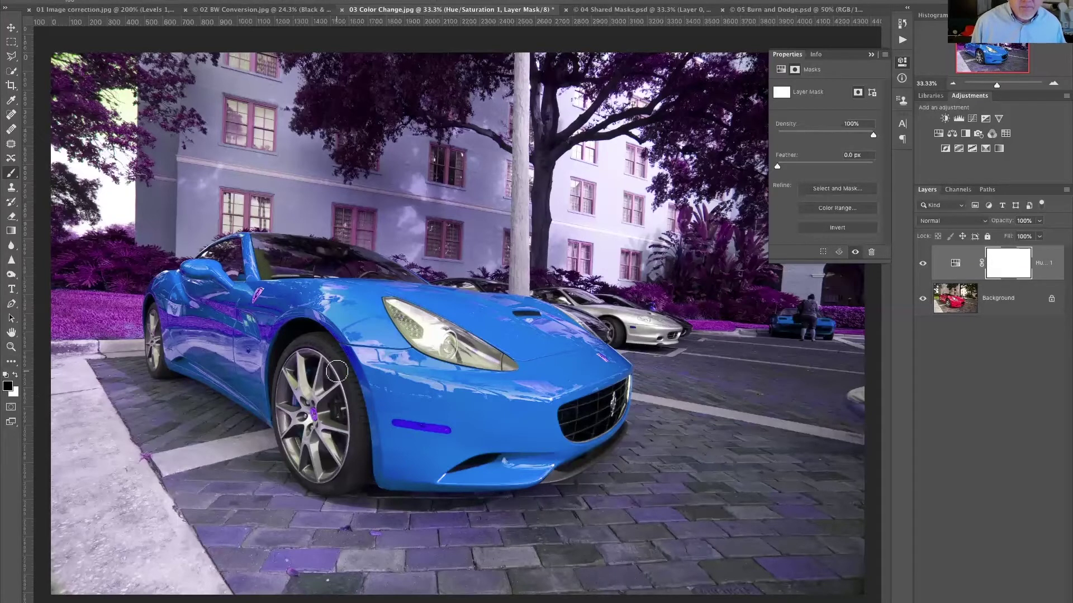
{"action": "left_click", "coordinate": [312, 415]}
{"action": "mouse_move", "coordinate": [309, 384]}
{"action": "left_mouse_down"}
{"action": "mouse_move", "coordinate": [437, 301]}
{"action": "mouse_move", "coordinate": [310, 377]}
{"action": "mouse_move", "coordinate": [437, 316]}
{"action": "mouse_move", "coordinate": [418, 345]}
{"action": "mouse_move", "coordinate": [384, 353]}
{"action": "mouse_move", "coordinate": [445, 319]}
{"action": "mouse_move", "coordinate": [348, 364]}
{"action": "mouse_move", "coordinate": [517, 294]}
{"action": "mouse_move", "coordinate": [456, 306]}
{"action": "left_mouse_up"}
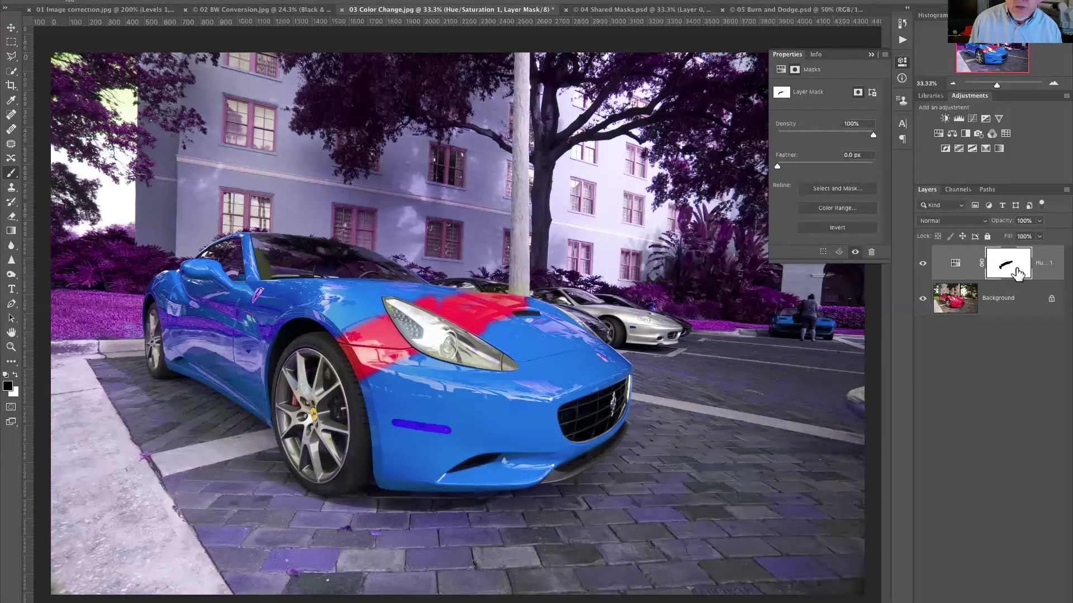
{"action": "mouse_move", "coordinate": [472, 310]}
{"action": "left_mouse_down"}
{"action": "mouse_move", "coordinate": [427, 307]}
{"action": "mouse_move", "coordinate": [448, 294]}
{"action": "mouse_move", "coordinate": [436, 296]}
{"action": "mouse_move", "coordinate": [497, 299]}
{"action": "left_mouse_up"}
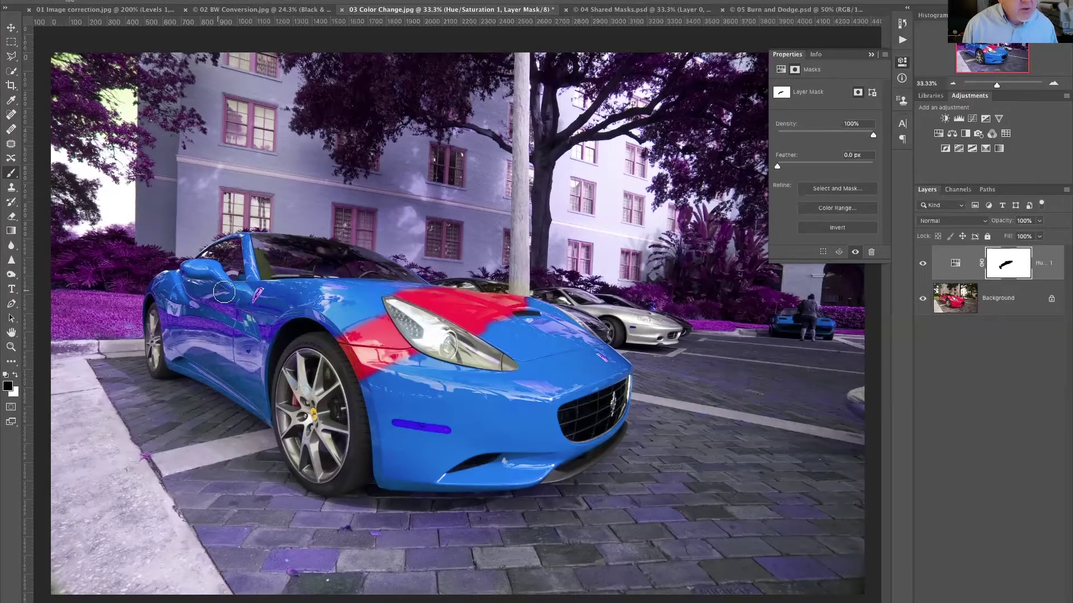
- Switch the foreground colour to white and paint on the mask over the red fender and hood areas to restore the blue
{"action": "left_click", "coordinate": [16, 376]}
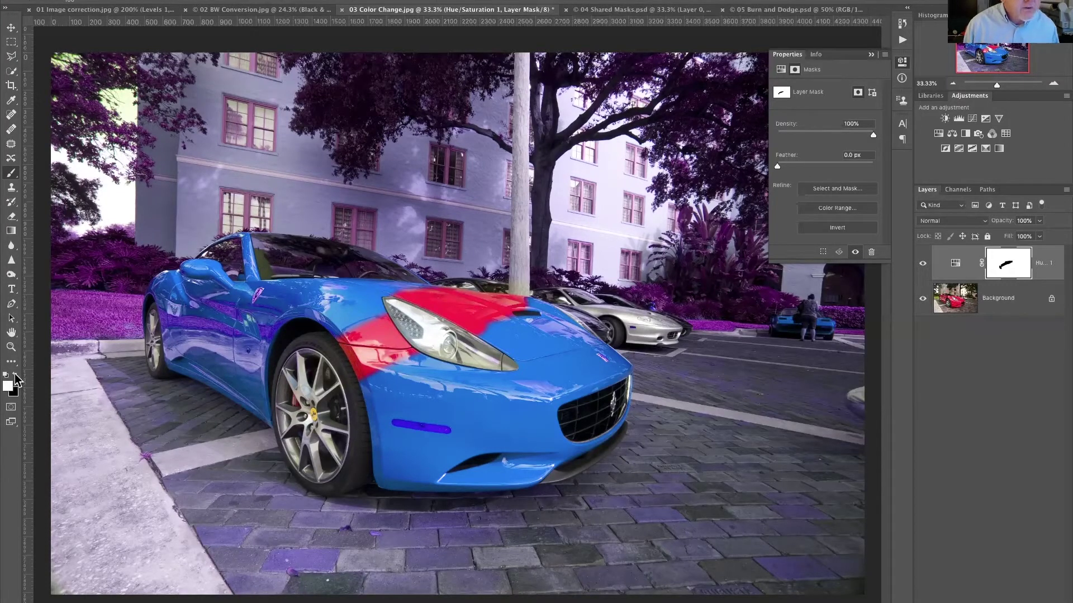
{"action": "mouse_move", "coordinate": [392, 390]}
{"action": "left_mouse_down"}
{"action": "mouse_move", "coordinate": [432, 373]}
{"action": "mouse_move", "coordinate": [356, 326]}
{"action": "mouse_move", "coordinate": [418, 375]}
{"action": "mouse_move", "coordinate": [392, 324]}
{"action": "mouse_move", "coordinate": [492, 356]}
{"action": "mouse_move", "coordinate": [425, 345]}
{"action": "mouse_move", "coordinate": [532, 348]}
{"action": "mouse_move", "coordinate": [480, 324]}
{"action": "mouse_move", "coordinate": [607, 329]}
{"action": "left_mouse_up"}
{"action": "mouse_move", "coordinate": [470, 304]}
{"action": "left_mouse_down"}
{"action": "mouse_move", "coordinate": [436, 318]}
{"action": "mouse_move", "coordinate": [394, 292]}
{"action": "mouse_move", "coordinate": [350, 301]}
{"action": "mouse_move", "coordinate": [306, 288]}
{"action": "left_mouse_up"}
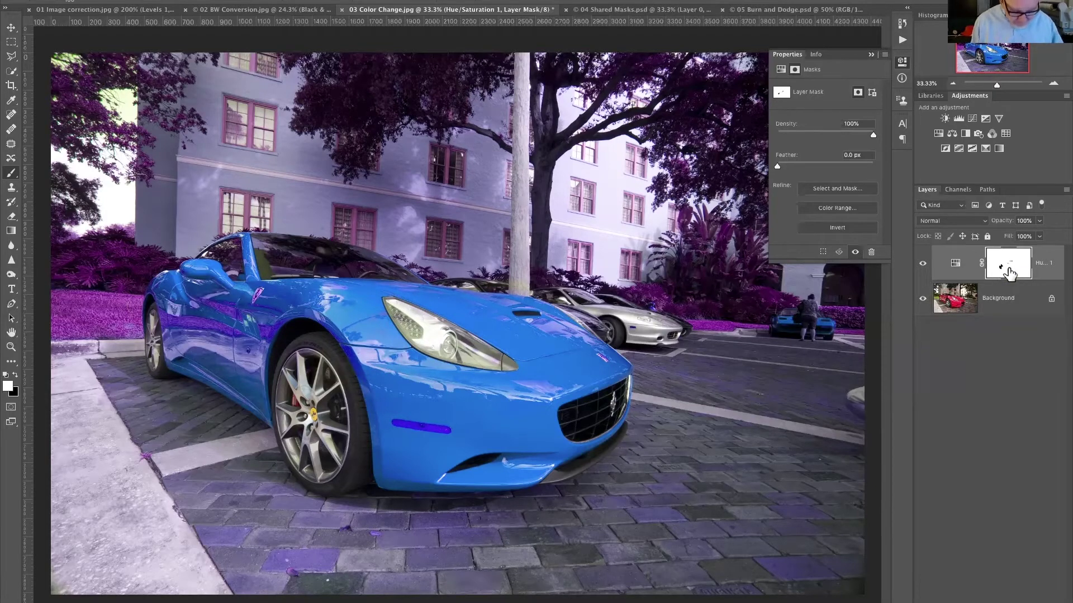
{"action": "left_click_drag", "start_coordinate": [1009, 273], "coordinate": [1011, 275]}
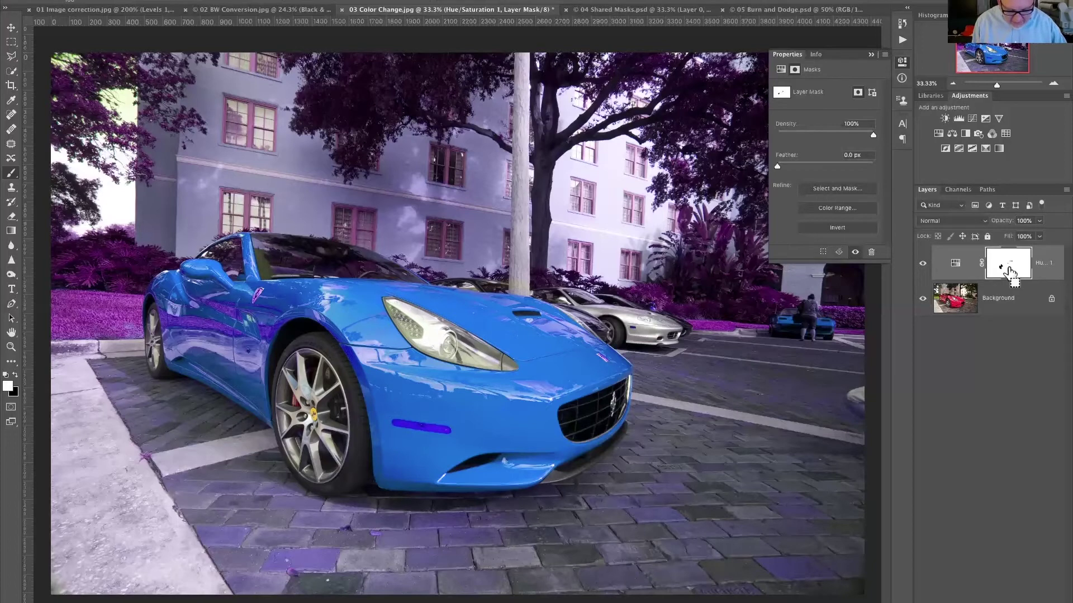
- Invert the Hue/Saturation layer mask and paint white on it over the car's front fender and hood
{"action": "key", "text": "ctrl+i"}
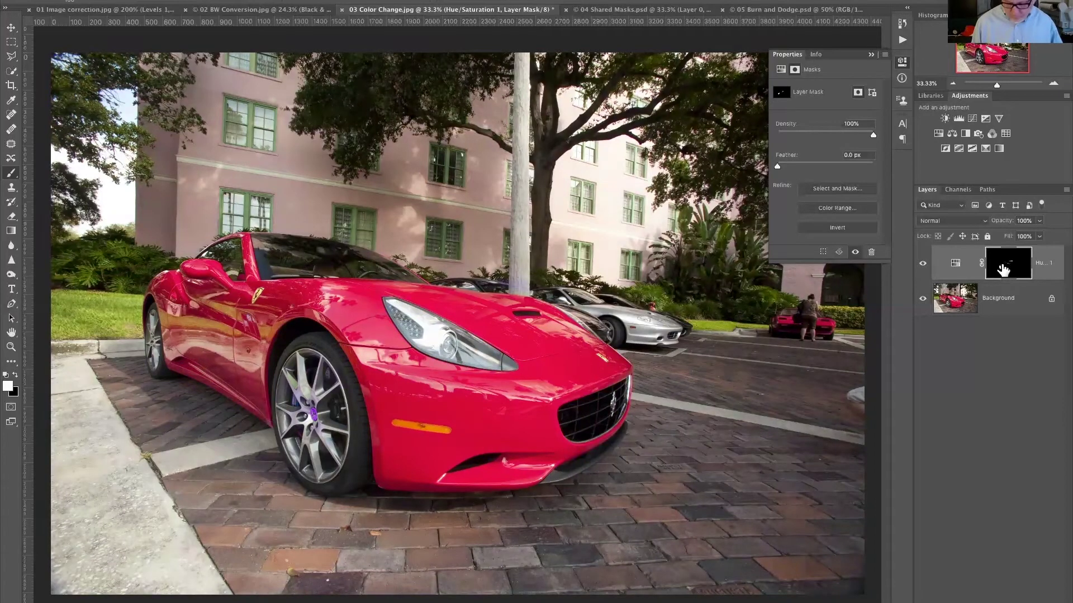
{"action": "key", "text": "Delete"}
{"action": "key", "text": "ctrl+z"}
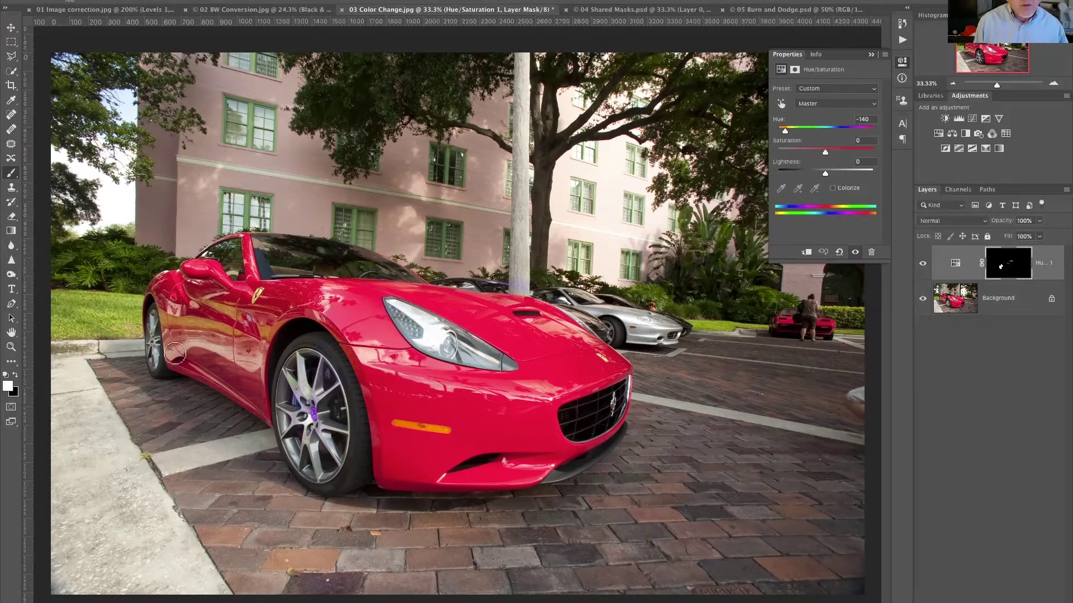
{"action": "mouse_move", "coordinate": [294, 290]}
{"action": "left_mouse_down"}
{"action": "mouse_move", "coordinate": [391, 289]}
{"action": "mouse_move", "coordinate": [256, 300]}
{"action": "mouse_move", "coordinate": [352, 325]}
{"action": "mouse_move", "coordinate": [382, 390]}
{"action": "mouse_move", "coordinate": [359, 363]}
{"action": "mouse_move", "coordinate": [364, 333]}
{"action": "mouse_move", "coordinate": [423, 387]}
{"action": "mouse_move", "coordinate": [369, 312]}
{"action": "mouse_move", "coordinate": [489, 384]}
{"action": "mouse_move", "coordinate": [396, 357]}
{"action": "mouse_move", "coordinate": [565, 380]}
{"action": "mouse_move", "coordinate": [545, 355]}
{"action": "mouse_move", "coordinate": [451, 312]}
{"action": "mouse_move", "coordinate": [412, 308]}
{"action": "mouse_move", "coordinate": [529, 386]}
{"action": "mouse_move", "coordinate": [482, 341]}
{"action": "mouse_move", "coordinate": [540, 372]}
{"action": "mouse_move", "coordinate": [445, 313]}
{"action": "mouse_move", "coordinate": [566, 388]}
{"action": "mouse_move", "coordinate": [487, 321]}
{"action": "mouse_move", "coordinate": [656, 337]}
{"action": "mouse_move", "coordinate": [652, 346]}
{"action": "mouse_move", "coordinate": [560, 353]}
{"action": "mouse_move", "coordinate": [602, 384]}
{"action": "mouse_move", "coordinate": [570, 388]}
{"action": "mouse_move", "coordinate": [625, 377]}
{"action": "mouse_move", "coordinate": [552, 370]}
{"action": "mouse_move", "coordinate": [575, 342]}
{"action": "mouse_move", "coordinate": [547, 343]}
{"action": "mouse_move", "coordinate": [577, 348]}
{"action": "mouse_move", "coordinate": [565, 353]}
{"action": "mouse_move", "coordinate": [592, 367]}
{"action": "left_mouse_up"}
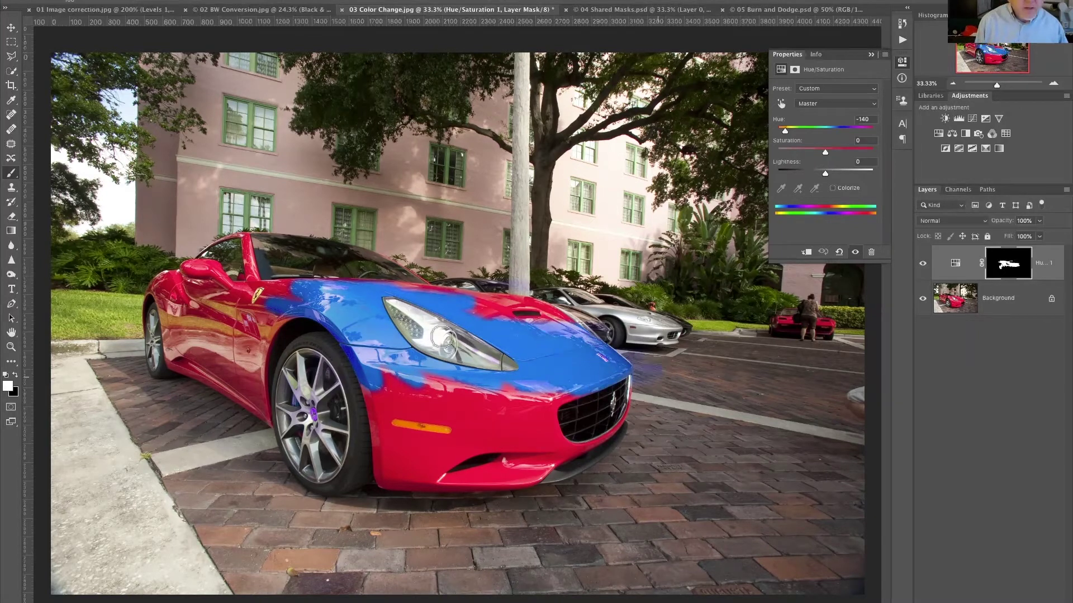
- Mask out the spill beyond the car's nose with black, and paint white over the remaining hood and front bumper areas
{"action": "left_click", "coordinate": [14, 375]}
{"action": "mouse_move", "coordinate": [639, 367]}
{"action": "left_mouse_down"}
{"action": "mouse_move", "coordinate": [637, 386]}
{"action": "mouse_move", "coordinate": [642, 366]}
{"action": "left_mouse_up"}
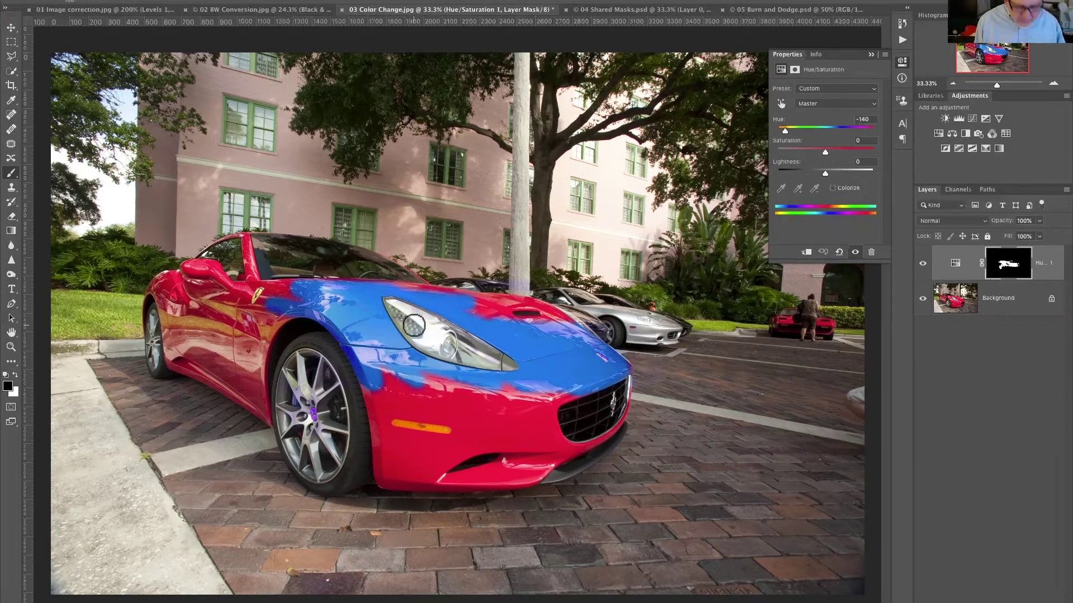
{"action": "key", "text": "x"}
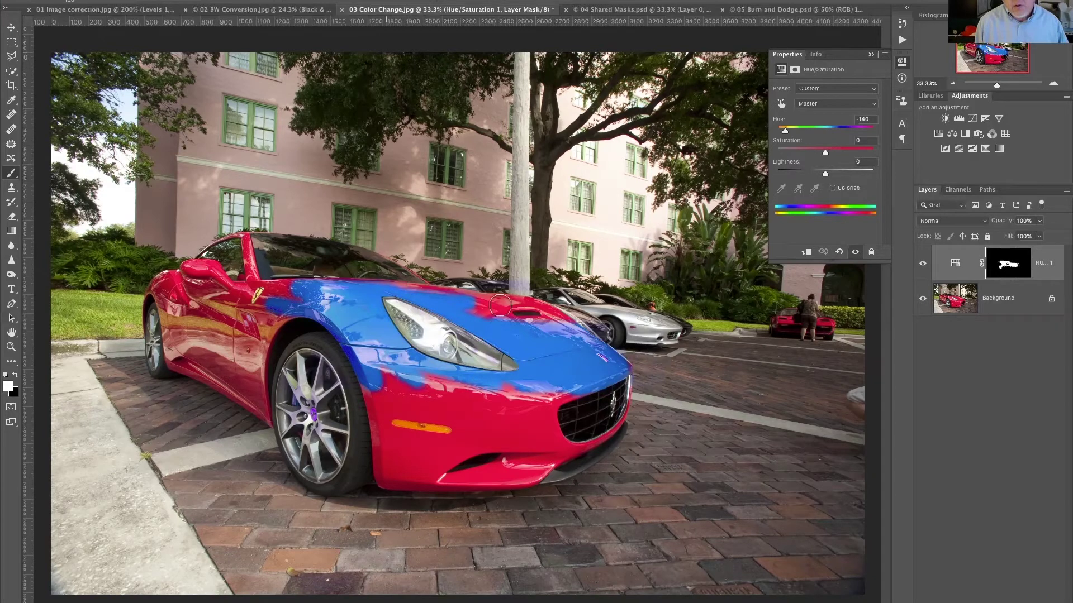
{"action": "mouse_move", "coordinate": [475, 304]}
{"action": "left_mouse_down"}
{"action": "mouse_move", "coordinate": [546, 313]}
{"action": "mouse_move", "coordinate": [485, 304]}
{"action": "mouse_move", "coordinate": [528, 312]}
{"action": "mouse_move", "coordinate": [500, 319]}
{"action": "mouse_move", "coordinate": [522, 364]}
{"action": "mouse_move", "coordinate": [553, 387]}
{"action": "mouse_move", "coordinate": [370, 397]}
{"action": "mouse_move", "coordinate": [392, 447]}
{"action": "mouse_move", "coordinate": [372, 432]}
{"action": "mouse_move", "coordinate": [460, 441]}
{"action": "mouse_move", "coordinate": [411, 417]}
{"action": "mouse_move", "coordinate": [393, 394]}
{"action": "mouse_move", "coordinate": [473, 424]}
{"action": "mouse_move", "coordinate": [452, 413]}
{"action": "mouse_move", "coordinate": [478, 449]}
{"action": "mouse_move", "coordinate": [402, 466]}
{"action": "mouse_move", "coordinate": [413, 461]}
{"action": "mouse_move", "coordinate": [375, 420]}
{"action": "mouse_move", "coordinate": [388, 482]}
{"action": "mouse_move", "coordinate": [490, 489]}
{"action": "mouse_move", "coordinate": [396, 466]}
{"action": "mouse_move", "coordinate": [434, 458]}
{"action": "left_mouse_up"}
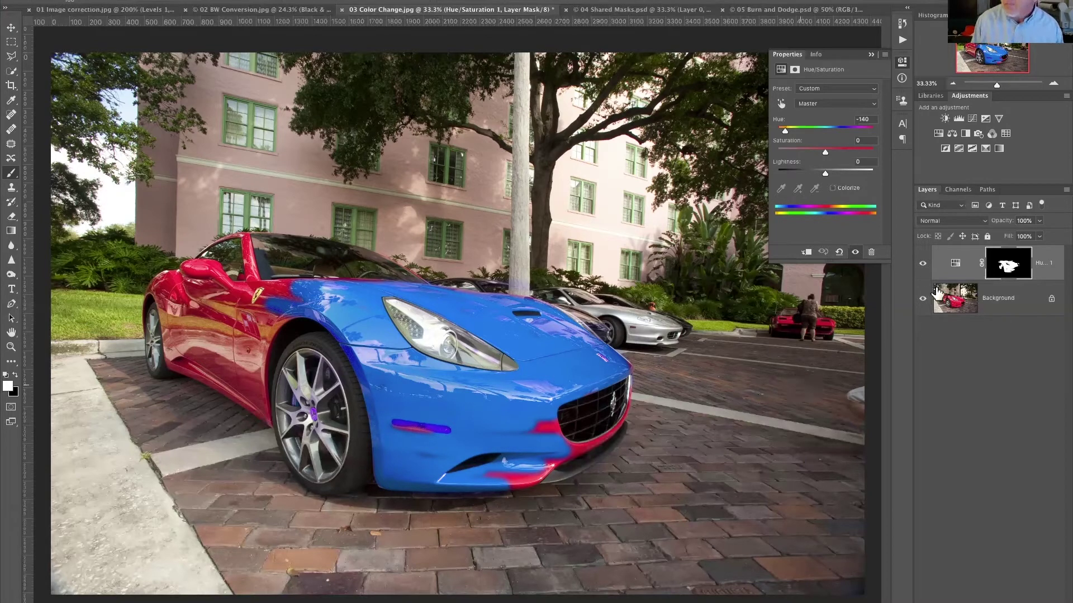
- Set the Hue/Saturation layer's master Hue to +42 and compare the photo with the layer hidden and shown
{"action": "left_click", "coordinate": [955, 267]}
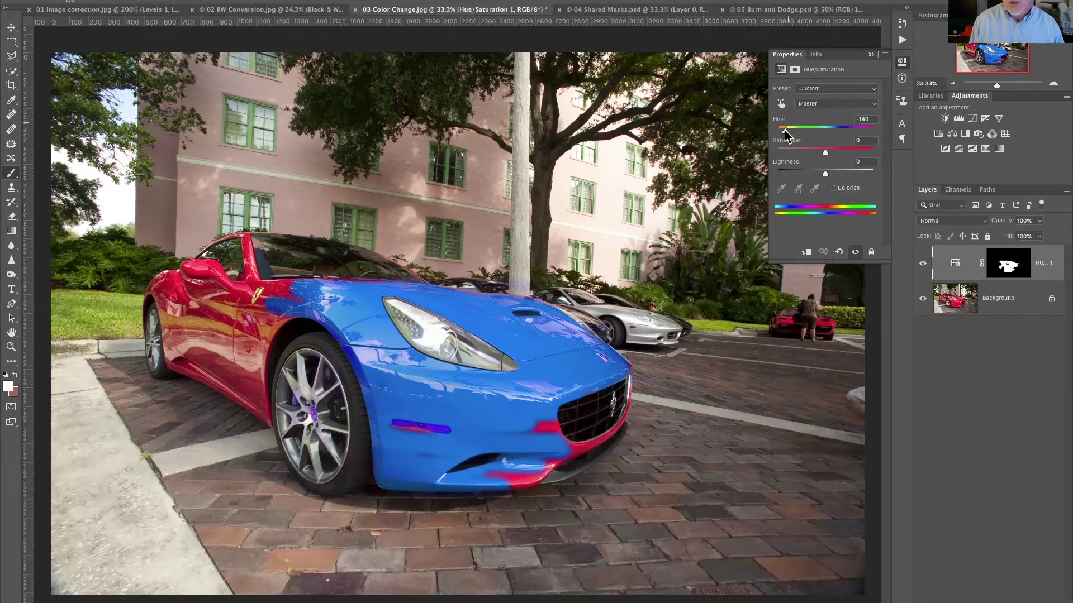
{"action": "mouse_move", "coordinate": [785, 130]}
{"action": "left_mouse_down"}
{"action": "mouse_move", "coordinate": [798, 129]}
{"action": "mouse_move", "coordinate": [781, 132]}
{"action": "left_mouse_up"}
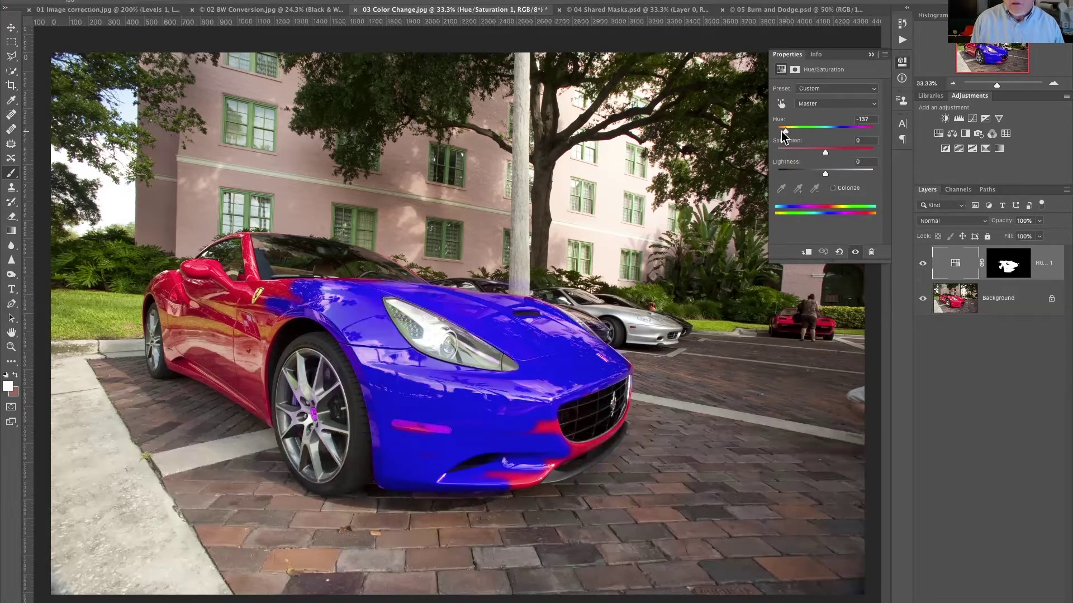
{"action": "left_click", "coordinate": [842, 129]}
{"action": "mouse_move", "coordinate": [841, 129]}
{"action": "left_mouse_down"}
{"action": "mouse_move", "coordinate": [860, 129]}
{"action": "mouse_move", "coordinate": [844, 132]}
{"action": "left_mouse_up"}
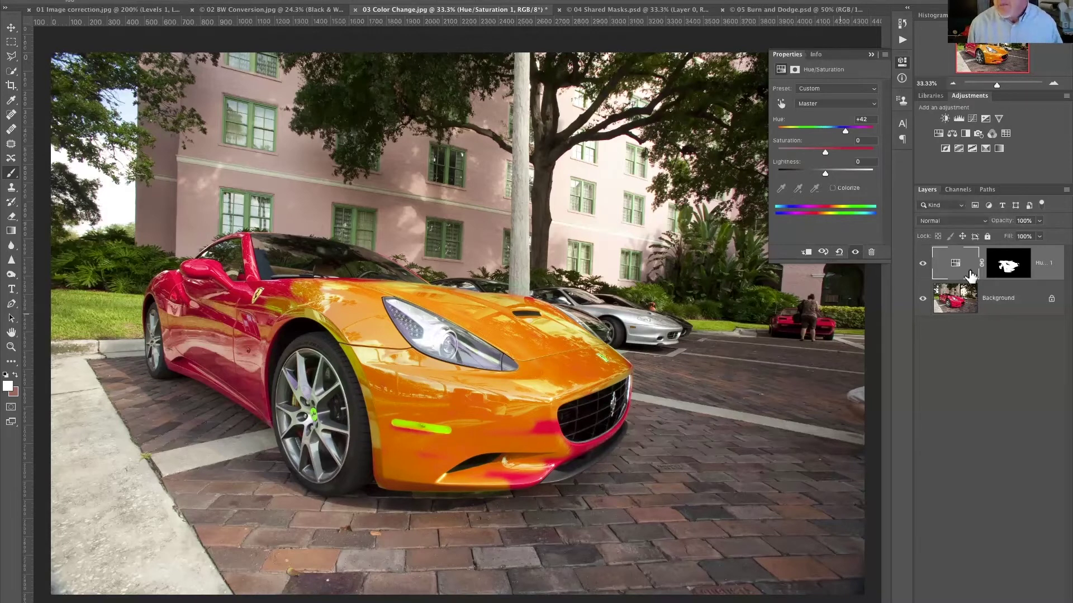
{"action": "left_click", "coordinate": [922, 267]}
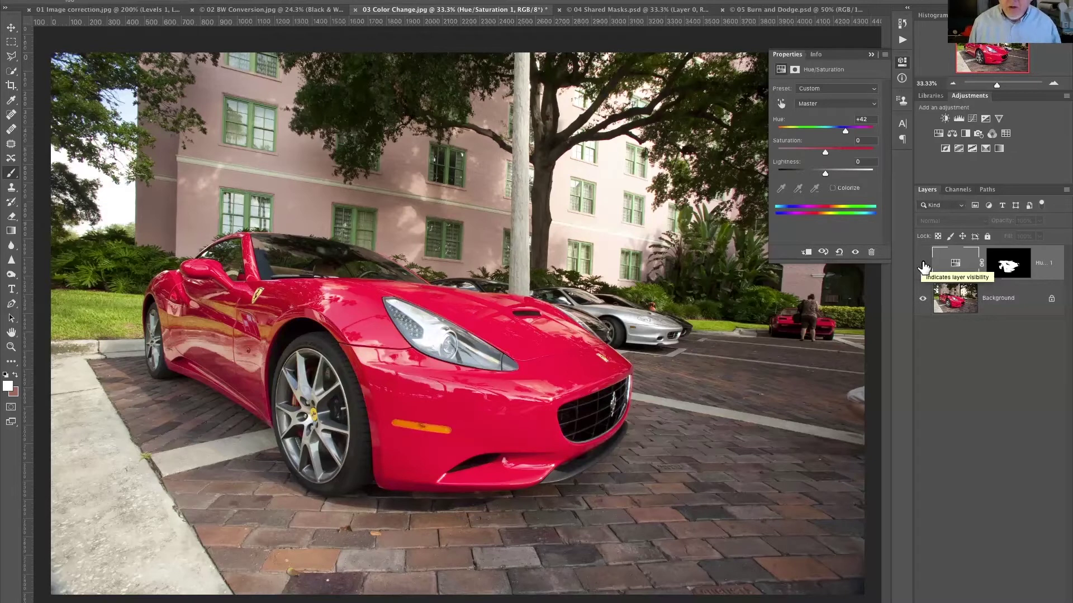
{"action": "left_click", "coordinate": [923, 267]}
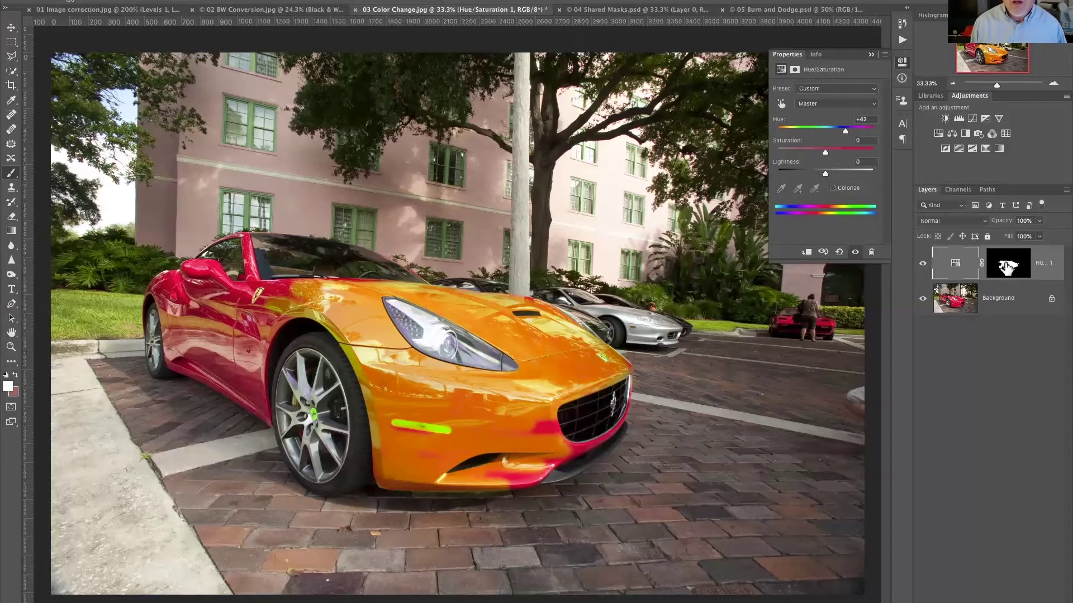
- Switch to 04 Shared Masks.psd and load the saved sky channel as a new selection
{"action": "left_click", "coordinate": [624, 9]}
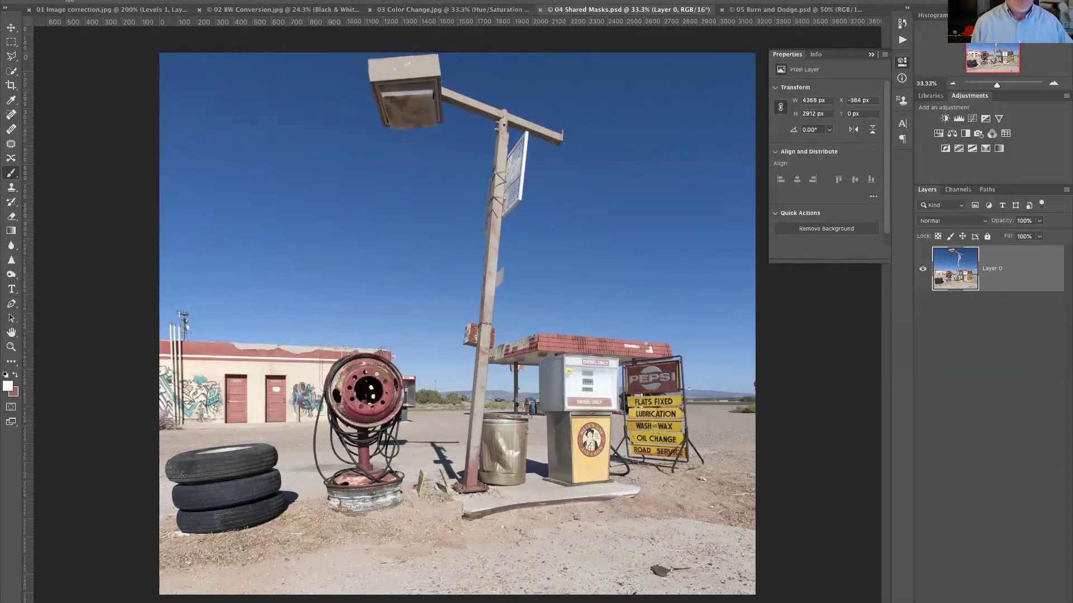
{"action": "left_click", "coordinate": [245, 0]}
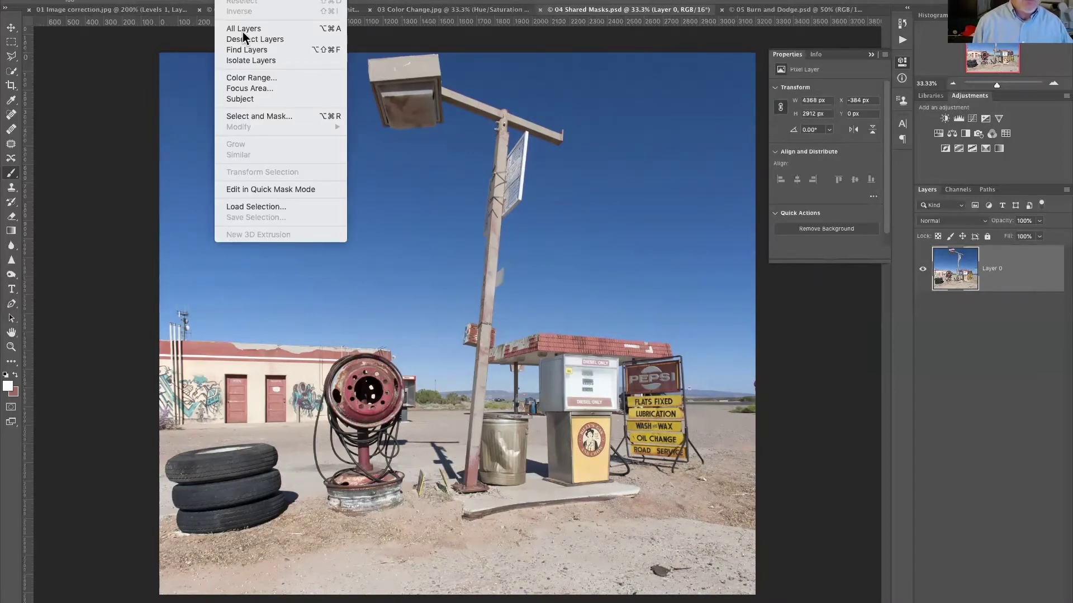
{"action": "left_click", "coordinate": [246, 207]}
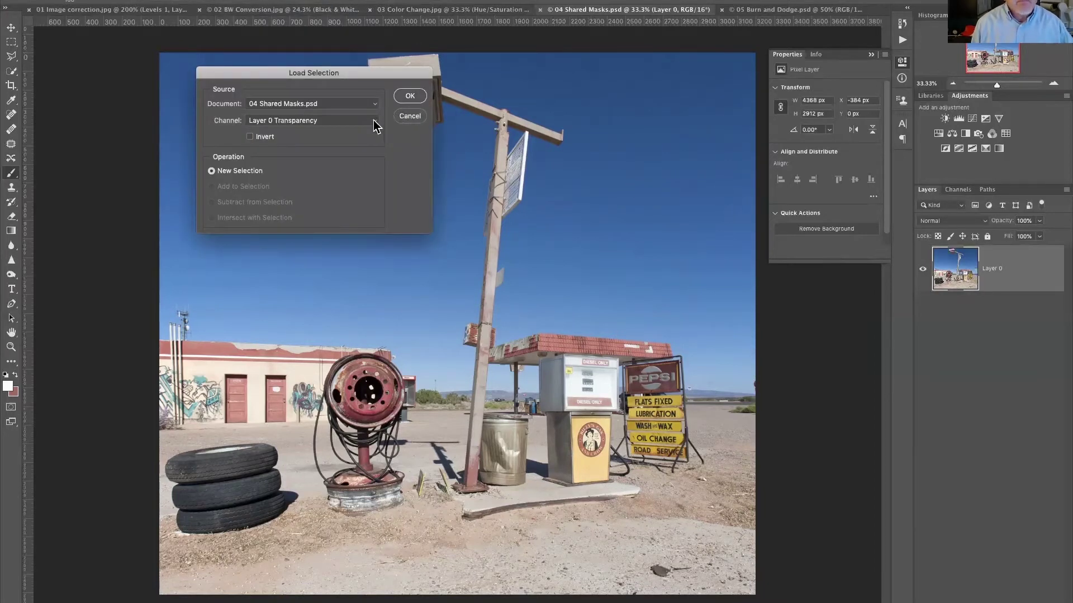
{"action": "left_click", "coordinate": [372, 121]}
{"action": "left_click", "coordinate": [343, 134]}
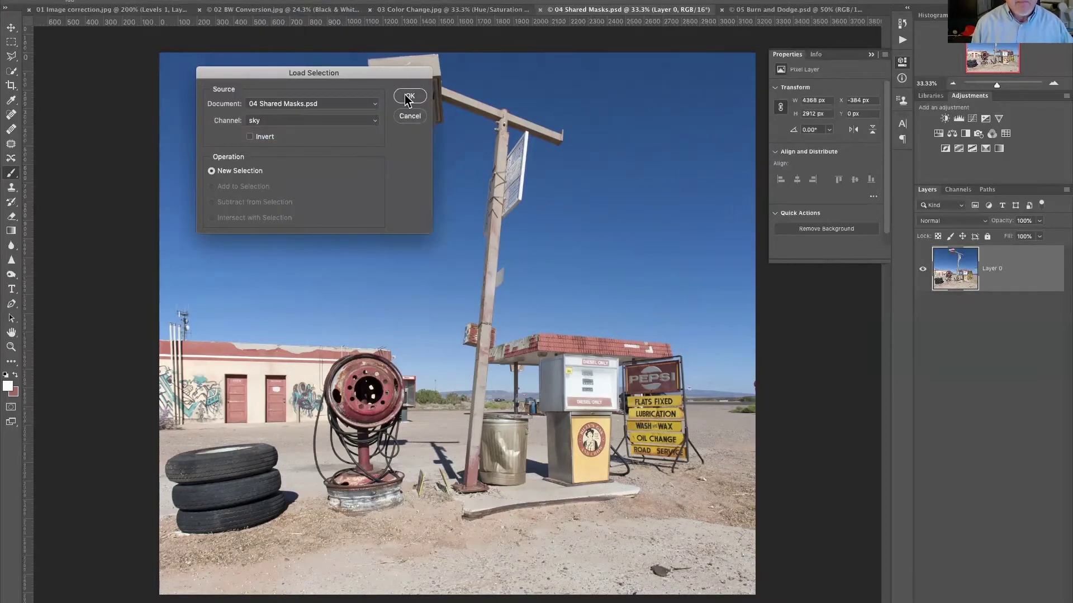
{"action": "left_click", "coordinate": [406, 97]}
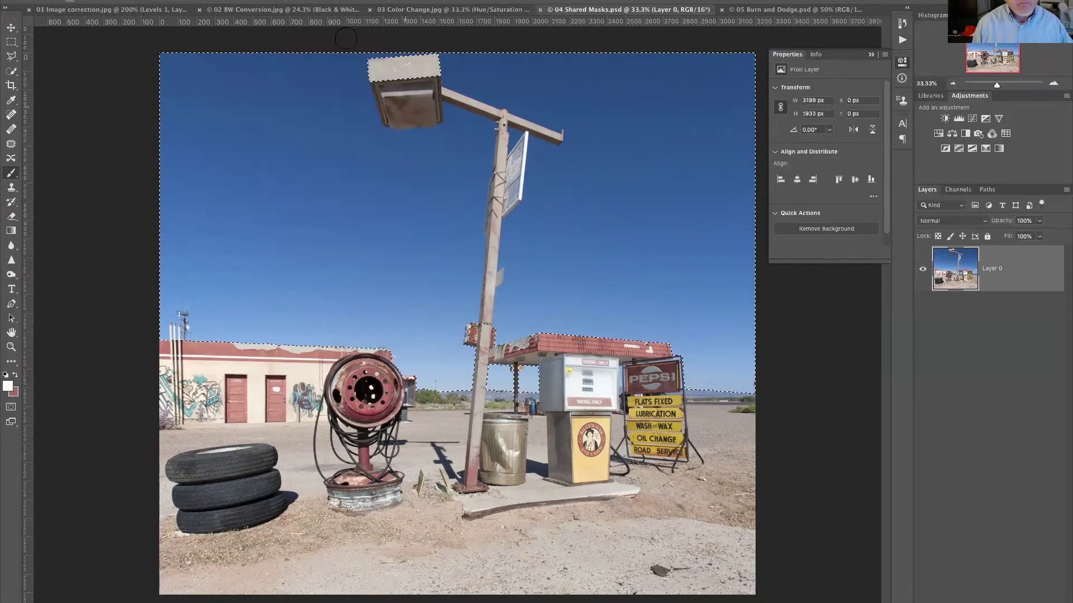
- Load the saved ground channel with Add to Selection so it joins the sky selection
{"action": "left_click", "coordinate": [229, 0]}
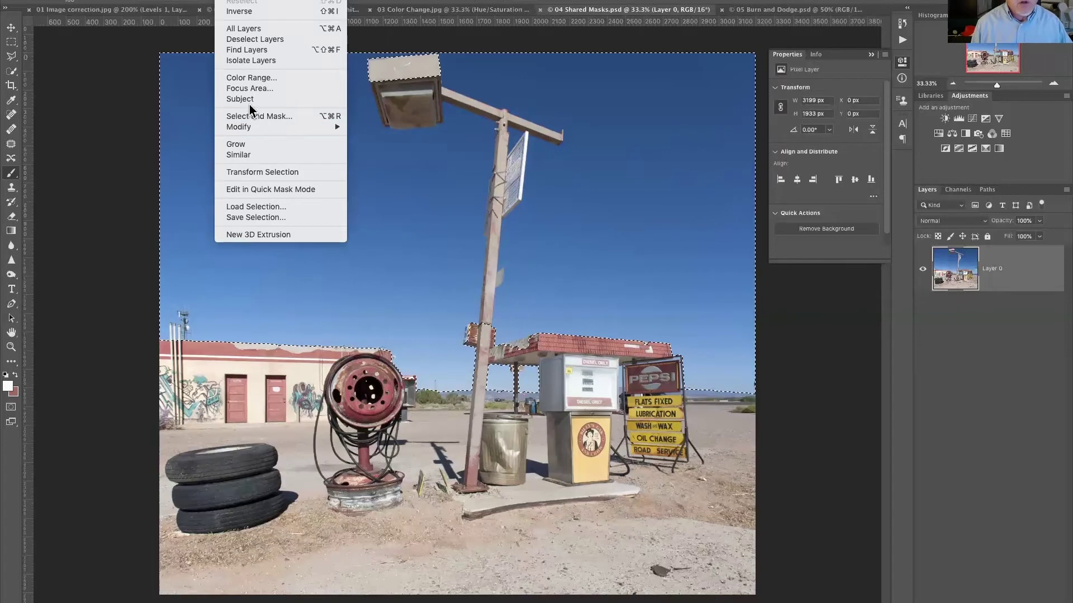
{"action": "left_click", "coordinate": [273, 208]}
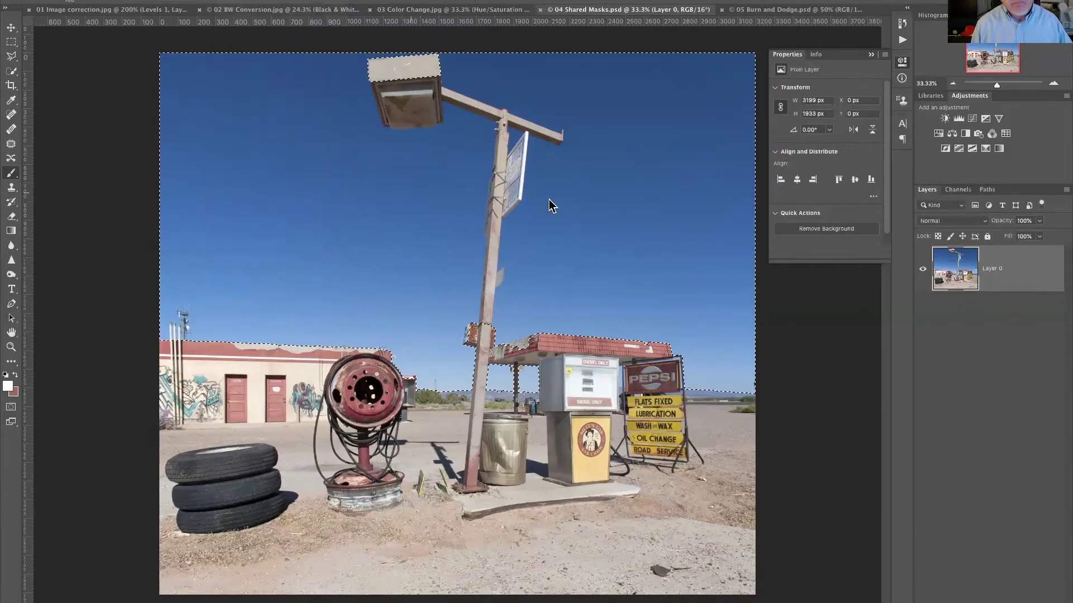
{"action": "left_click_drag", "start_coordinate": [376, 69], "coordinate": [416, 32]}
{"action": "left_click", "coordinate": [254, 149]}
{"action": "left_click", "coordinate": [378, 89]}
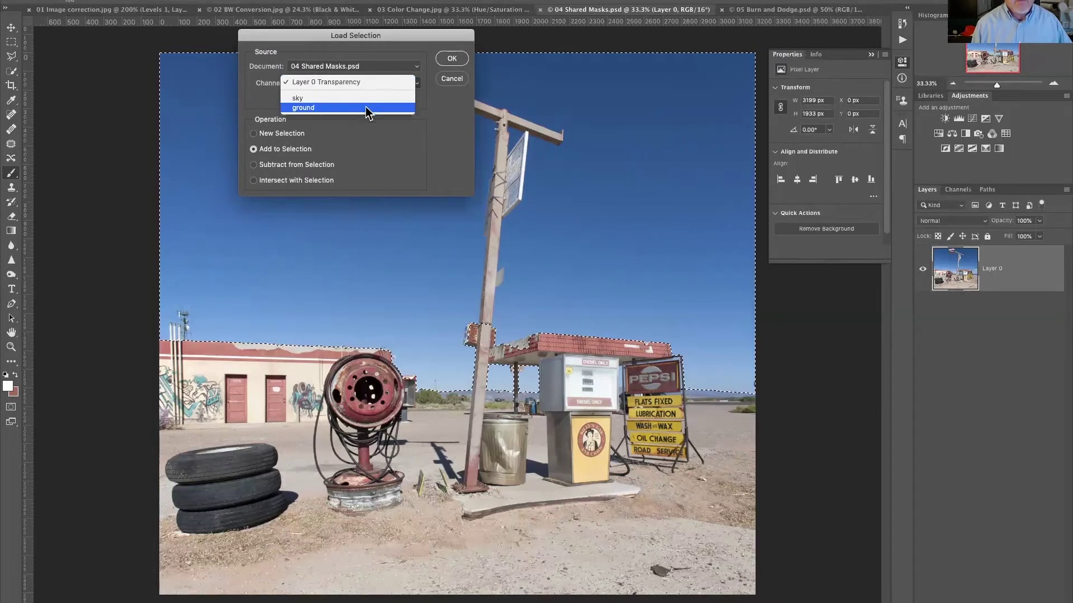
{"action": "left_click", "coordinate": [367, 107]}
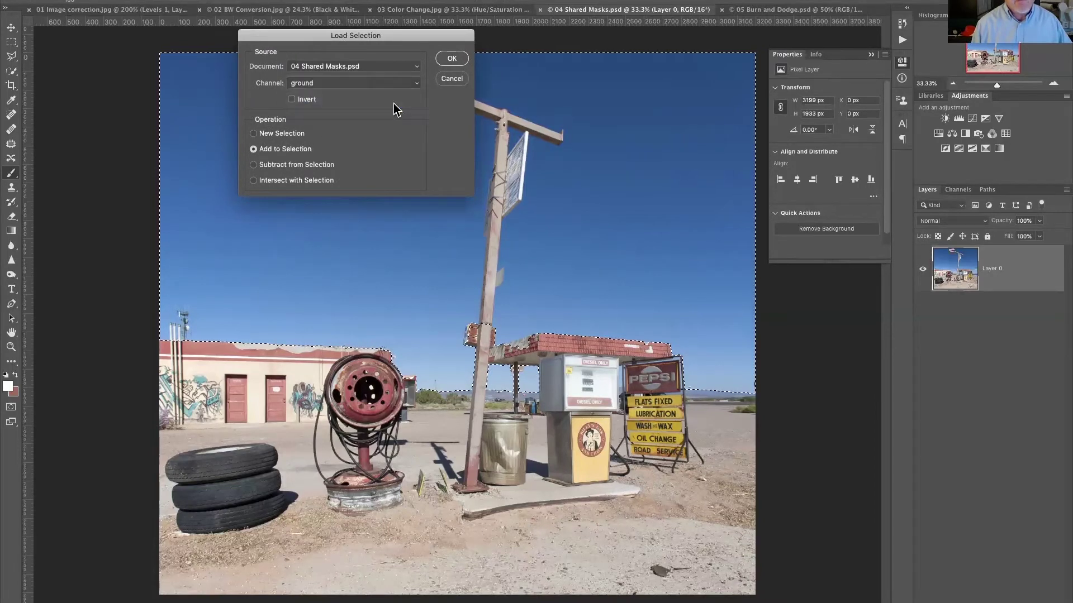
{"action": "left_click", "coordinate": [450, 59]}
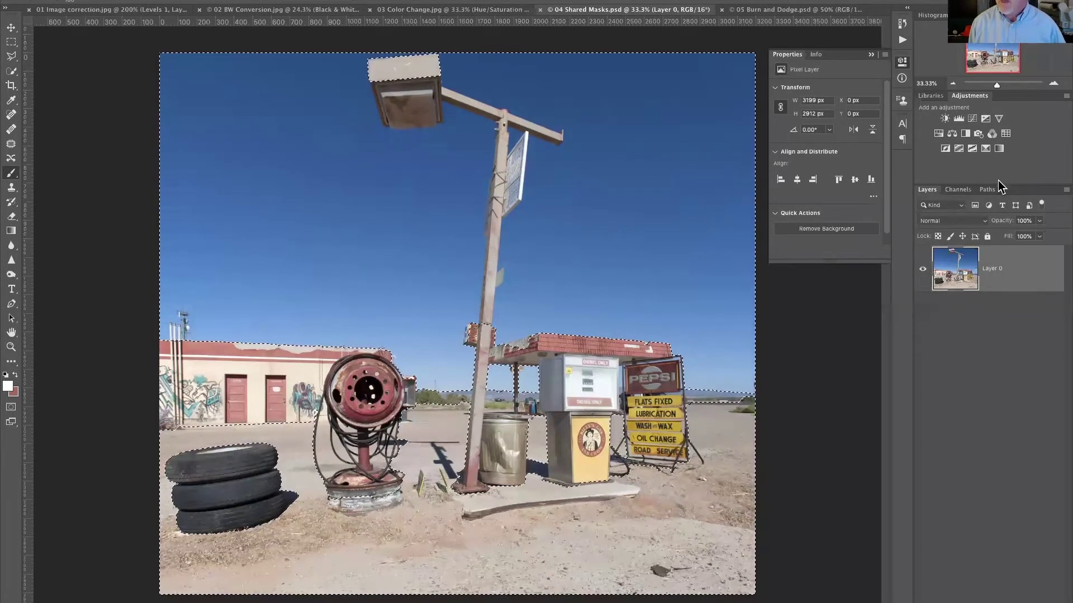
- Add a Vibrance adjustment layer masked to the sky and ground, and set its Saturation to -65
{"action": "key", "text": "ctrl+d"}
{"action": "left_click", "coordinate": [999, 119]}
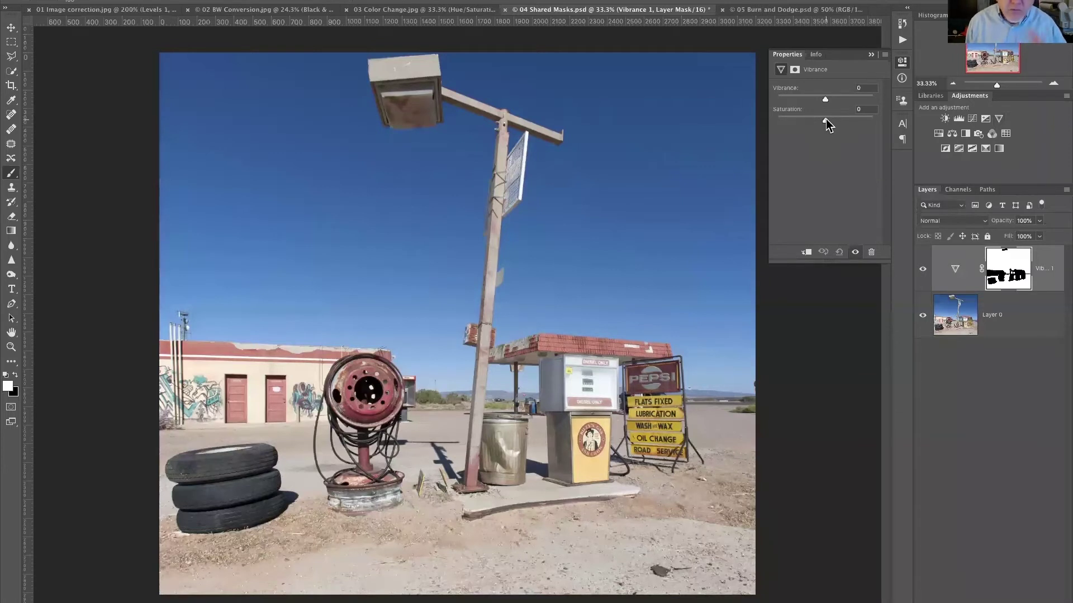
{"action": "left_click_drag", "start_coordinate": [824, 119], "coordinate": [788, 119]}
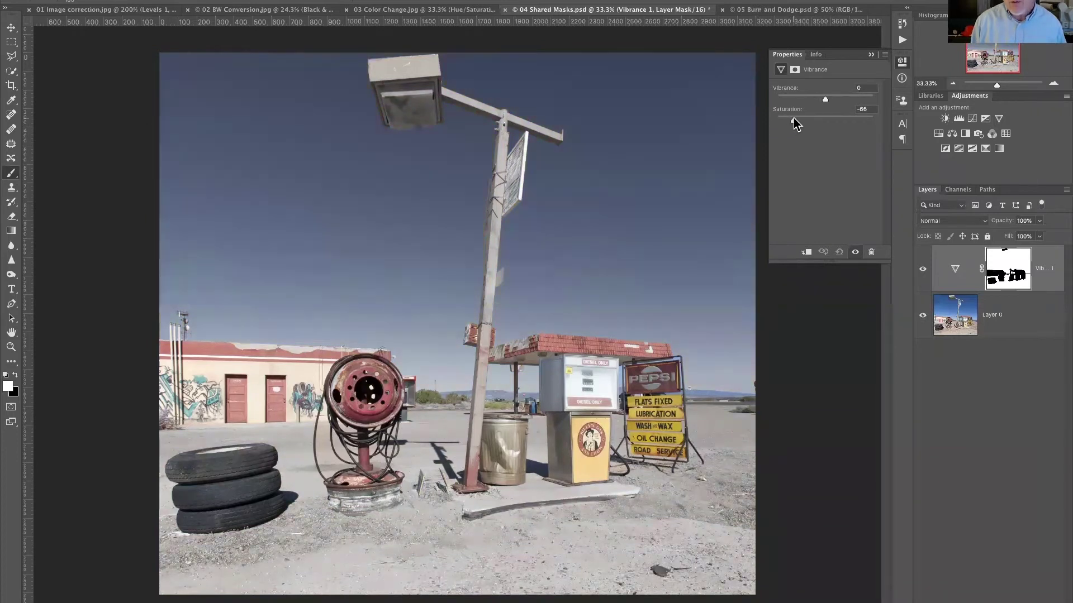
{"action": "left_click_drag", "start_coordinate": [792, 119], "coordinate": [794, 120]}
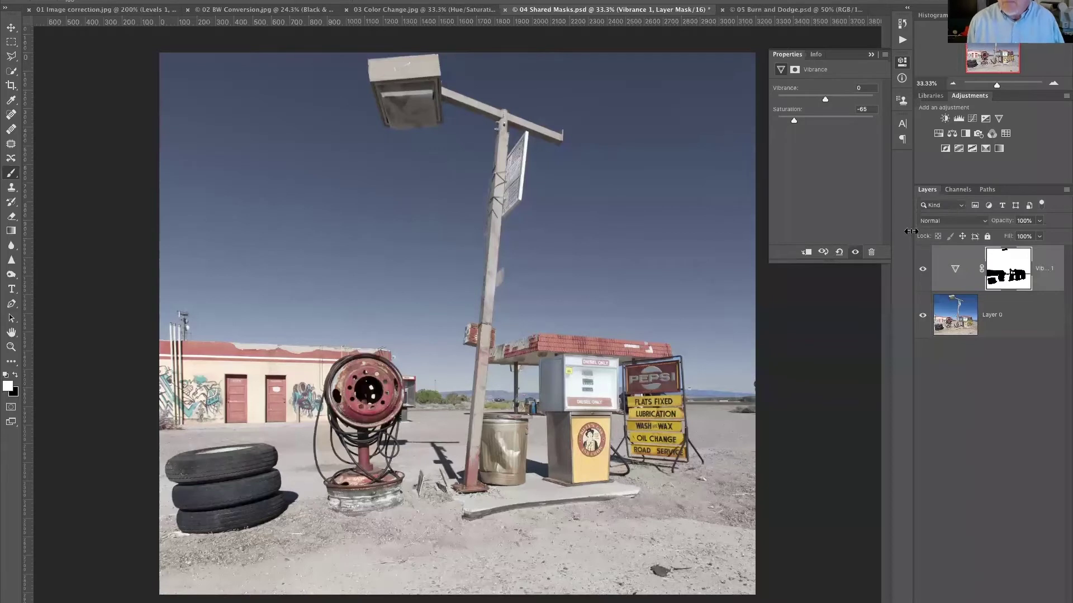
- Add a second Vibrance adjustment layer above the first and set its Saturation to +76
{"action": "left_click", "coordinate": [999, 119]}
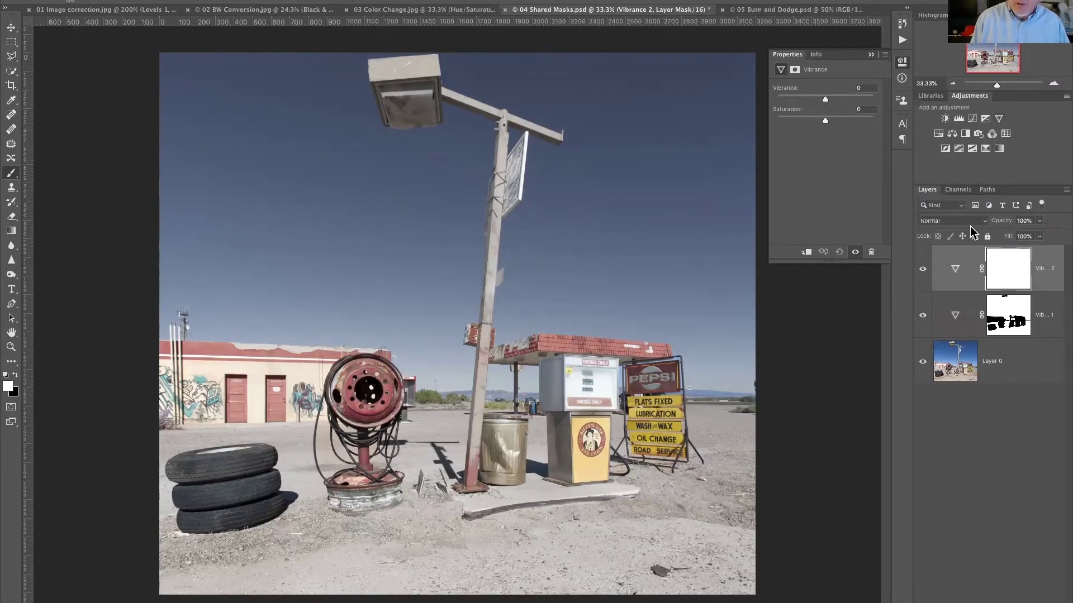
{"action": "left_click_drag", "start_coordinate": [825, 120], "coordinate": [824, 120]}
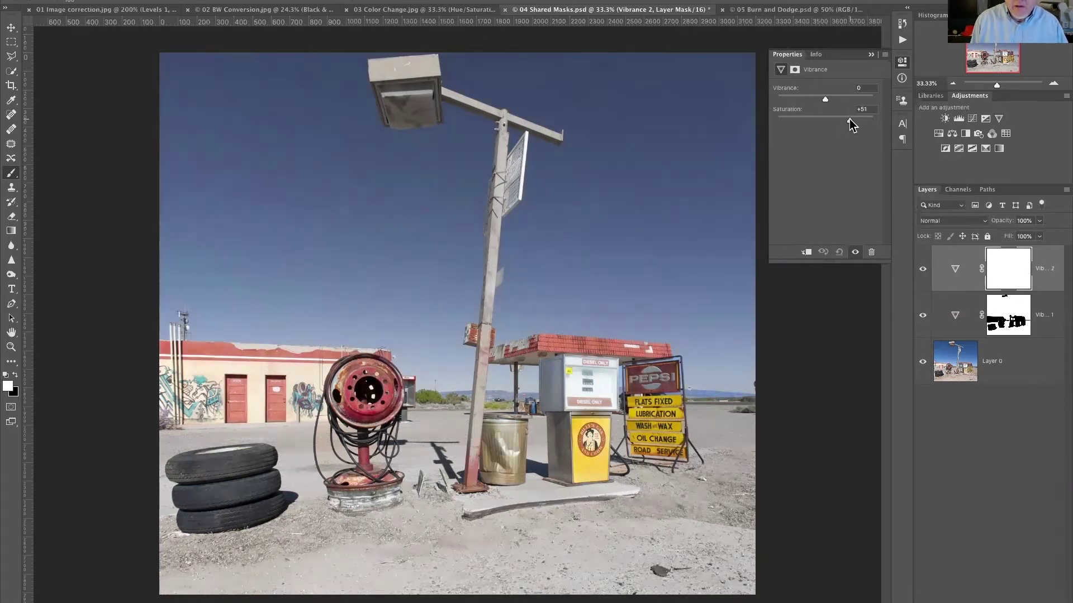
{"action": "left_click_drag", "start_coordinate": [858, 119], "coordinate": [857, 119]}
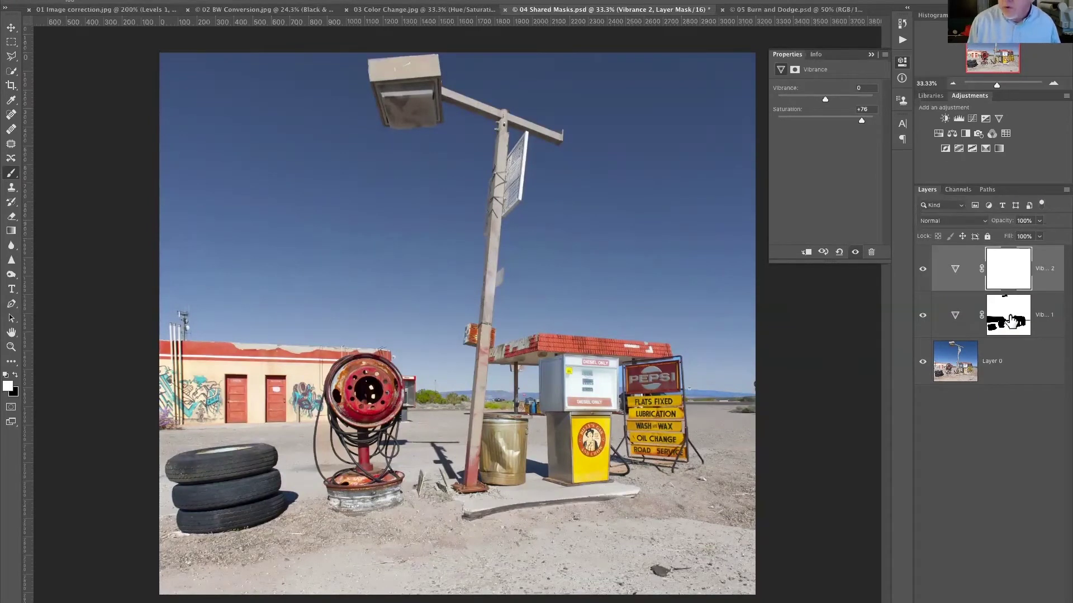
- Replace the upper Vibrance layer's mask with a copy of the lower layer's mask and invert the copy
{"action": "left_click_drag", "start_coordinate": [1009, 320], "coordinate": [1010, 280]}
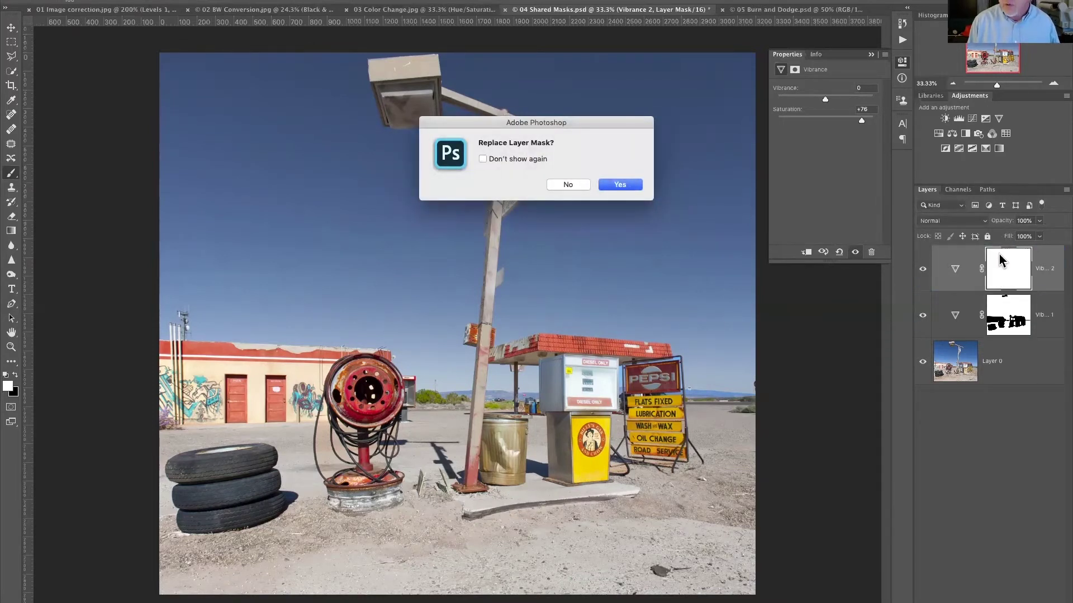
{"action": "left_click", "coordinate": [620, 184]}
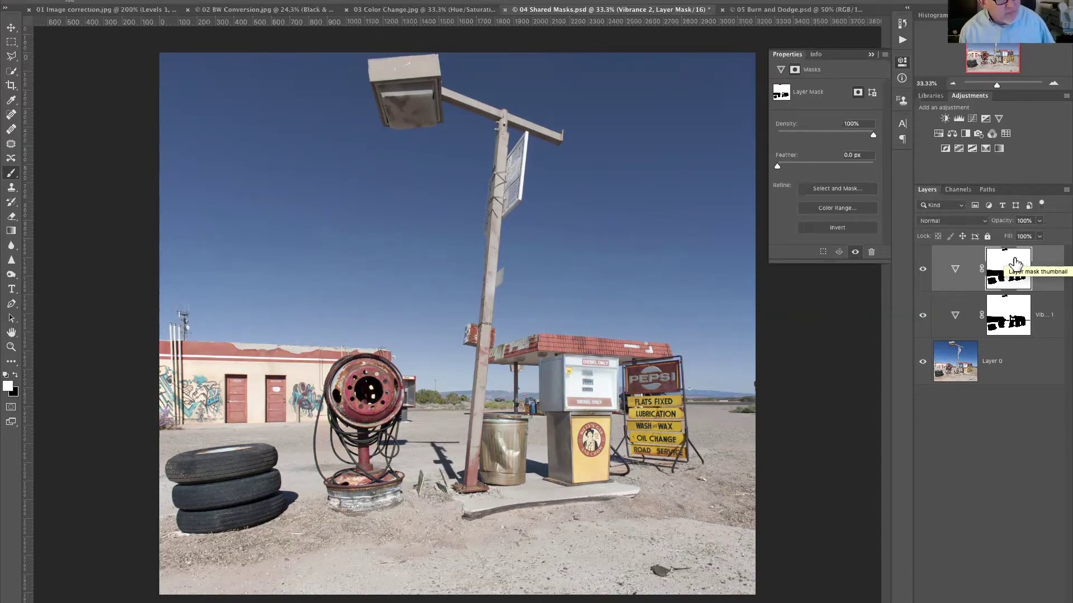
{"action": "left_click_drag", "start_coordinate": [1014, 262], "coordinate": [1013, 258]}
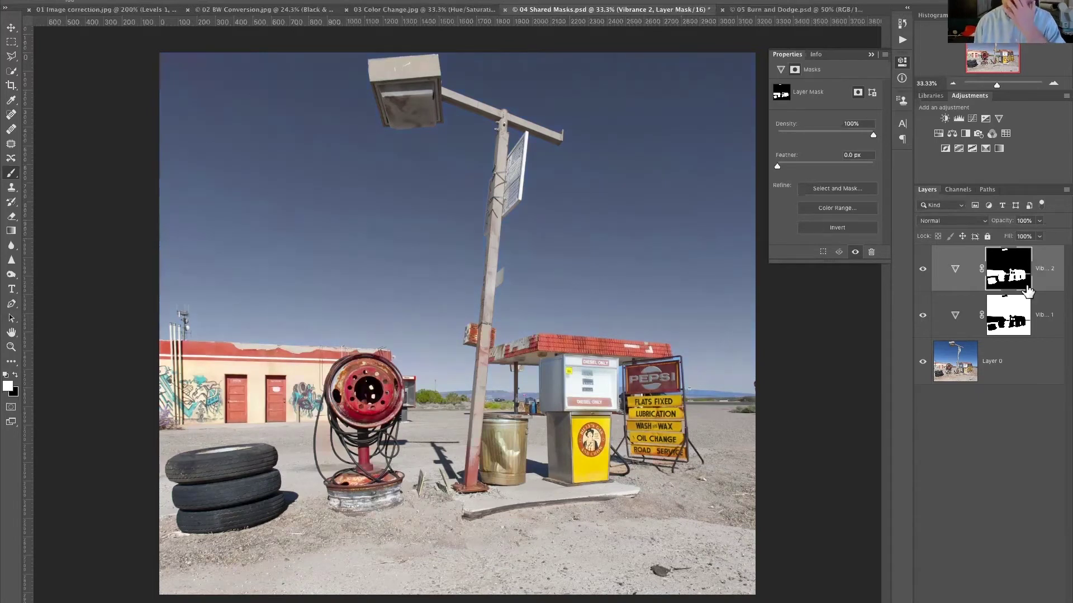
- Compare the effect of each Vibrance layer by hiding and showing them, ending with both visible
{"action": "left_click", "coordinate": [923, 317]}
{"action": "left_click", "coordinate": [922, 317]}
{"action": "left_click", "coordinate": [922, 270]}
{"action": "left_click", "coordinate": [920, 272]}
{"action": "left_click", "coordinate": [921, 270]}
{"action": "left_click", "coordinate": [922, 270]}
{"action": "left_click", "coordinate": [921, 270]}
{"action": "left_click", "coordinate": [920, 272]}
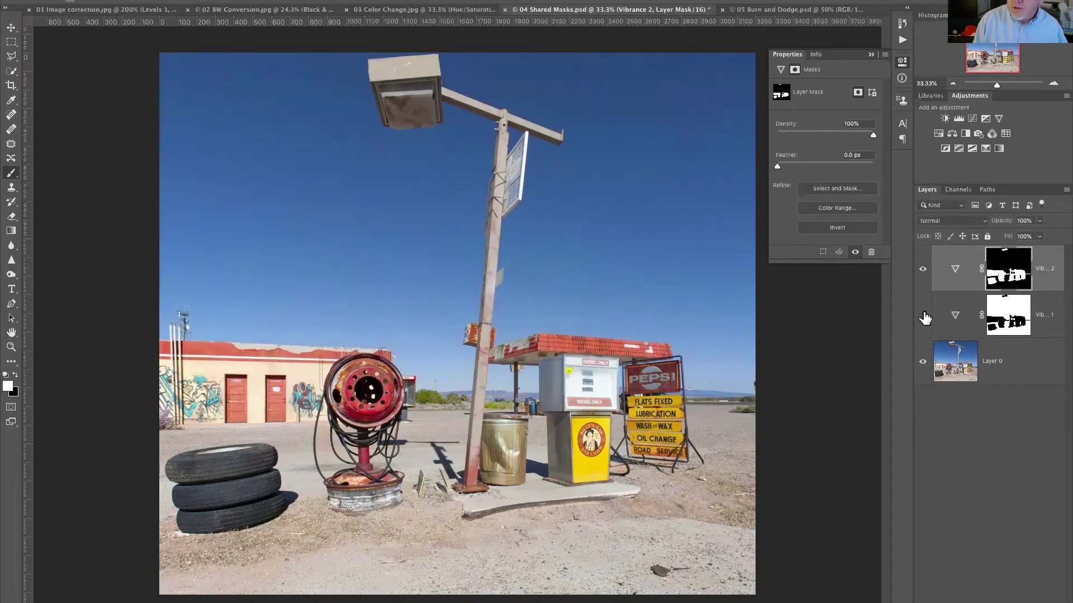
{"action": "left_click", "coordinate": [923, 319]}
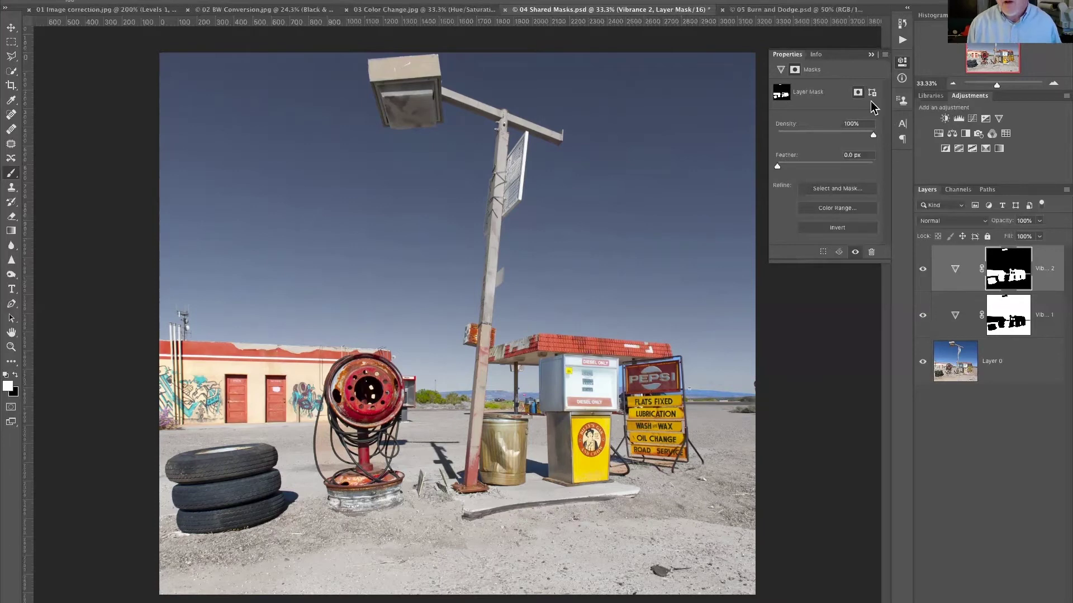
- Switch to 05 Burn and Dodge.psd, add a Curves adjustment layer and raise the RGB curve with a point at input 82, output 147
{"action": "left_click", "coordinate": [766, 11]}
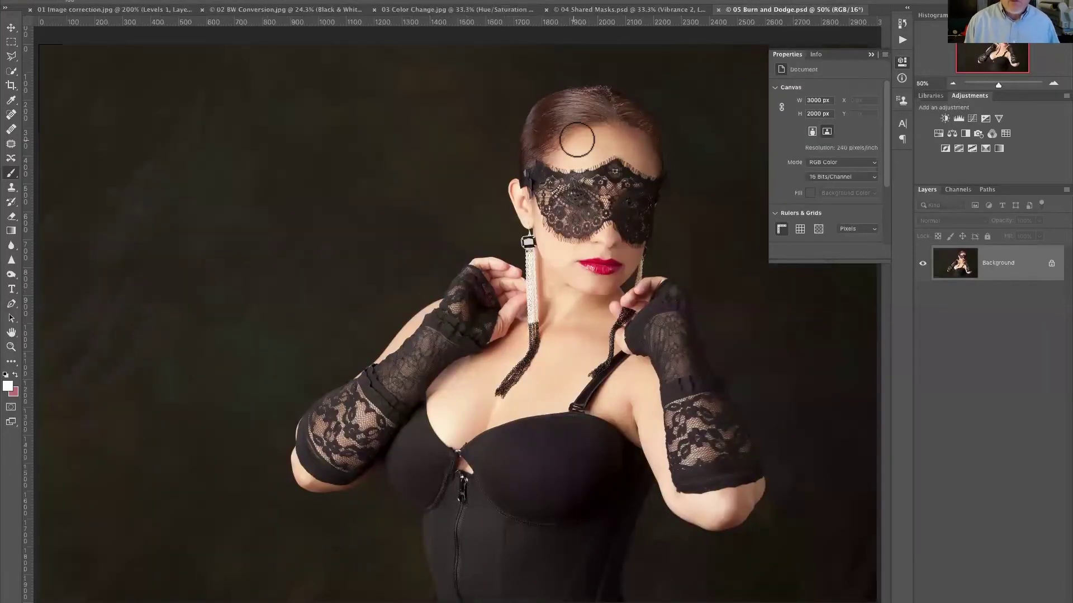
{"action": "left_click", "coordinate": [971, 120]}
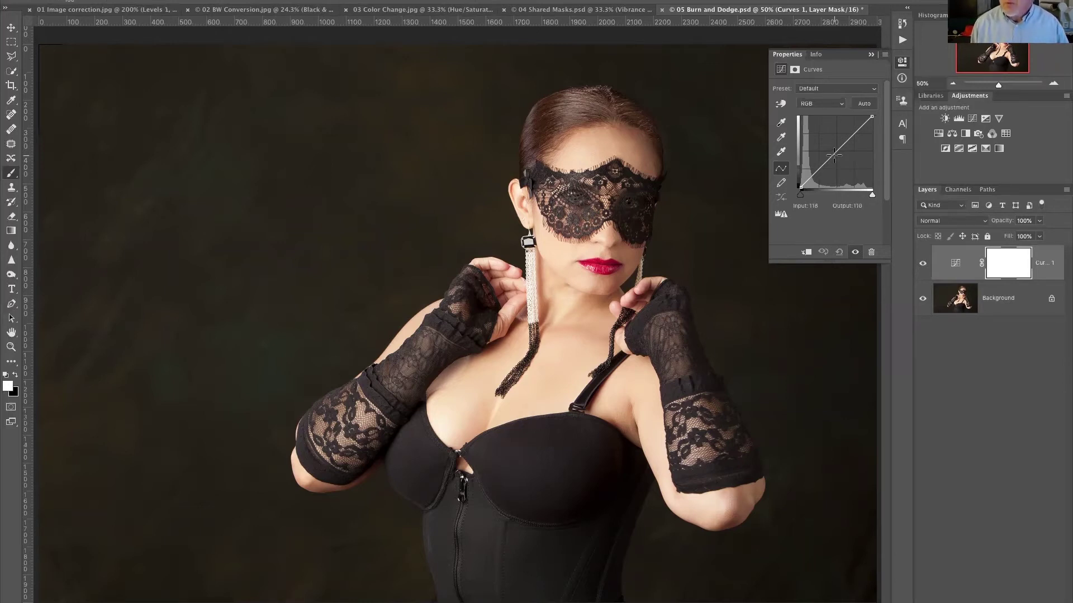
{"action": "left_click_drag", "start_coordinate": [833, 150], "coordinate": [824, 147]}
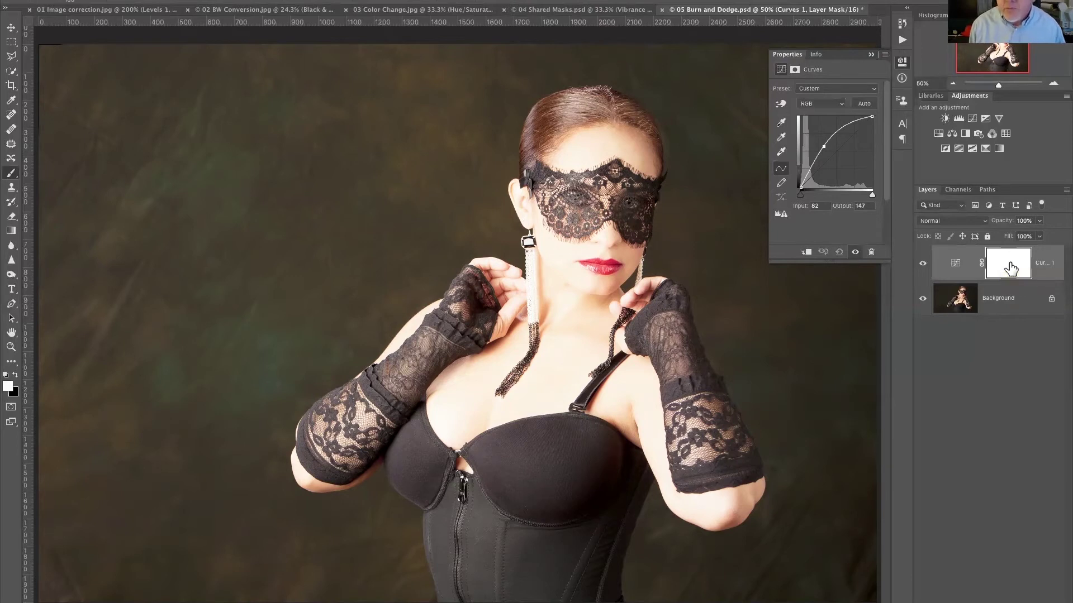
- Fill the Curves layer's mask with black and add a second Curves layer with its RGB curve lowered to input 150, output 111
{"action": "left_click", "coordinate": [15, 375]}
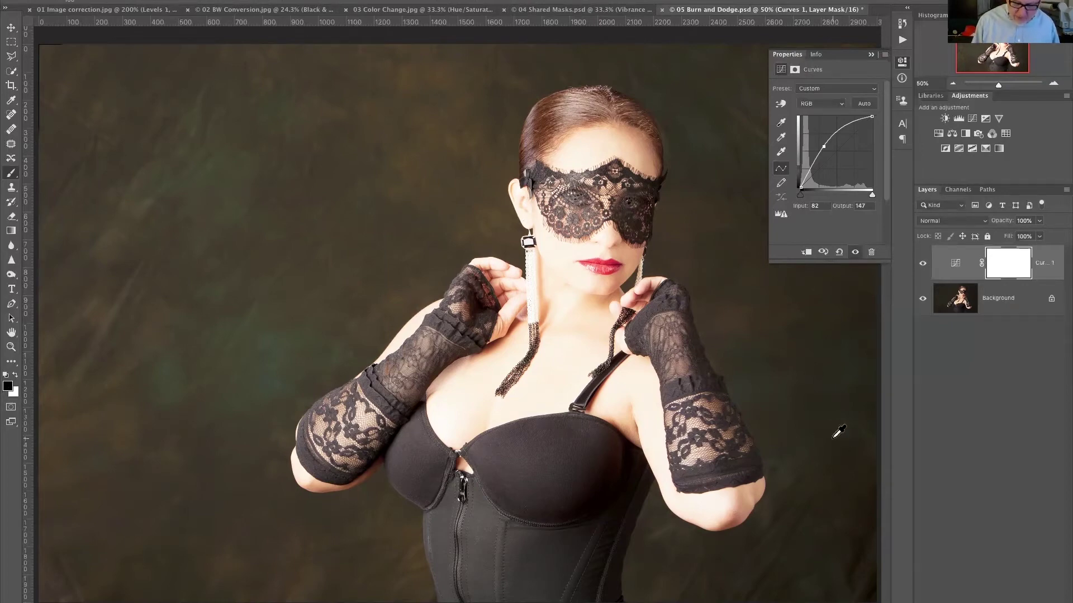
{"action": "key", "text": "alt+BackSpace"}
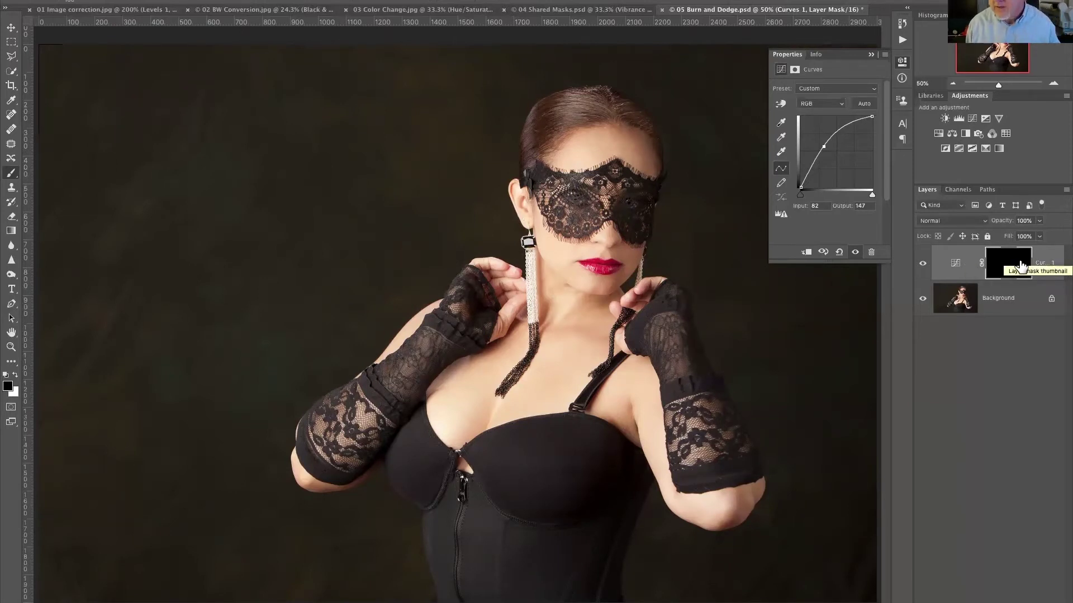
{"action": "left_click", "coordinate": [971, 119]}
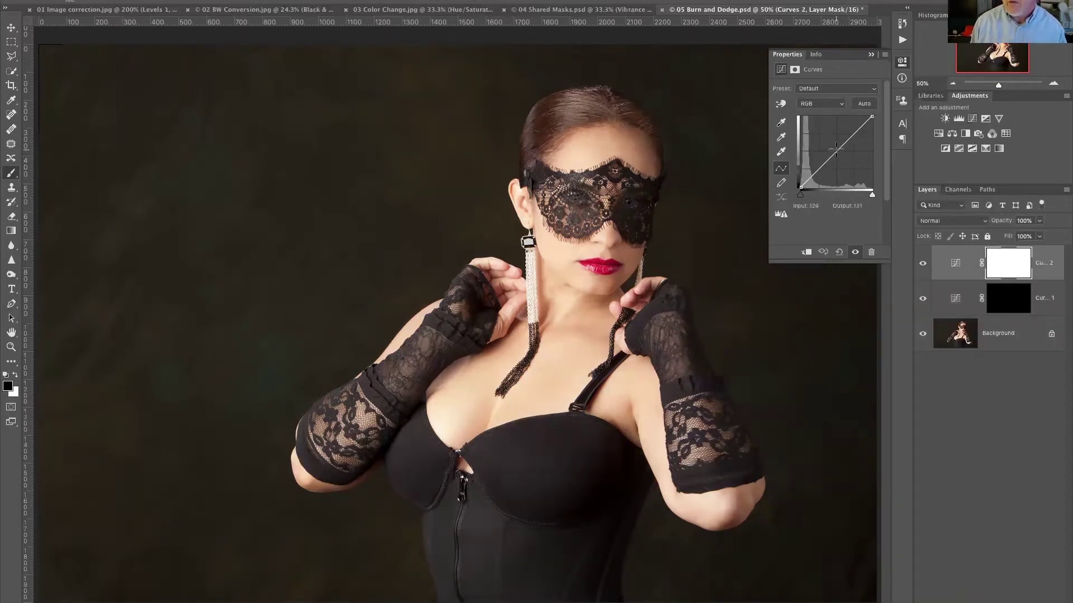
{"action": "left_click_drag", "start_coordinate": [836, 148], "coordinate": [842, 157]}
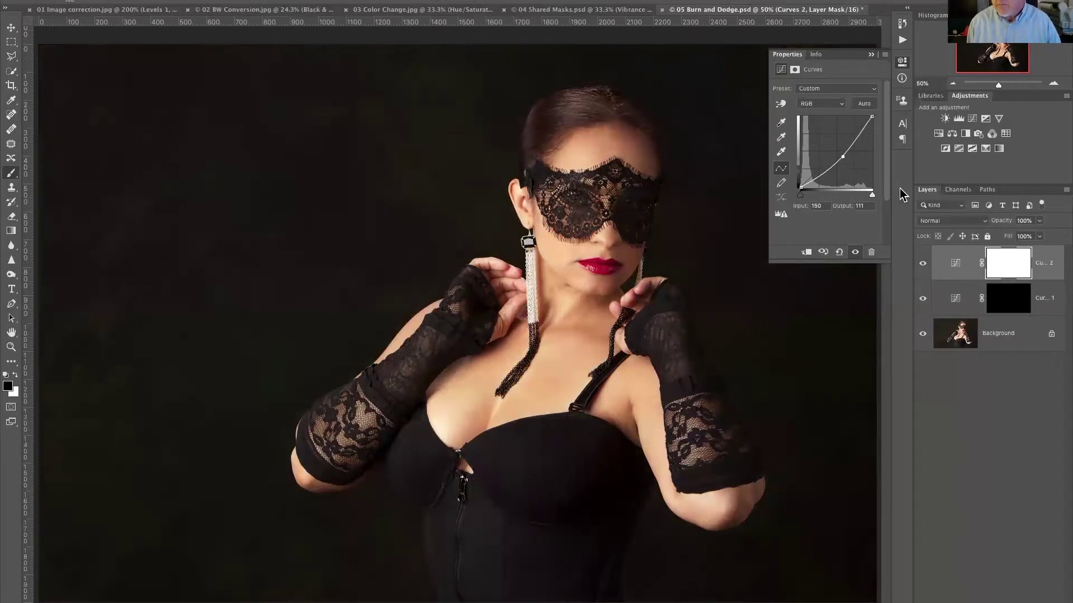
- Invert the upper Curves layer's mask to black and make that mask the active target
{"action": "left_click", "coordinate": [1009, 267]}
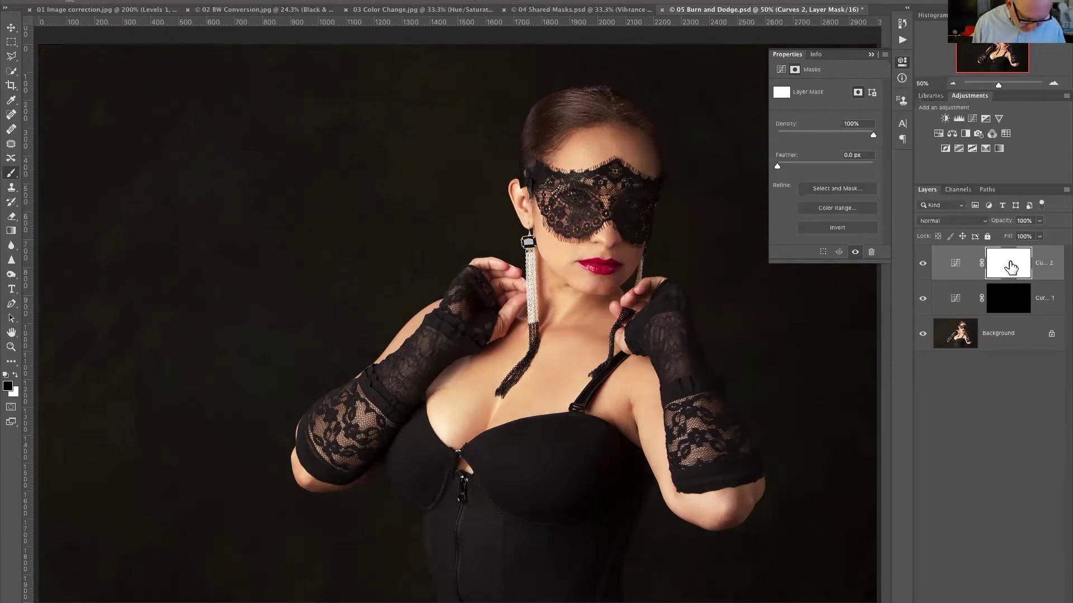
{"action": "key", "text": "super+i"}
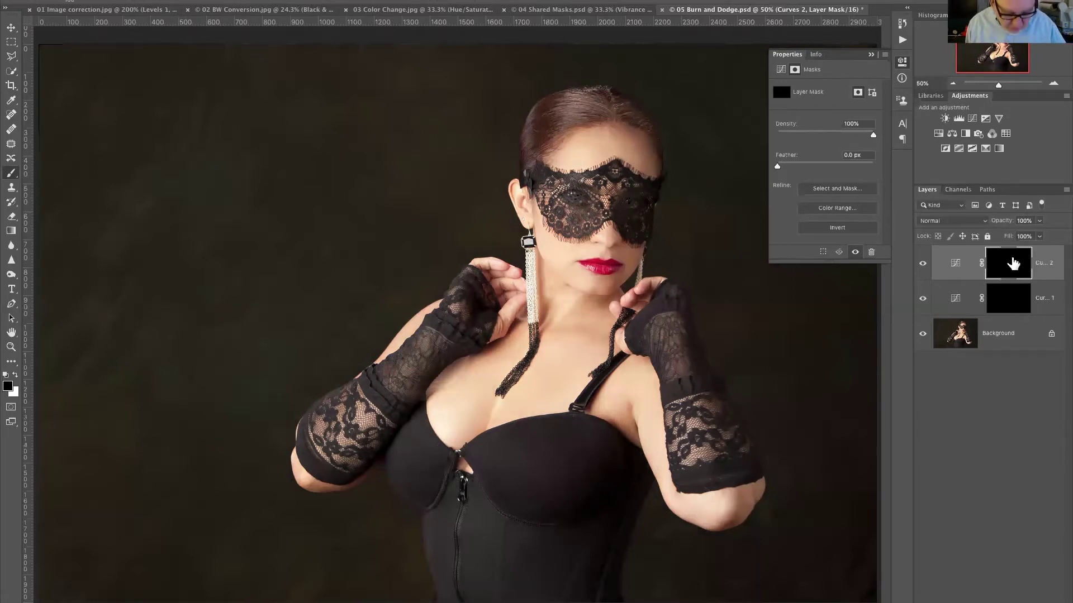
{"action": "left_click", "coordinate": [945, 266]}
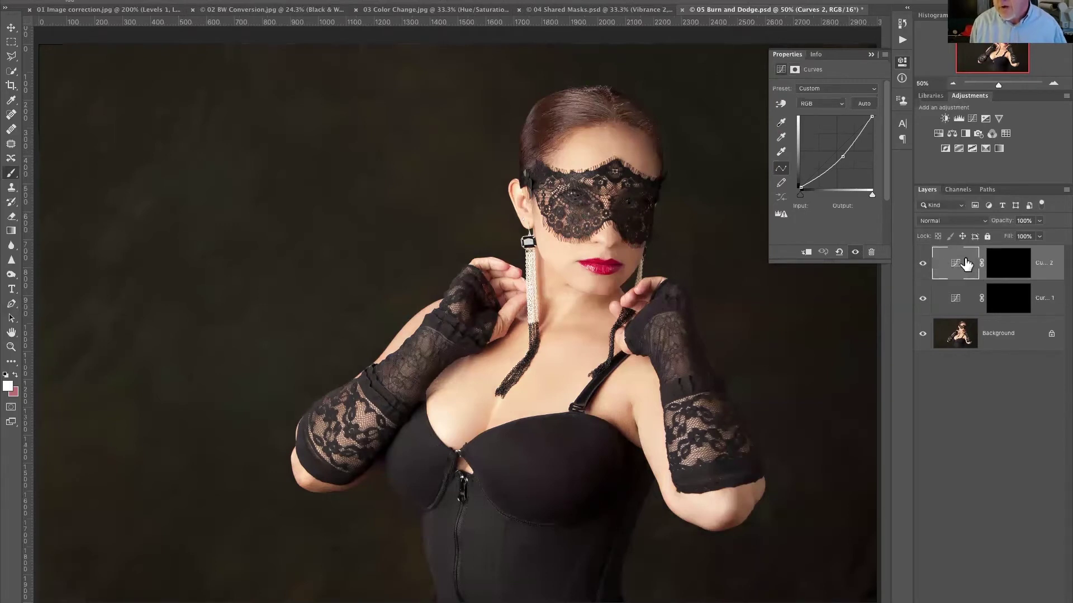
{"action": "left_click", "coordinate": [1005, 267]}
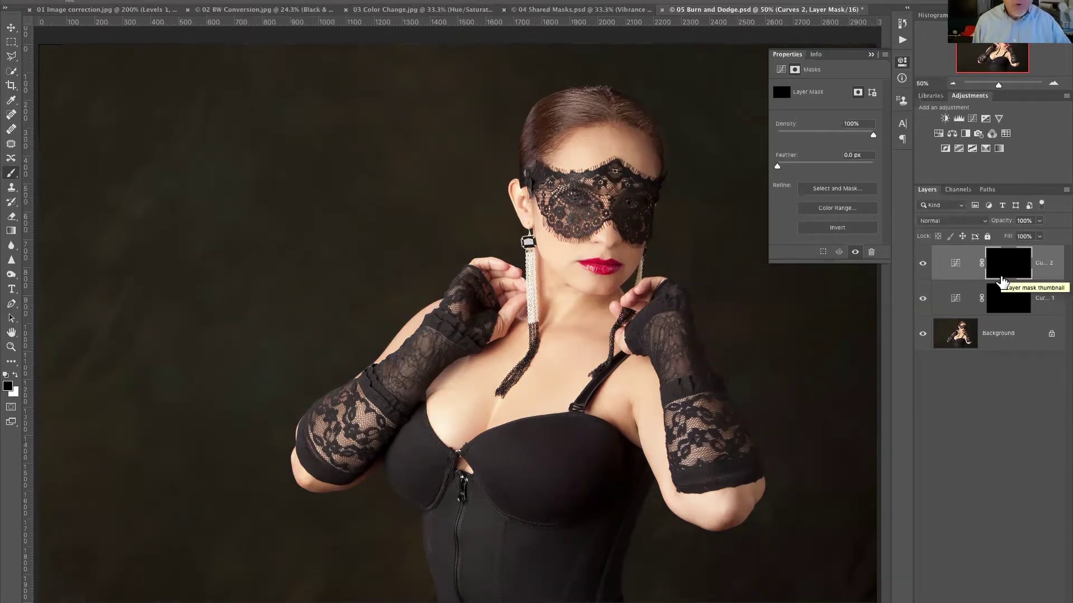
- Burn in the cheek, neck, chest and both arms by painting white on the upper Curves layer's mask
{"action": "left_click", "coordinate": [16, 375]}
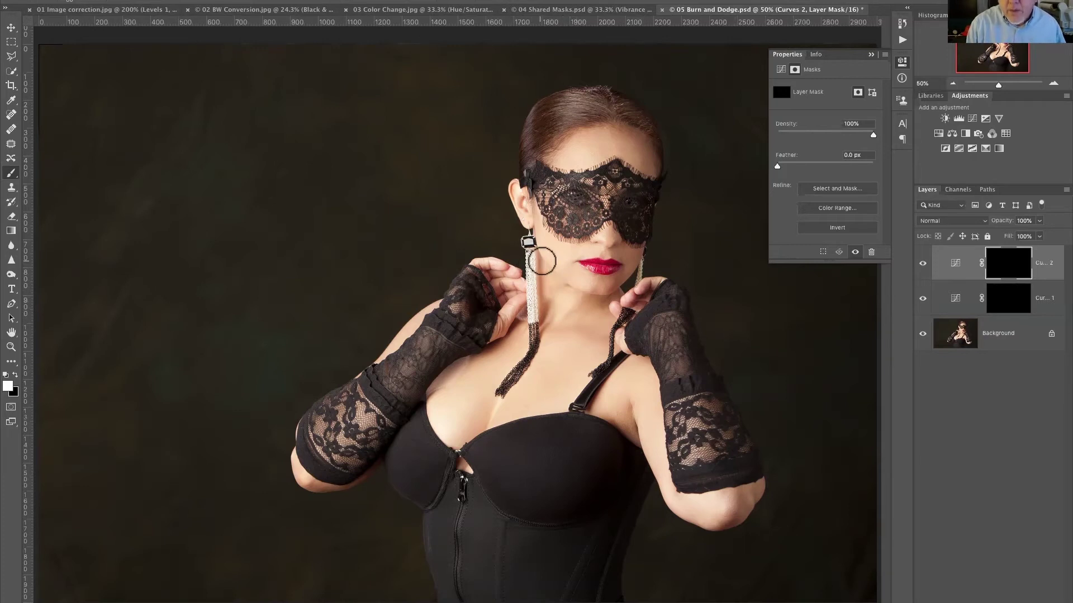
{"action": "mouse_move", "coordinate": [542, 260]}
{"action": "left_mouse_down"}
{"action": "mouse_move", "coordinate": [567, 282]}
{"action": "mouse_move", "coordinate": [533, 259]}
{"action": "mouse_move", "coordinate": [571, 293]}
{"action": "mouse_move", "coordinate": [621, 300]}
{"action": "mouse_move", "coordinate": [593, 305]}
{"action": "mouse_move", "coordinate": [622, 293]}
{"action": "mouse_move", "coordinate": [586, 303]}
{"action": "mouse_move", "coordinate": [606, 305]}
{"action": "mouse_move", "coordinate": [549, 277]}
{"action": "mouse_move", "coordinate": [621, 312]}
{"action": "mouse_move", "coordinate": [529, 272]}
{"action": "mouse_move", "coordinate": [540, 268]}
{"action": "mouse_move", "coordinate": [582, 311]}
{"action": "left_mouse_up"}
{"action": "mouse_move", "coordinate": [529, 276]}
{"action": "left_mouse_down"}
{"action": "mouse_move", "coordinate": [536, 316]}
{"action": "mouse_move", "coordinate": [534, 246]}
{"action": "mouse_move", "coordinate": [531, 276]}
{"action": "left_mouse_up"}
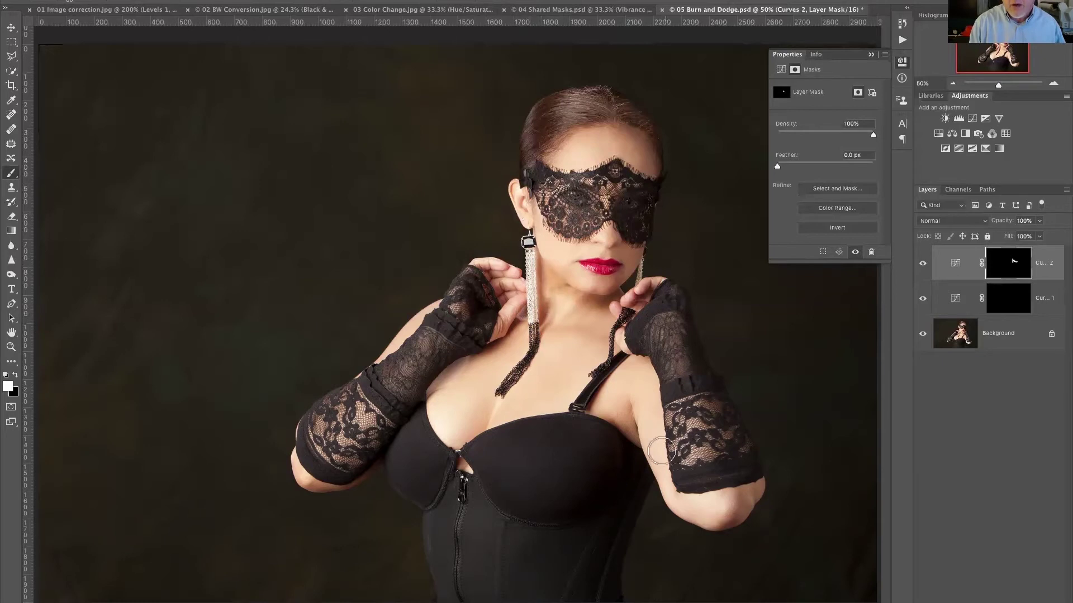
{"action": "left_click_drag", "start_coordinate": [458, 466], "coordinate": [501, 406]}
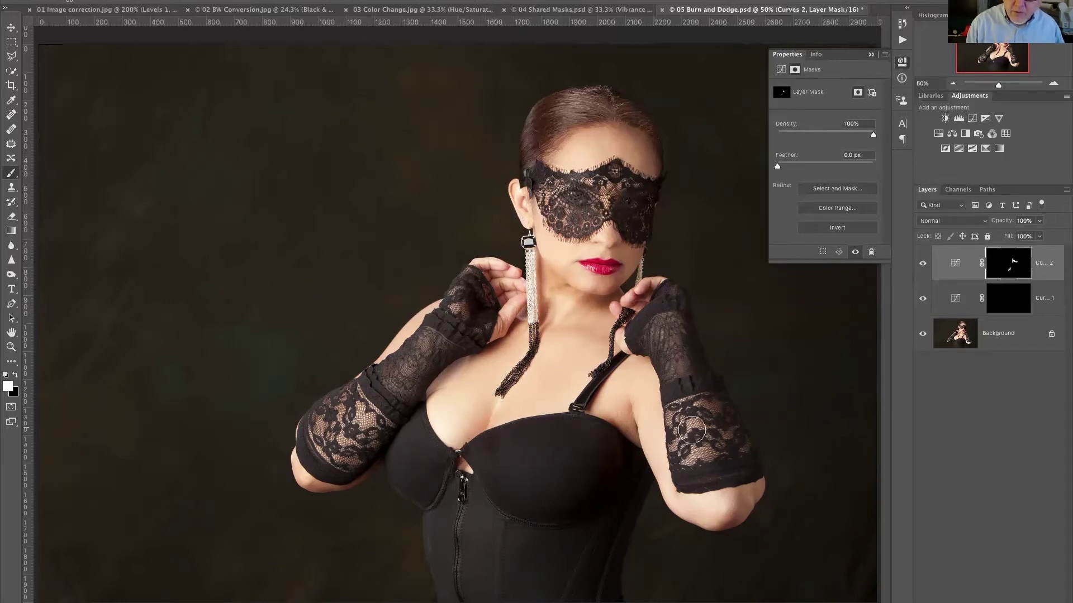
{"action": "mouse_move", "coordinate": [627, 412]}
{"action": "left_mouse_down"}
{"action": "mouse_move", "coordinate": [636, 453]}
{"action": "mouse_move", "coordinate": [616, 442]}
{"action": "mouse_move", "coordinate": [627, 418]}
{"action": "mouse_move", "coordinate": [637, 453]}
{"action": "mouse_move", "coordinate": [625, 418]}
{"action": "mouse_move", "coordinate": [689, 519]}
{"action": "mouse_move", "coordinate": [733, 414]}
{"action": "mouse_move", "coordinate": [635, 358]}
{"action": "mouse_move", "coordinate": [678, 419]}
{"action": "mouse_move", "coordinate": [645, 364]}
{"action": "mouse_move", "coordinate": [681, 456]}
{"action": "mouse_move", "coordinate": [665, 382]}
{"action": "mouse_move", "coordinate": [681, 476]}
{"action": "mouse_move", "coordinate": [727, 485]}
{"action": "mouse_move", "coordinate": [655, 401]}
{"action": "mouse_move", "coordinate": [674, 462]}
{"action": "left_mouse_up"}
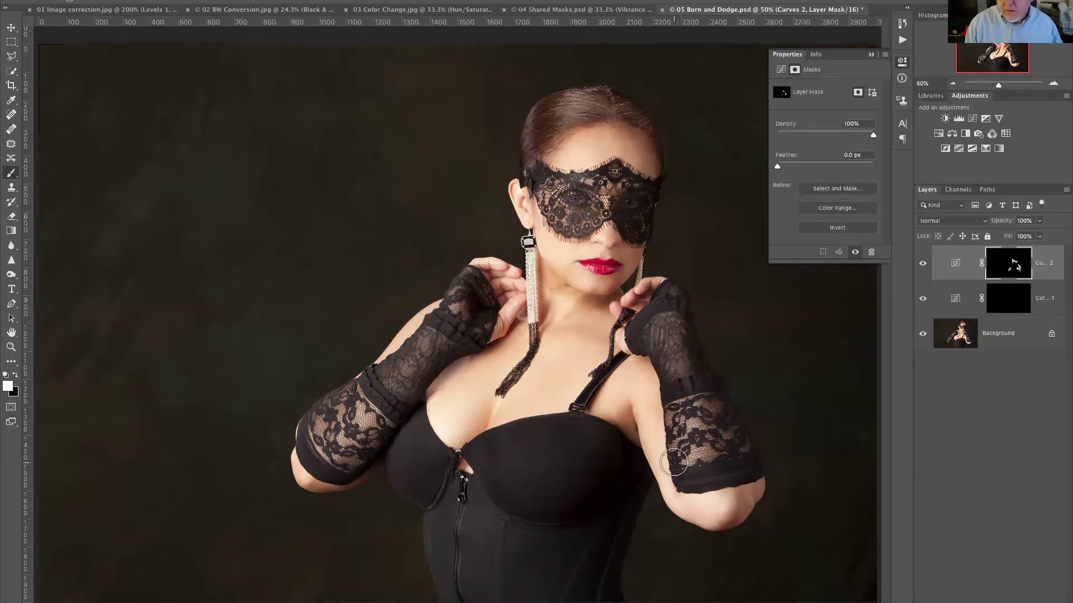
{"action": "mouse_move", "coordinate": [461, 367]}
{"action": "left_mouse_down"}
{"action": "mouse_move", "coordinate": [429, 396]}
{"action": "mouse_move", "coordinate": [495, 332]}
{"action": "mouse_move", "coordinate": [364, 403]}
{"action": "mouse_move", "coordinate": [414, 336]}
{"action": "mouse_move", "coordinate": [360, 445]}
{"action": "mouse_move", "coordinate": [289, 479]}
{"action": "mouse_move", "coordinate": [274, 468]}
{"action": "left_mouse_up"}
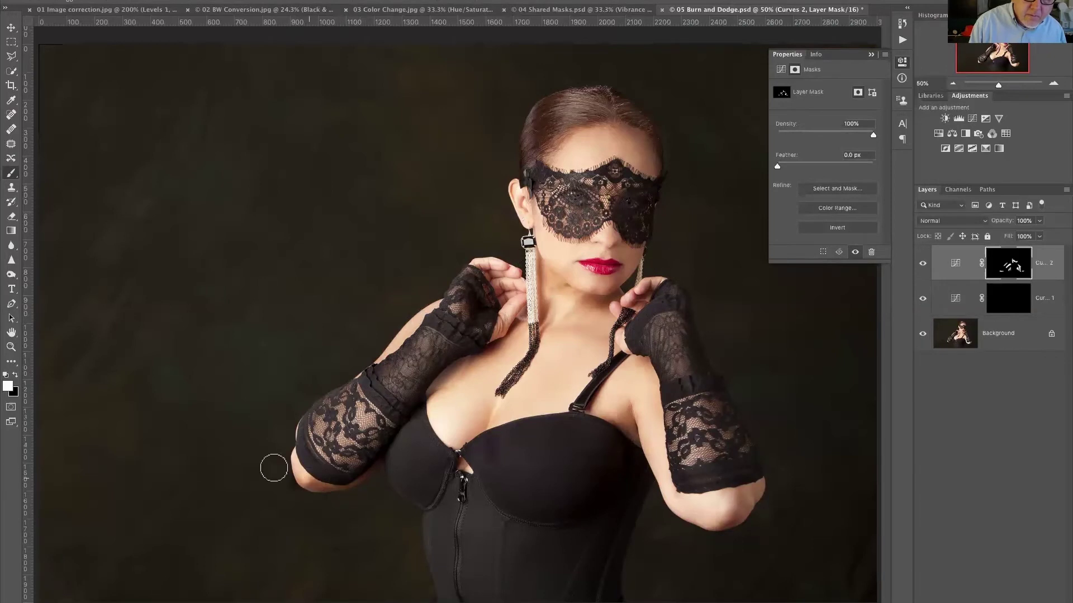
{"action": "mouse_move", "coordinate": [445, 409]}
{"action": "left_mouse_down"}
{"action": "mouse_move", "coordinate": [471, 440]}
{"action": "mouse_move", "coordinate": [432, 422]}
{"action": "mouse_move", "coordinate": [441, 384]}
{"action": "mouse_move", "coordinate": [483, 427]}
{"action": "mouse_move", "coordinate": [460, 446]}
{"action": "mouse_move", "coordinate": [428, 408]}
{"action": "mouse_move", "coordinate": [446, 423]}
{"action": "left_mouse_up"}
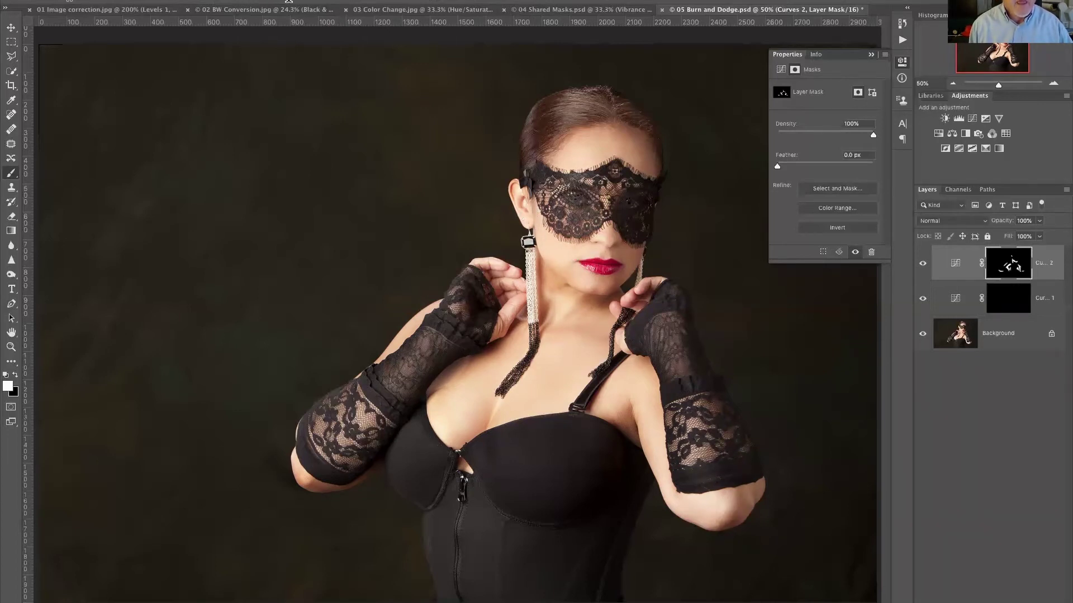
- Paint white on the lower Curves layer's mask along the glove at the image's right, and clean up the spill with black
{"action": "left_click", "coordinate": [1009, 302]}
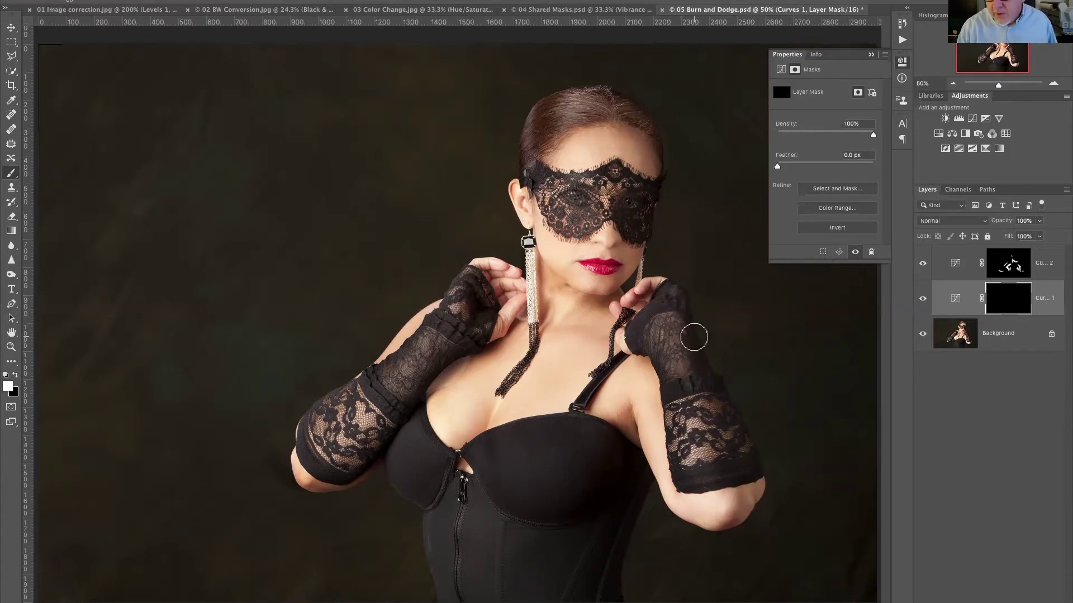
{"action": "mouse_move", "coordinate": [672, 308]}
{"action": "left_mouse_down"}
{"action": "mouse_move", "coordinate": [750, 424]}
{"action": "mouse_move", "coordinate": [737, 418]}
{"action": "mouse_move", "coordinate": [782, 465]}
{"action": "mouse_move", "coordinate": [727, 416]}
{"action": "mouse_move", "coordinate": [664, 281]}
{"action": "mouse_move", "coordinate": [712, 391]}
{"action": "mouse_move", "coordinate": [674, 313]}
{"action": "left_mouse_up"}
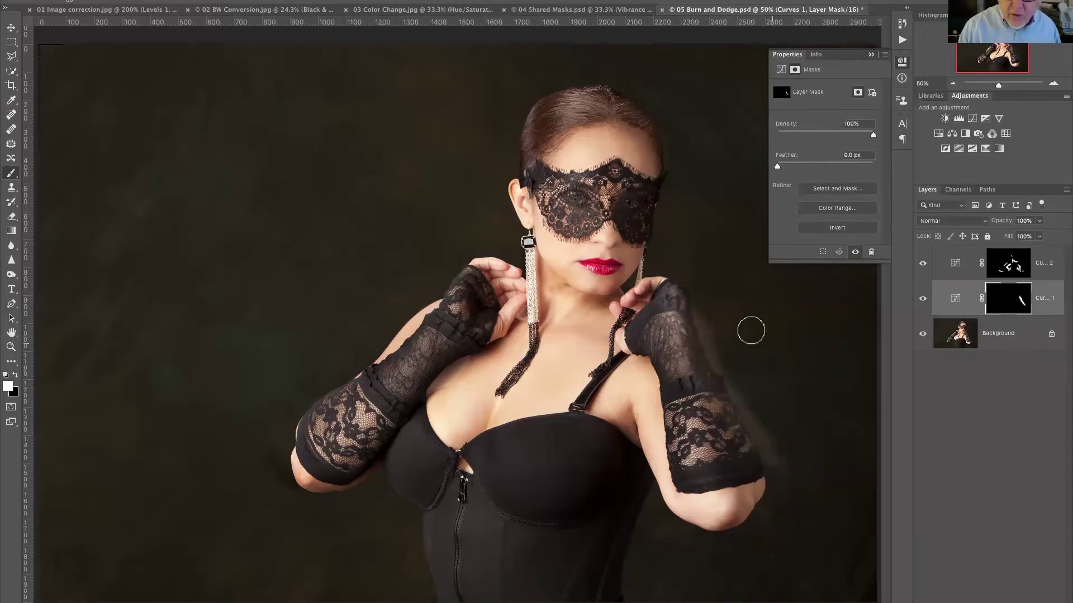
{"action": "left_click", "coordinate": [16, 375]}
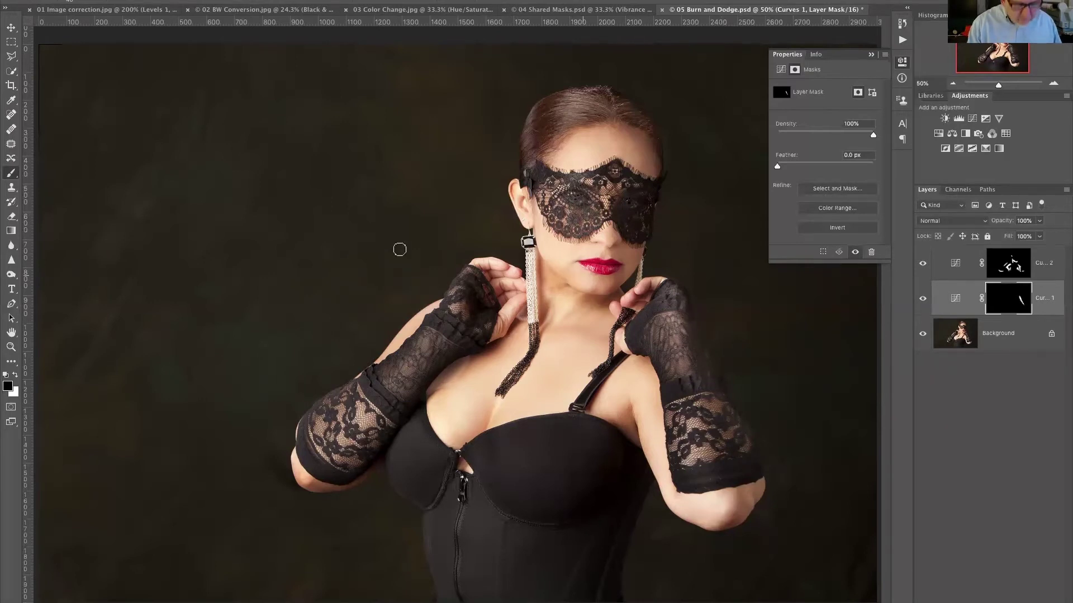
- Dodge the hair, the lace mask, the other glove and the bustier by painting white on the lower Curves layer's mask
{"action": "left_click", "coordinate": [15, 375]}
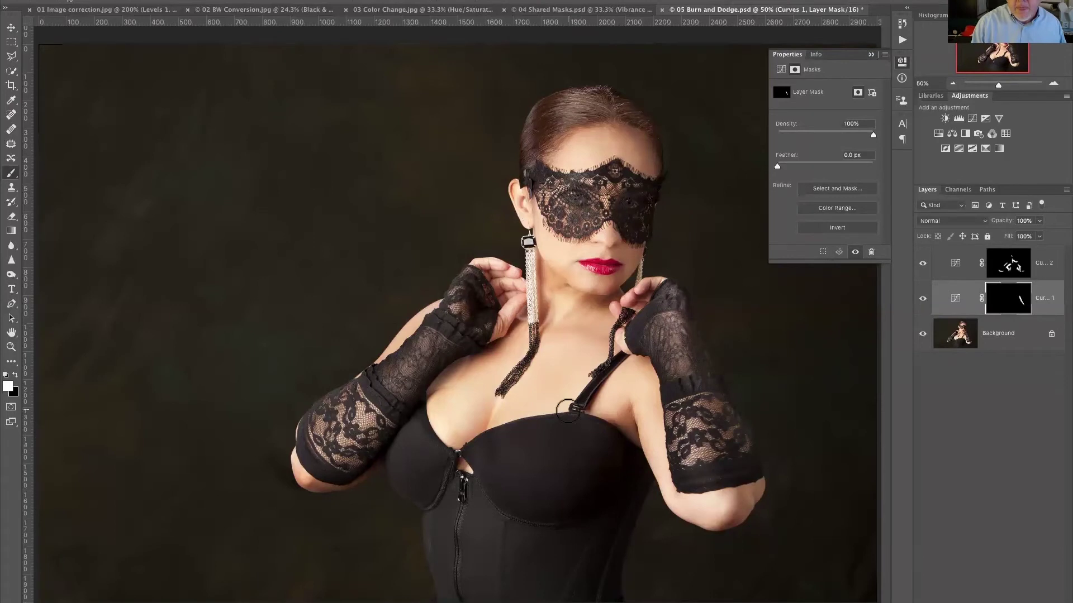
{"action": "left_click_drag", "start_coordinate": [539, 126], "coordinate": [587, 98]}
{"action": "mouse_move", "coordinate": [641, 188]}
{"action": "left_mouse_down"}
{"action": "mouse_move", "coordinate": [643, 234]}
{"action": "mouse_move", "coordinate": [640, 202]}
{"action": "mouse_move", "coordinate": [619, 190]}
{"action": "left_mouse_up"}
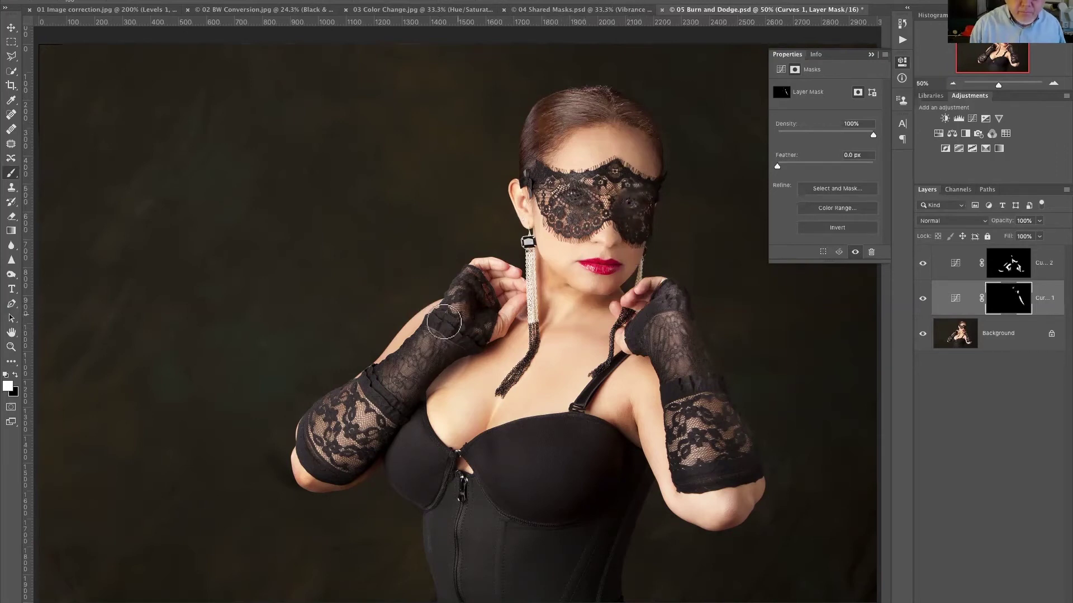
{"action": "left_click_drag", "start_coordinate": [444, 323], "coordinate": [415, 365]}
{"action": "mouse_move", "coordinate": [402, 462]}
{"action": "left_mouse_down"}
{"action": "mouse_move", "coordinate": [512, 483]}
{"action": "mouse_move", "coordinate": [548, 434]}
{"action": "mouse_move", "coordinate": [489, 441]}
{"action": "mouse_move", "coordinate": [523, 434]}
{"action": "left_mouse_up"}
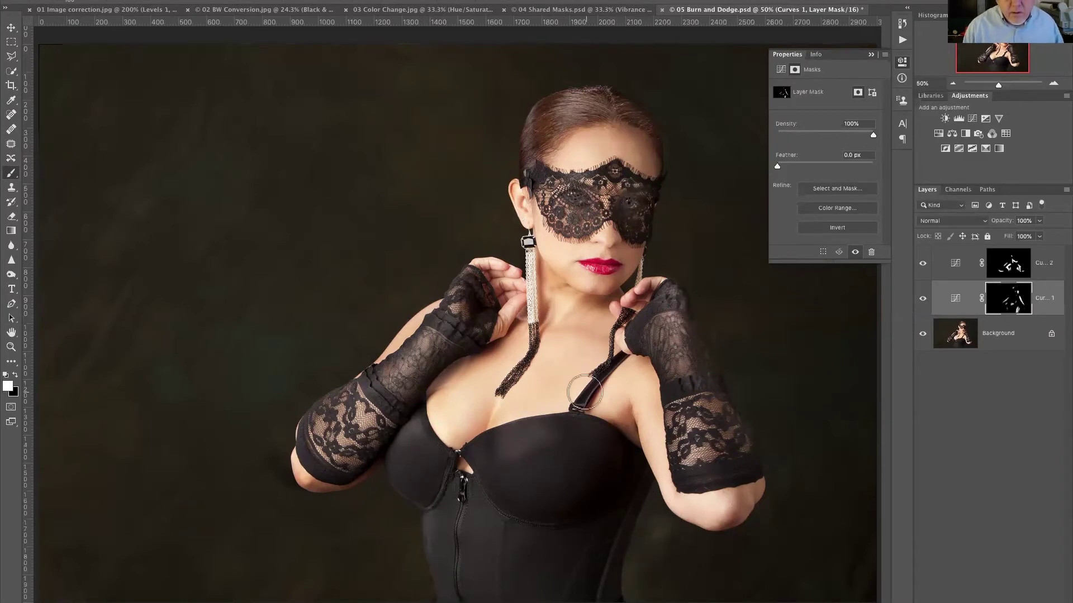
- Compare the photo with and without both Curves layers by repeatedly isolating the Background layer, ending with all layers visible
{"action": "left_click", "coordinate": [922, 334], "text": "alt"}
{"action": "left_click", "coordinate": [923, 335], "text": "alt"}
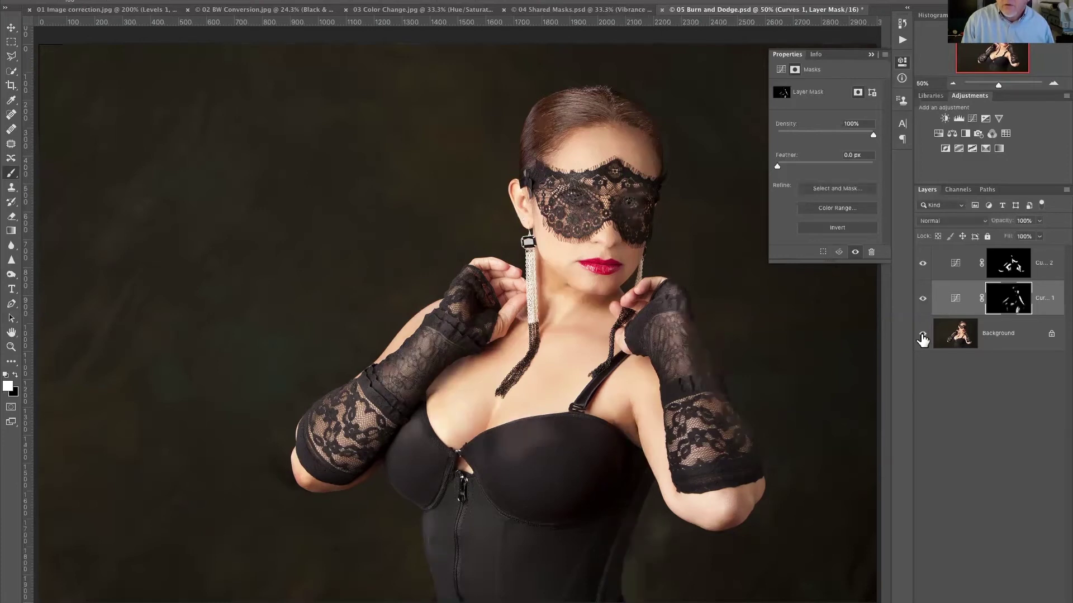
{"action": "left_click", "coordinate": [922, 334], "text": "alt"}
{"action": "left_click", "coordinate": [923, 335], "text": "alt"}
{"action": "left_click", "coordinate": [922, 337], "text": "alt"}
{"action": "left_click", "coordinate": [922, 335], "text": "alt"}
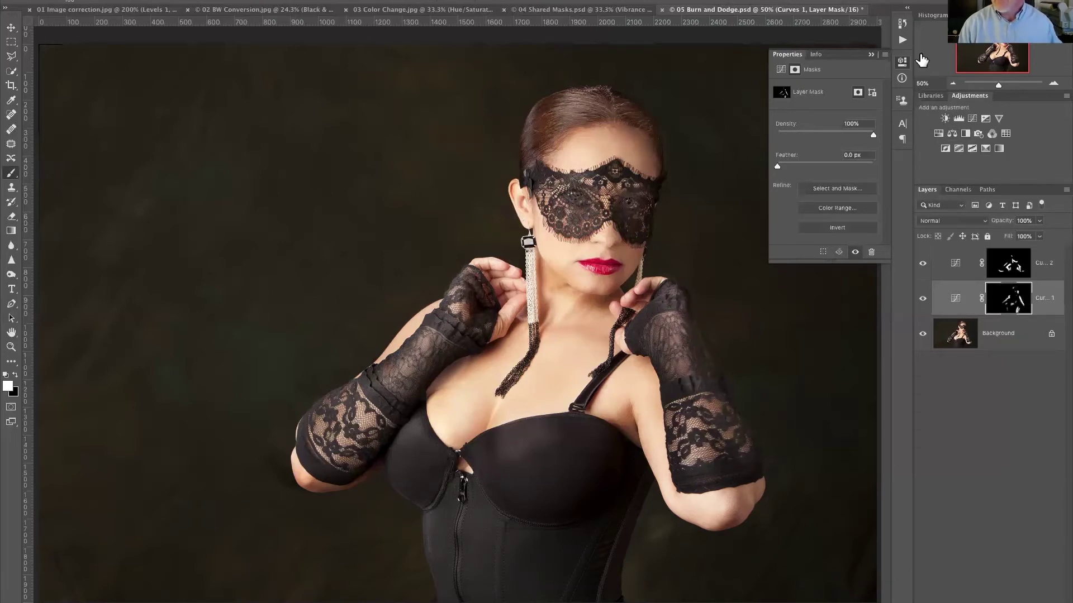
- Delete both Curves adjustment layers, leaving only the Background layer
{"action": "left_click", "coordinate": [951, 308]}
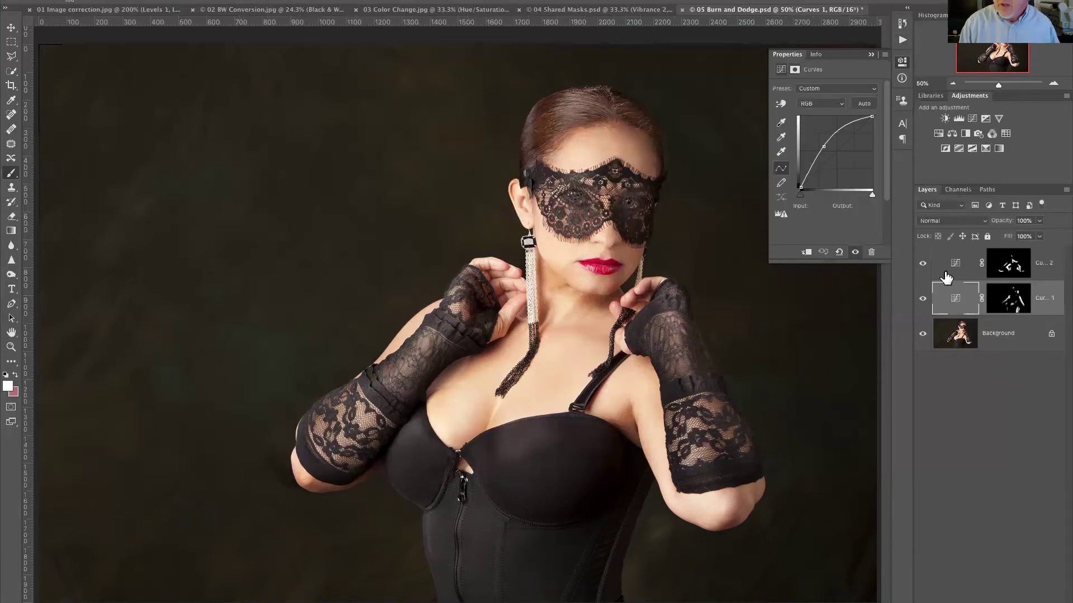
{"action": "left_click", "coordinate": [941, 273], "text": "shift"}
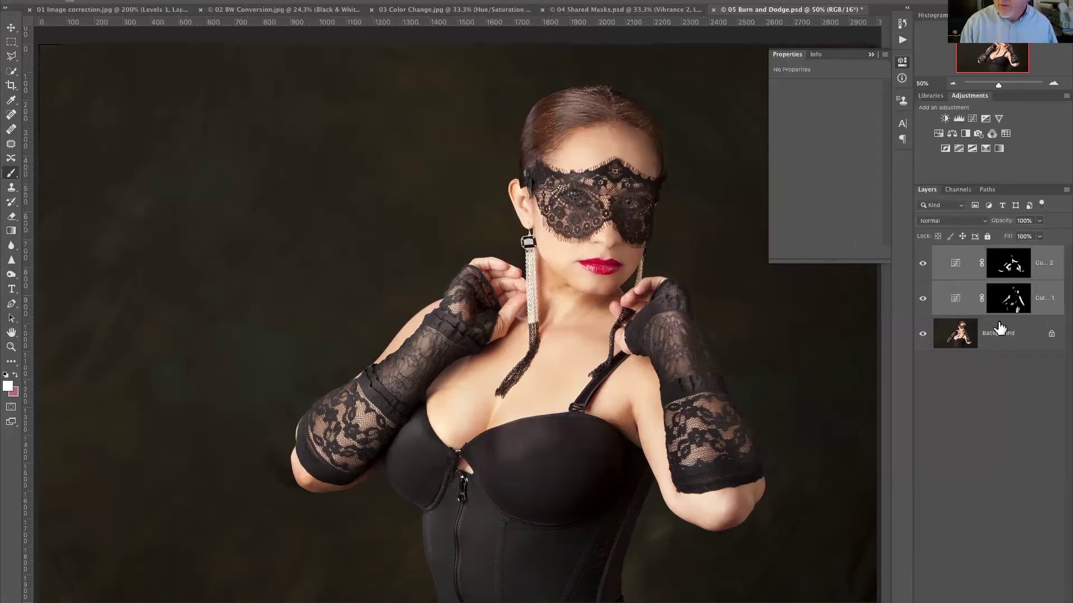
{"action": "left_click", "coordinate": [1053, 601]}
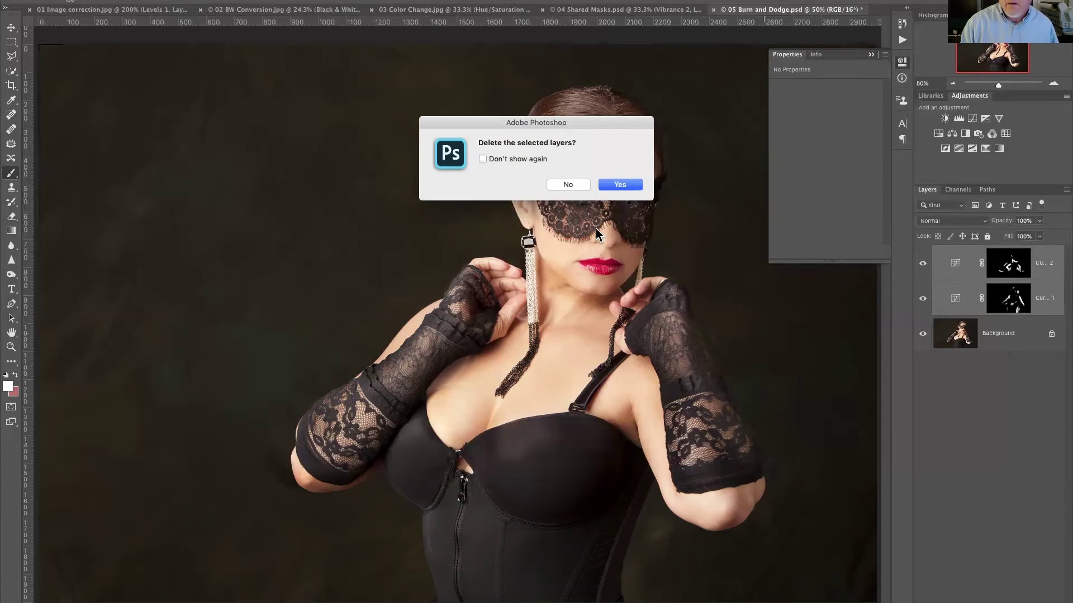
{"action": "left_click", "coordinate": [622, 185]}
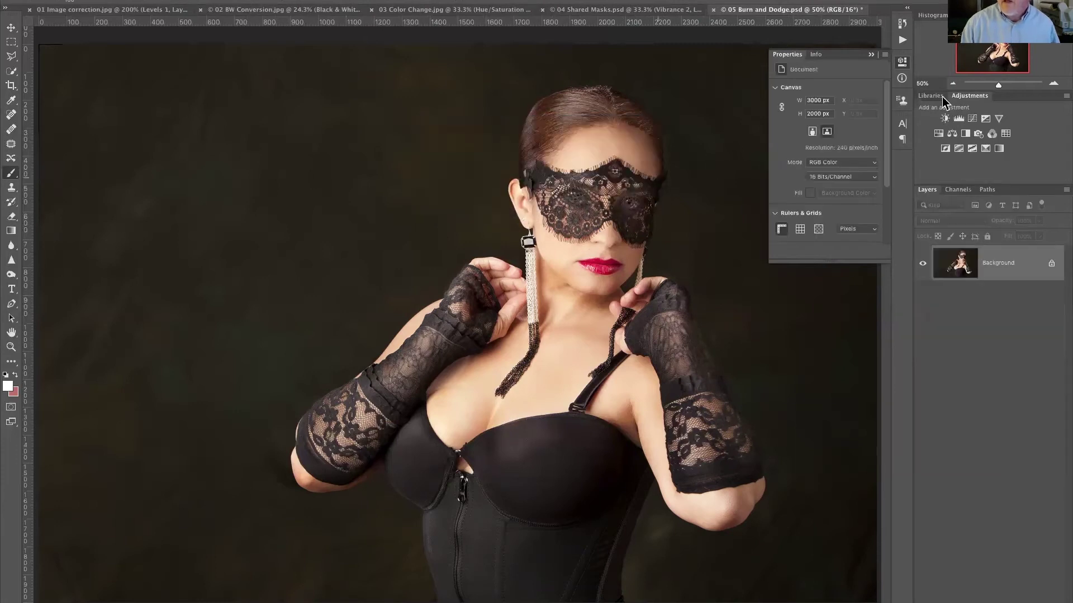
- Run the Portrait Retouching Set action from the Retouching set on the photo
{"action": "left_click", "coordinate": [901, 40]}
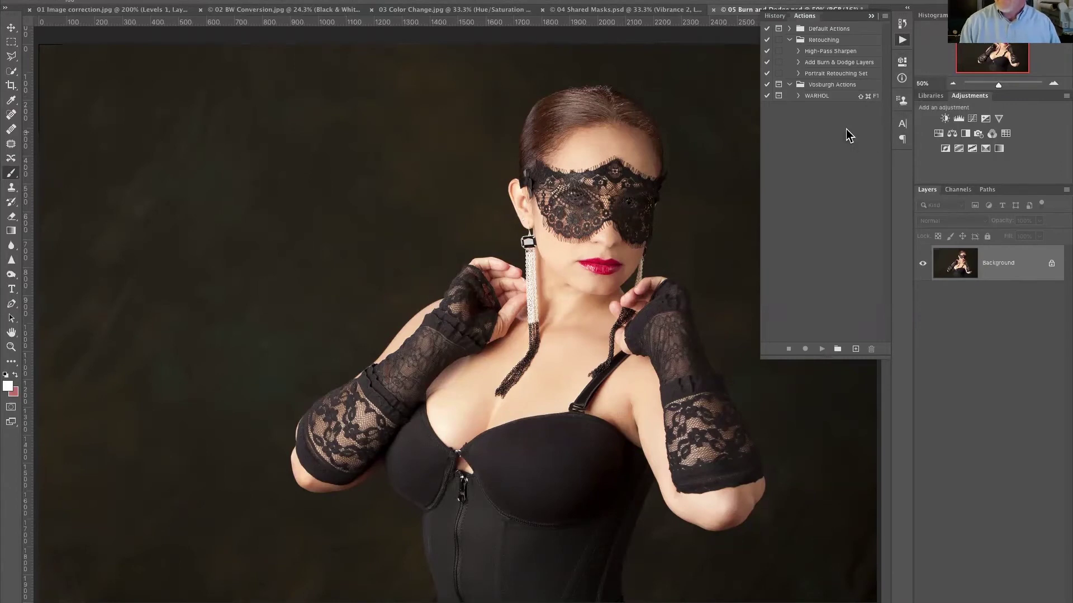
{"action": "left_click", "coordinate": [821, 76]}
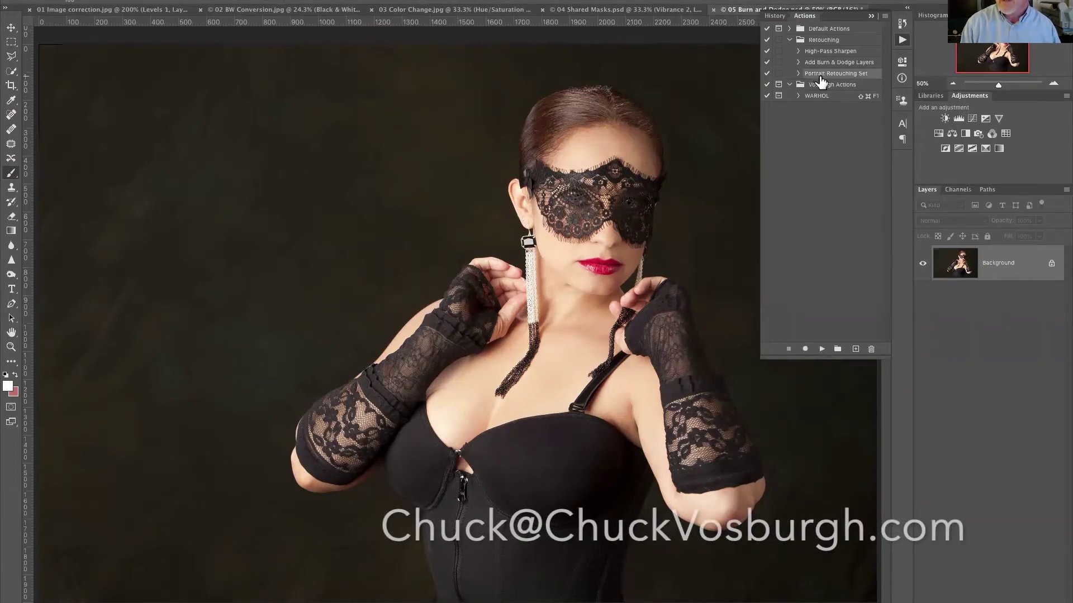
{"action": "left_click", "coordinate": [822, 349]}
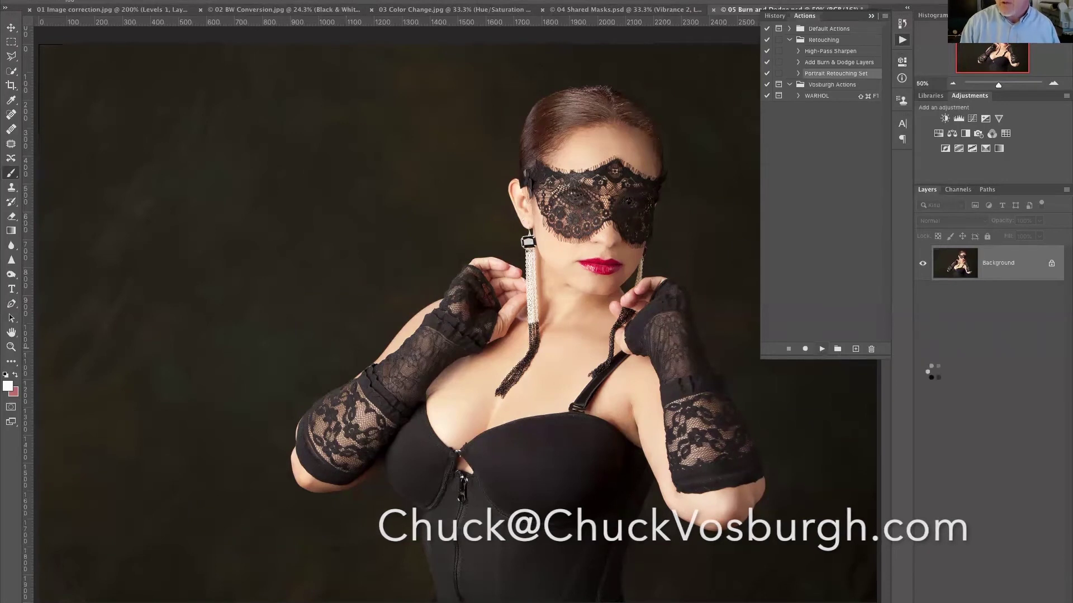